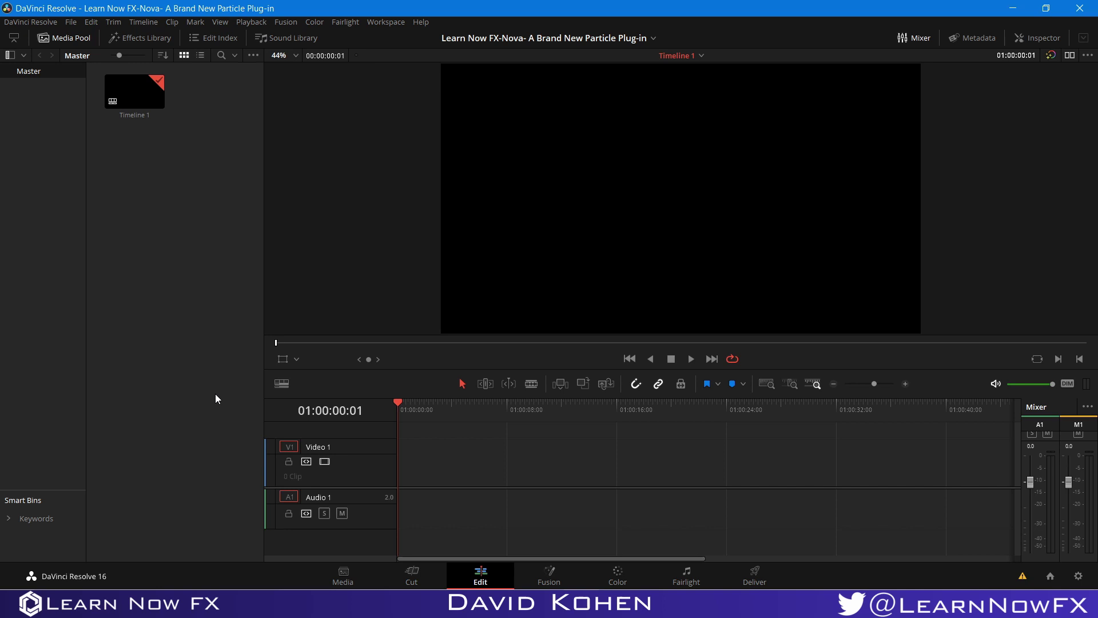
Create a new 7-second Fusion composition named Nova from the Media Pool
right_click(141, 321)
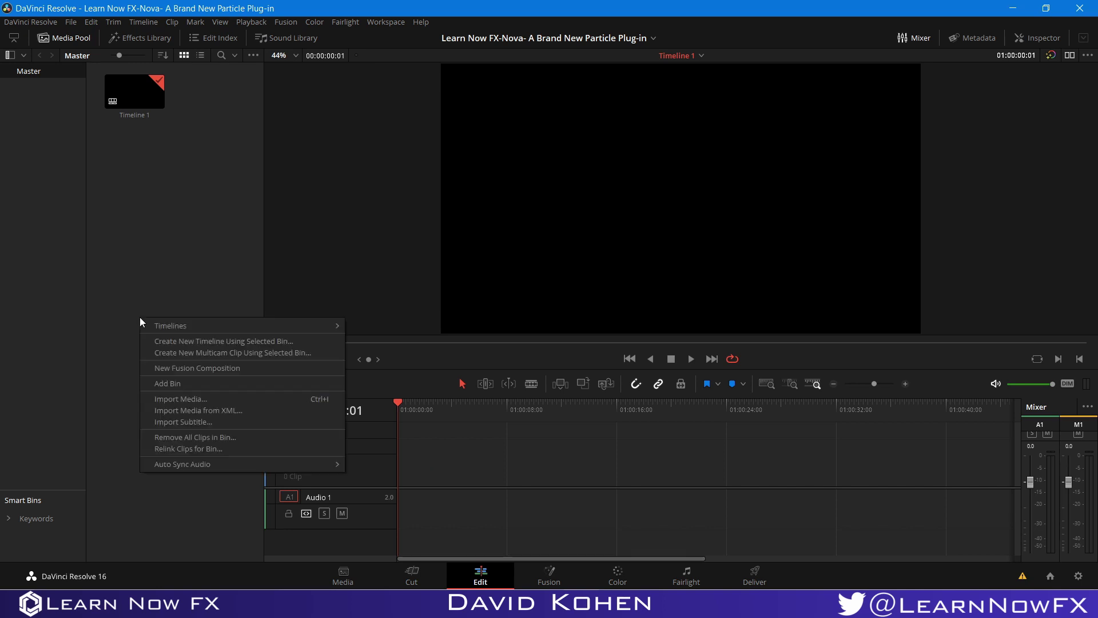
left_click(204, 365)
left_click(548, 287)
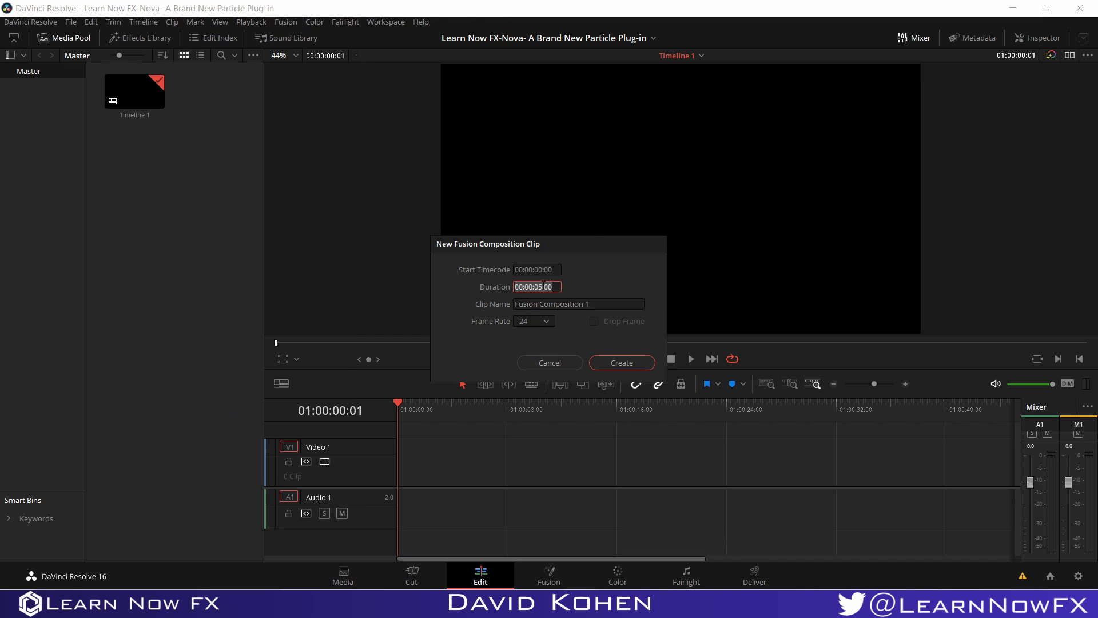
left_click(538, 287)
key("BackSpace")
type("7")
key("Tab")
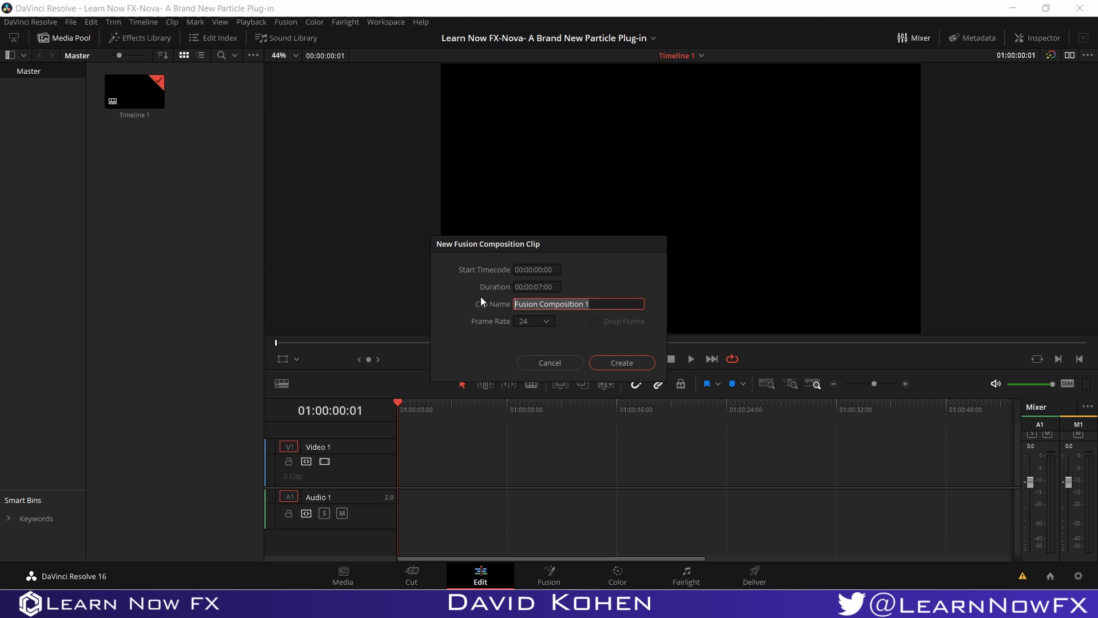
type("Nov")
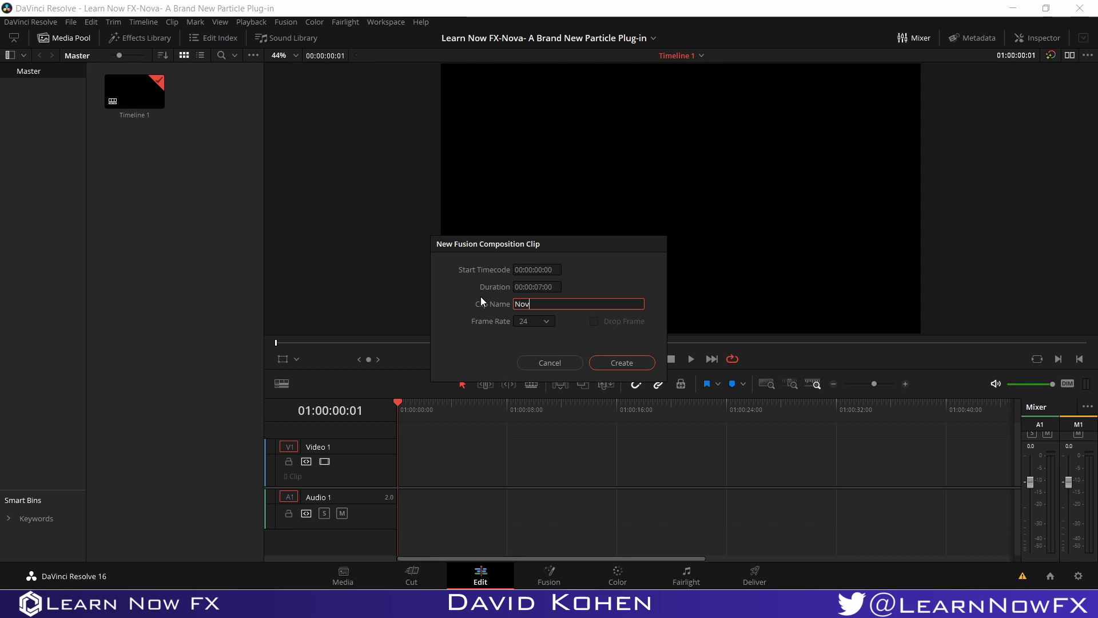
type("a")
left_click(606, 361)
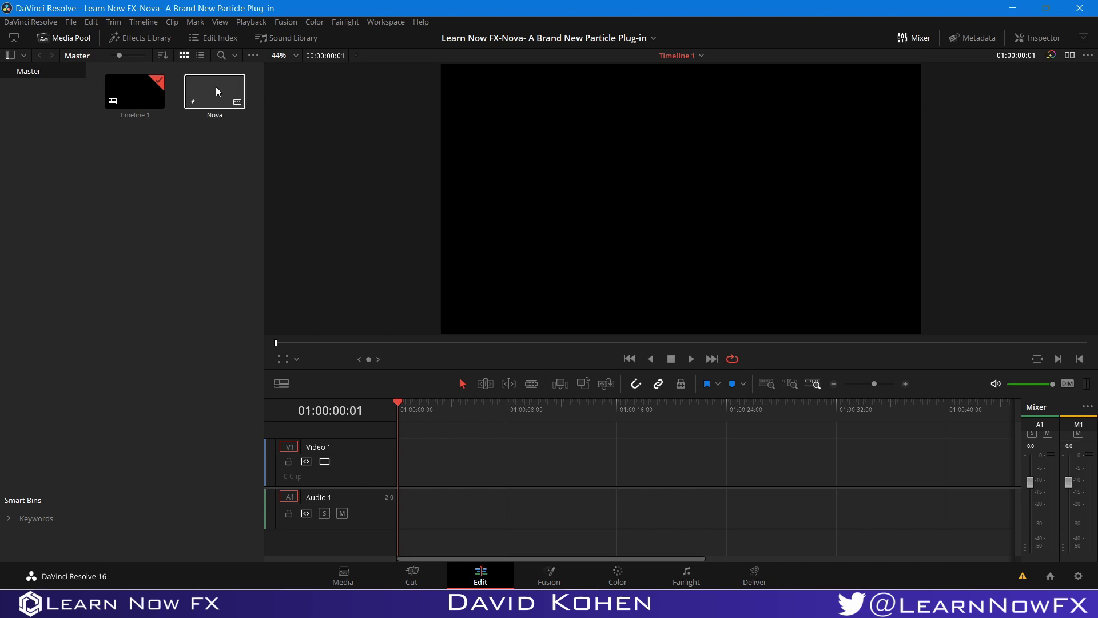
Place the Nova clip on Video 1, park the playhead at 01:00:04:00, and open it in Fusion
left_click_drag(216, 90, 400, 479)
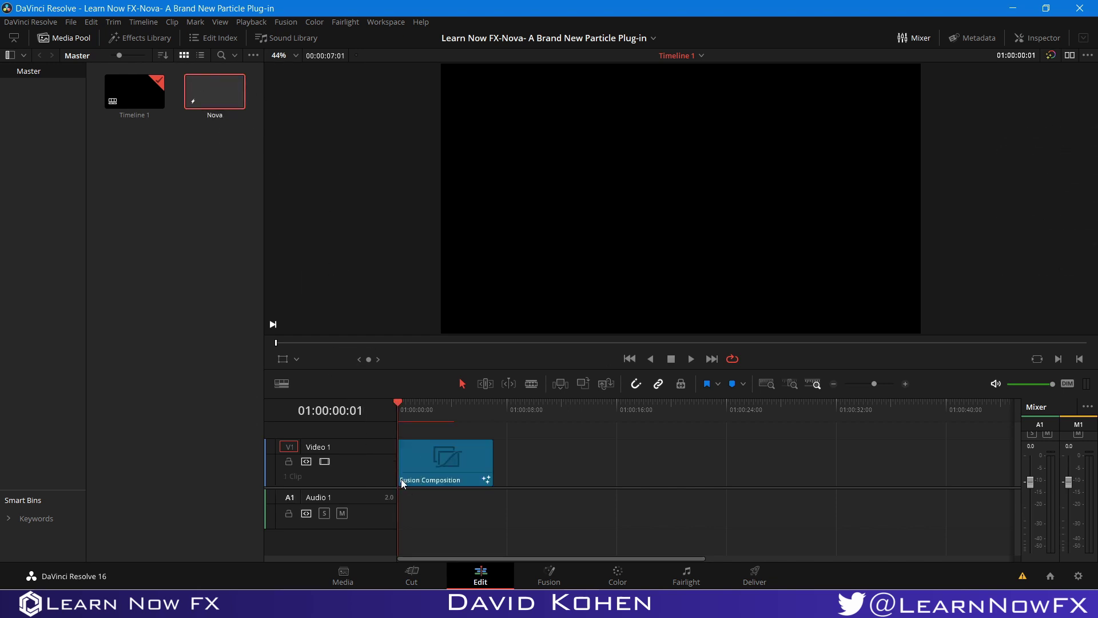
left_click(452, 407)
left_click(447, 471)
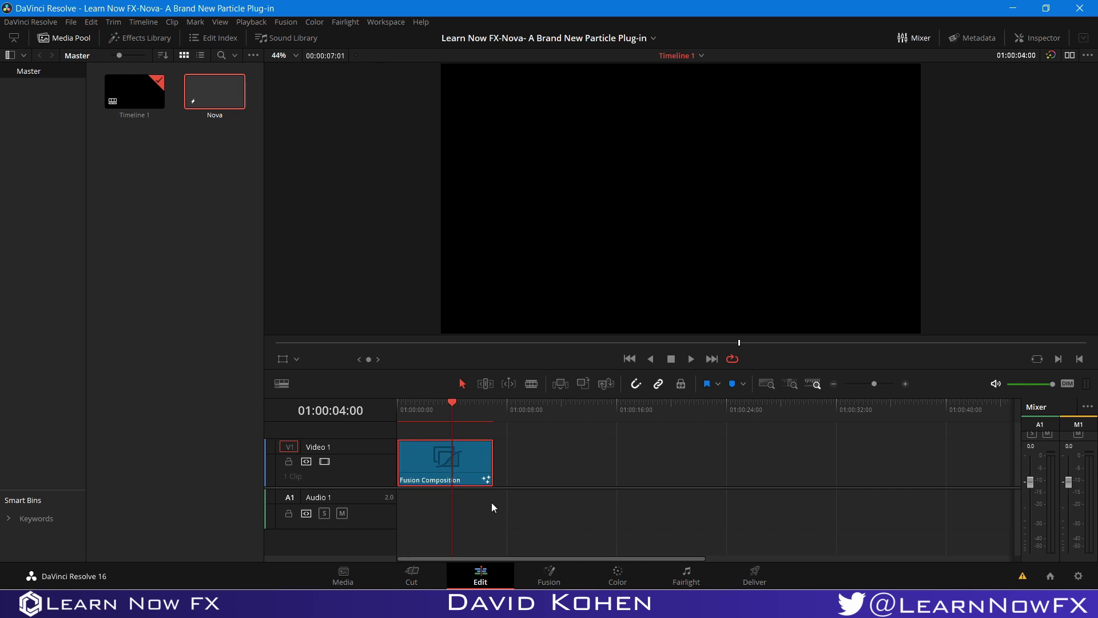
left_click(554, 577)
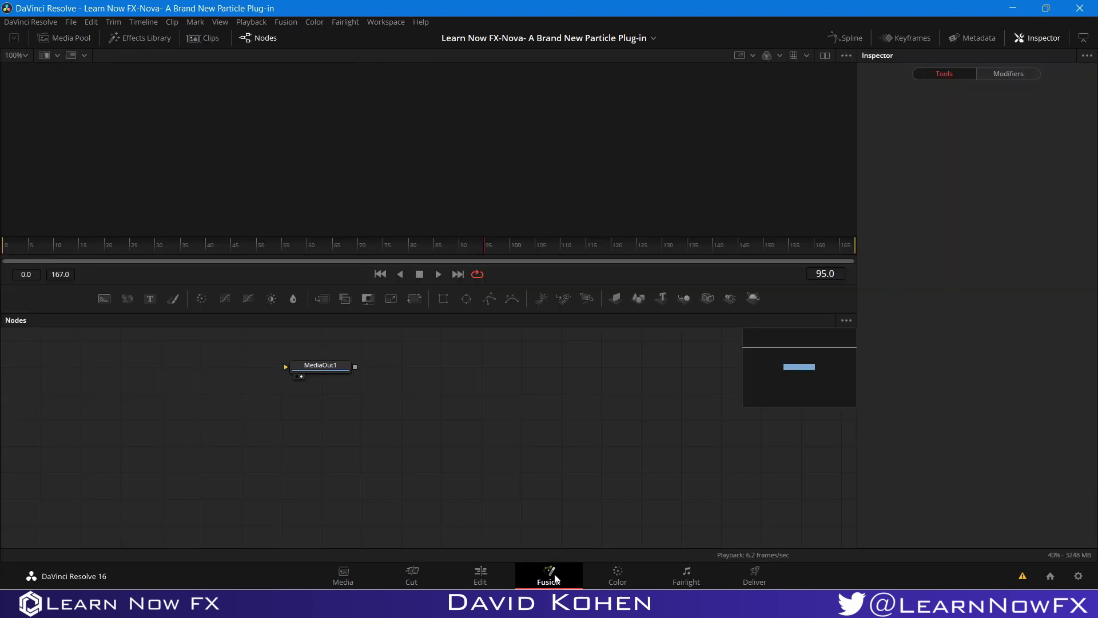
Move MediaOut1 lower right and add a Nova particle tool through the tool search
left_click_drag(323, 366, 610, 434)
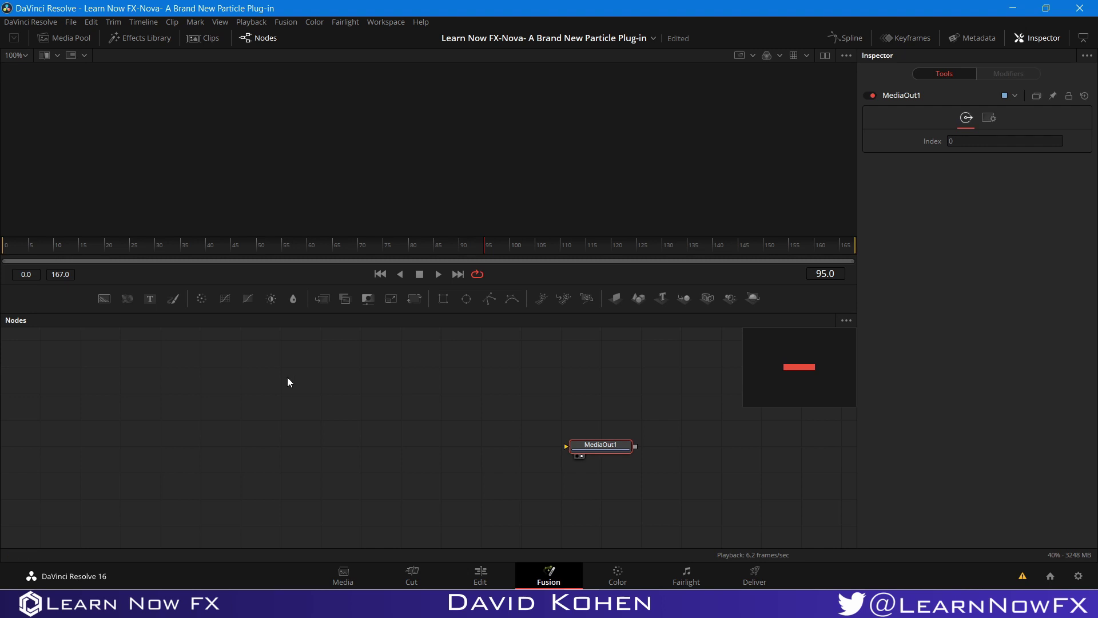
left_click(288, 378)
key("shift+space")
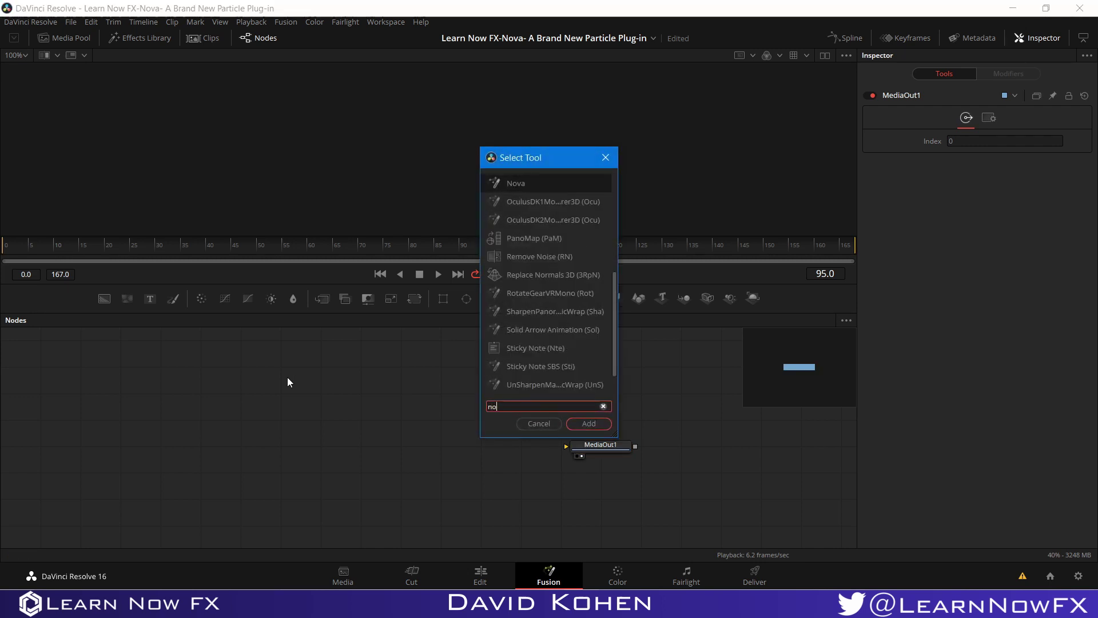
type("nova")
key("Return")
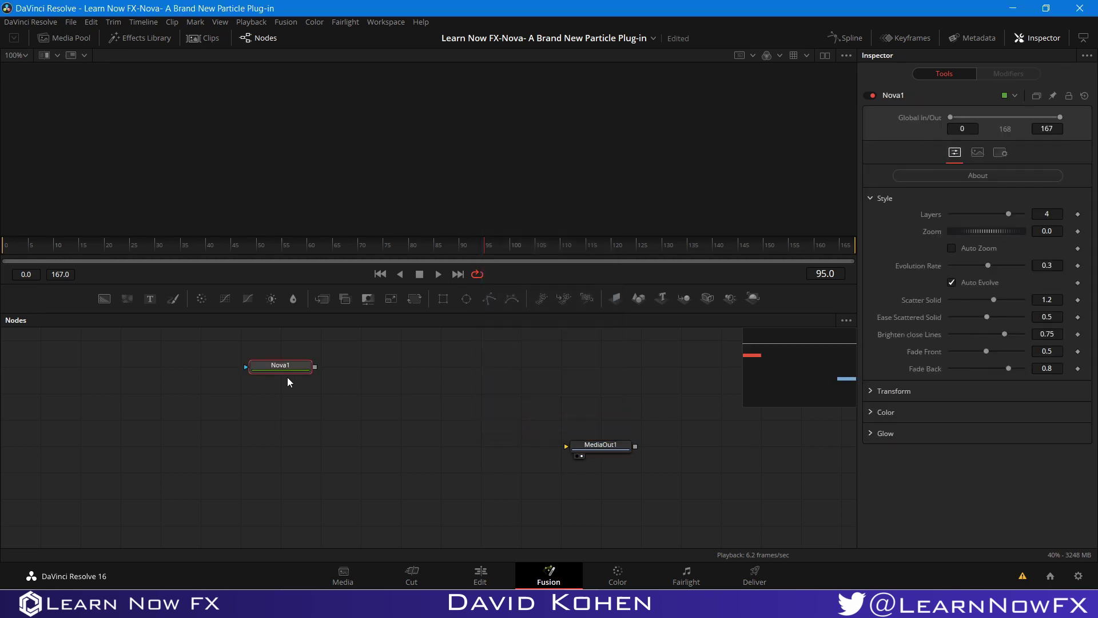
Position Nova1 beside MediaOut1 and show its particle output in the viewer
left_click_drag(294, 361, 374, 441)
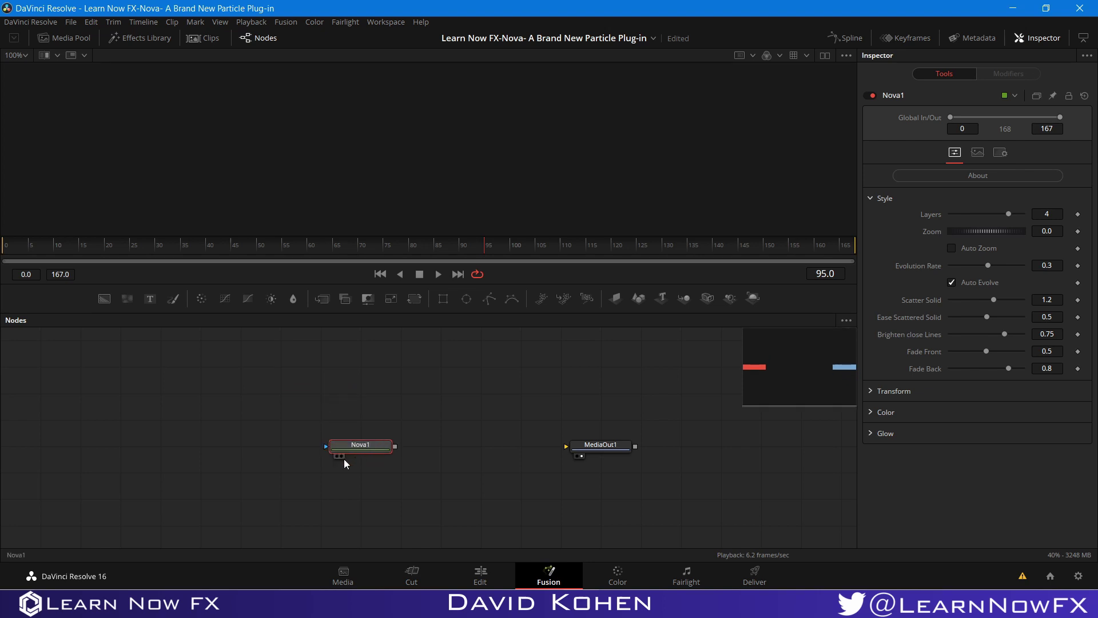
left_click(339, 455)
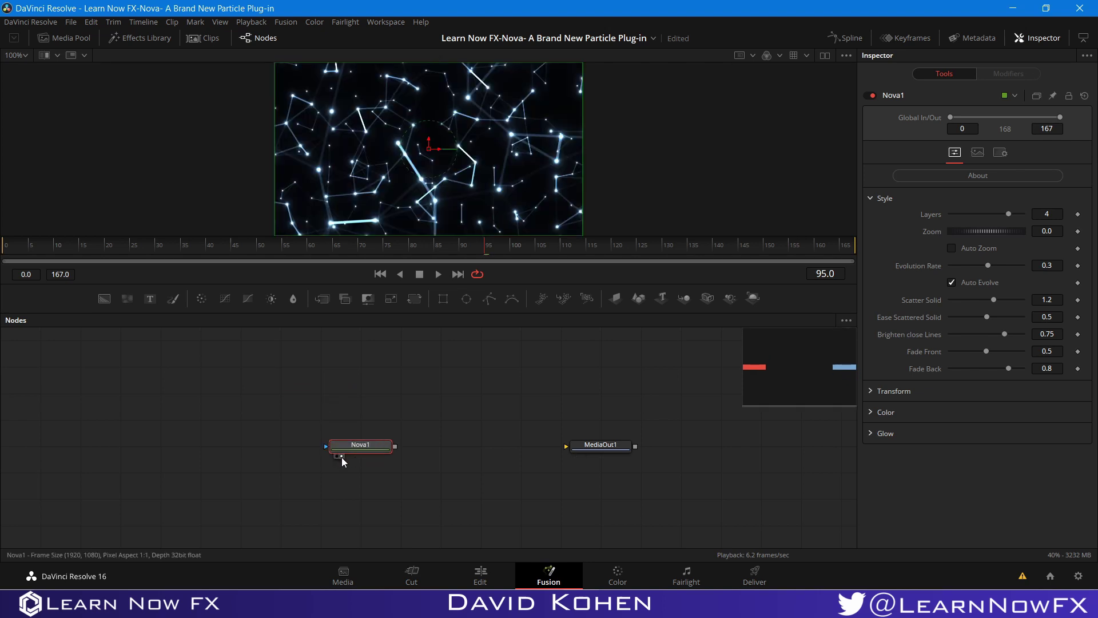
right_click(321, 275)
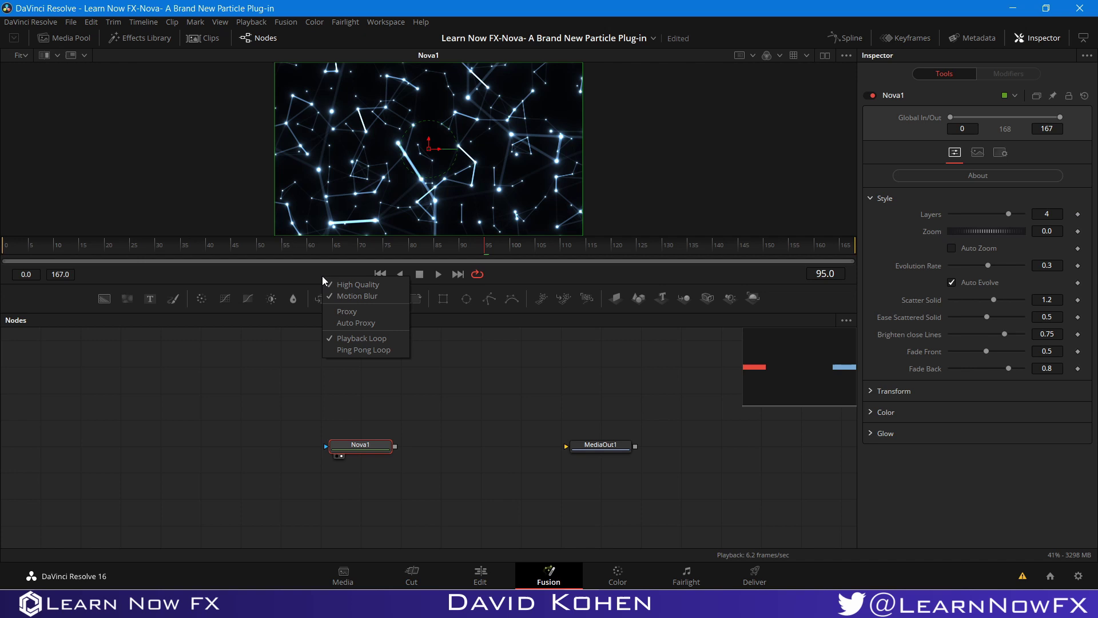
left_click(328, 286)
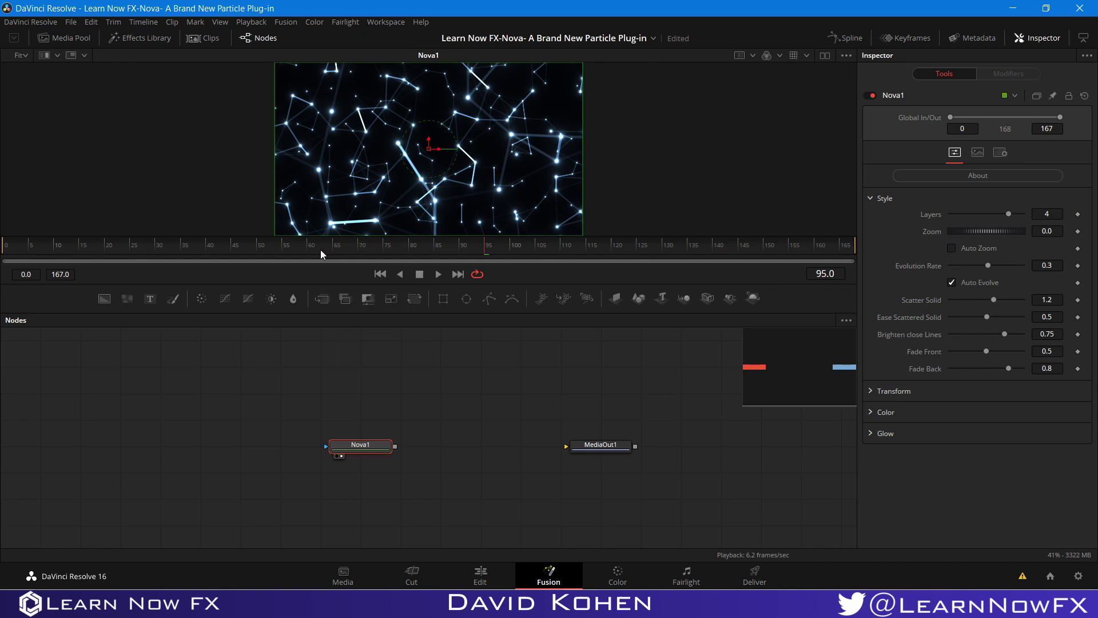
key("space")
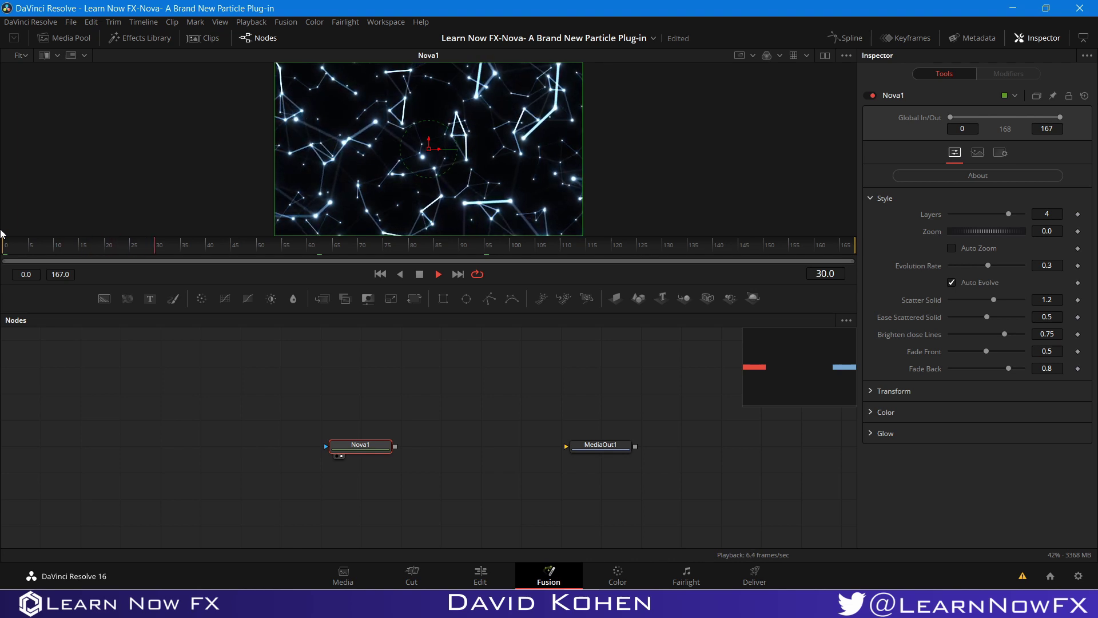
key("space")
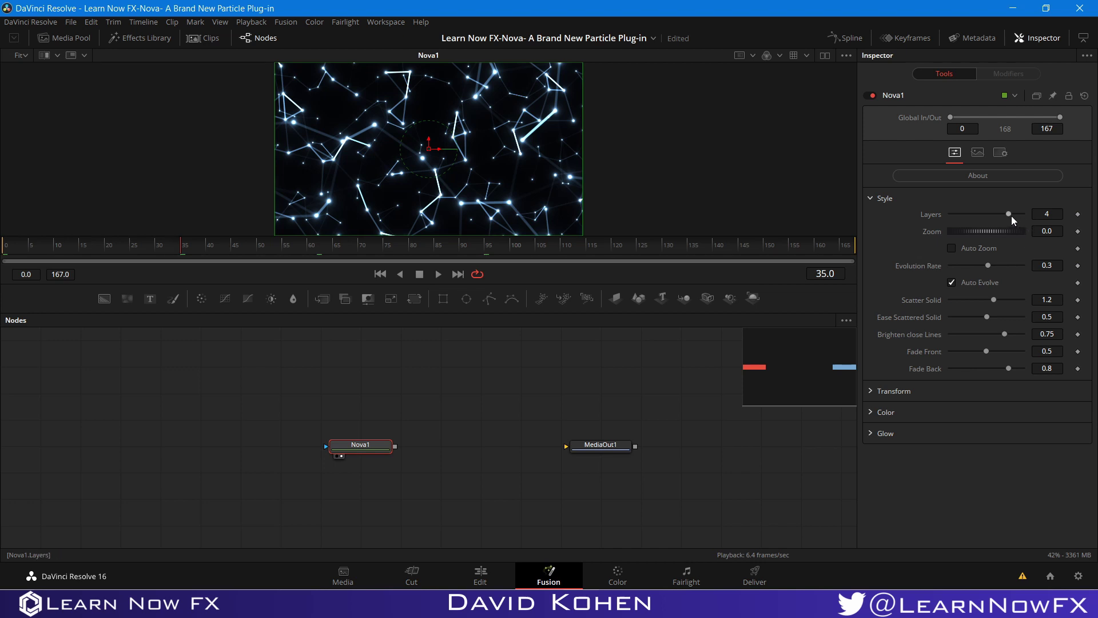
left_click_drag(1007, 214, 1032, 213)
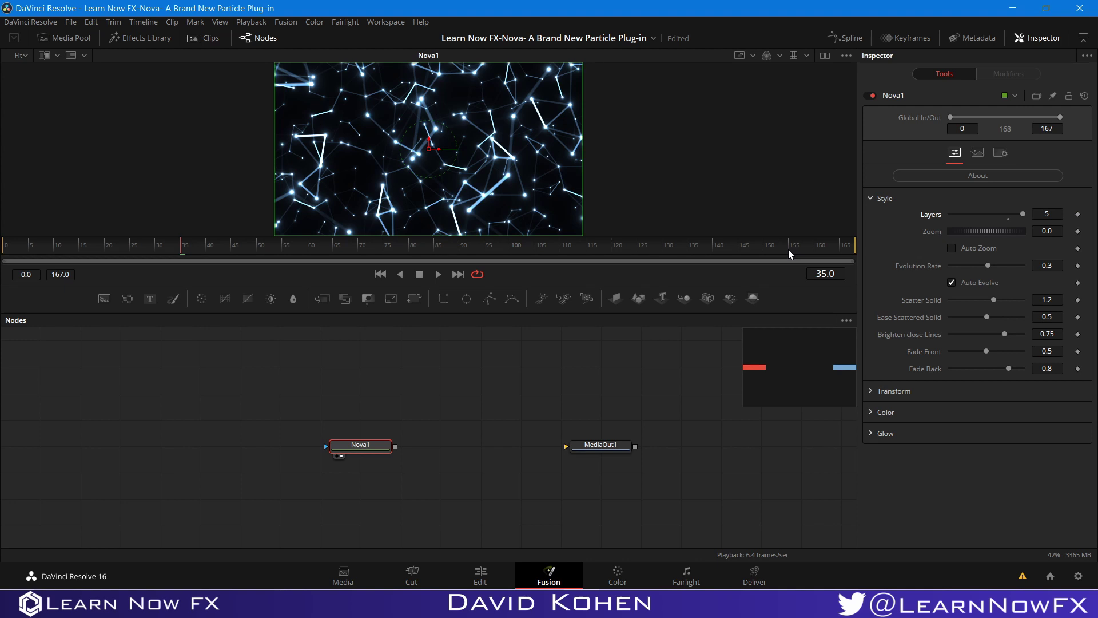
left_click(1006, 214)
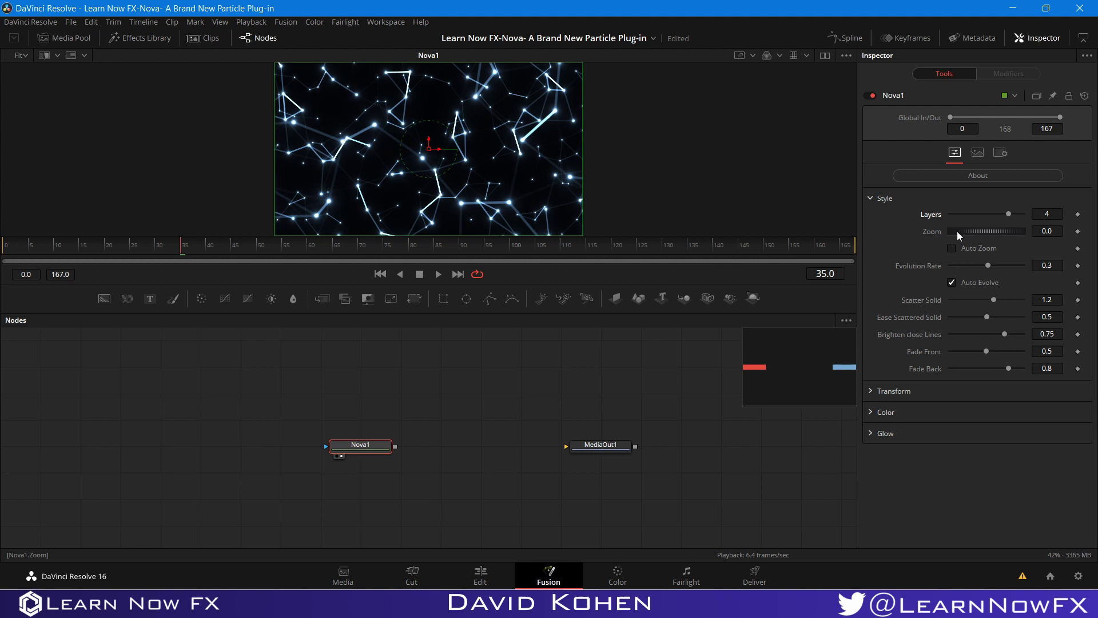
Try zooming into the particle field, then reset the particle Zoom to 0.0
mouse_move(956, 231)
left_mouse_down()
mouse_move(1006, 245)
mouse_move(952, 243)
left_mouse_up()
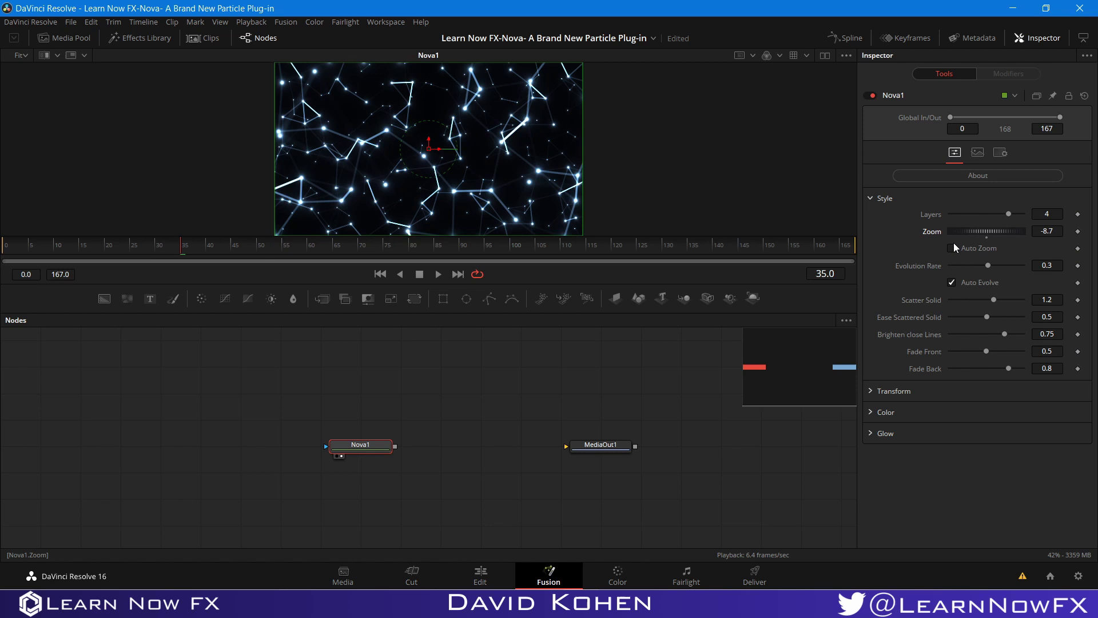
double_click(932, 232)
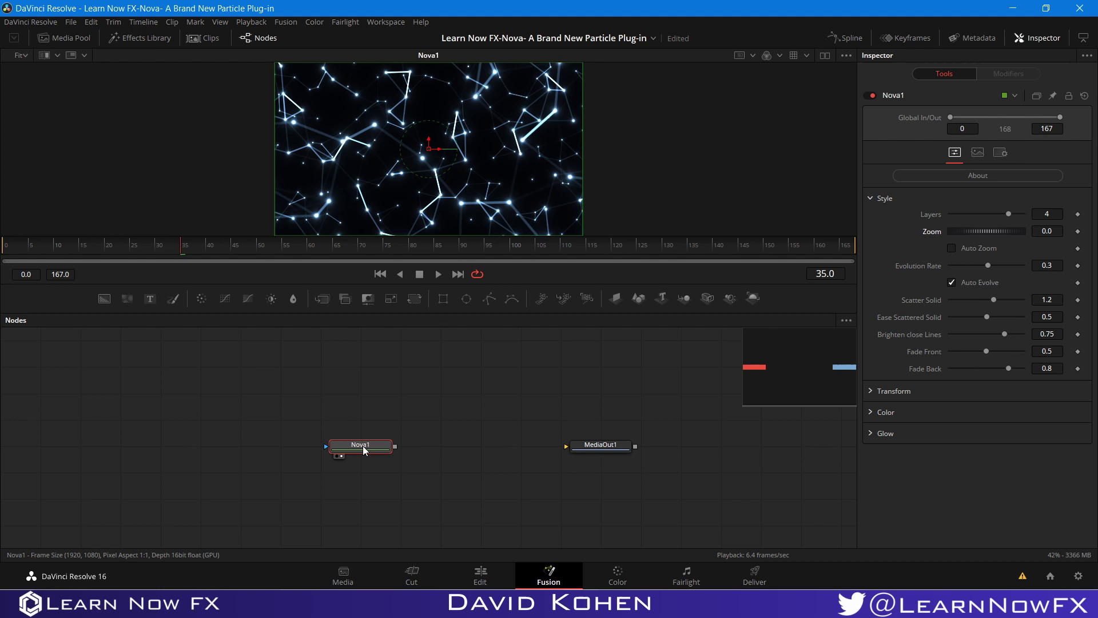
Reposition Nova1 in the node graph until it sits level with MediaOut1, saving along the way
left_click_drag(364, 447, 356, 368)
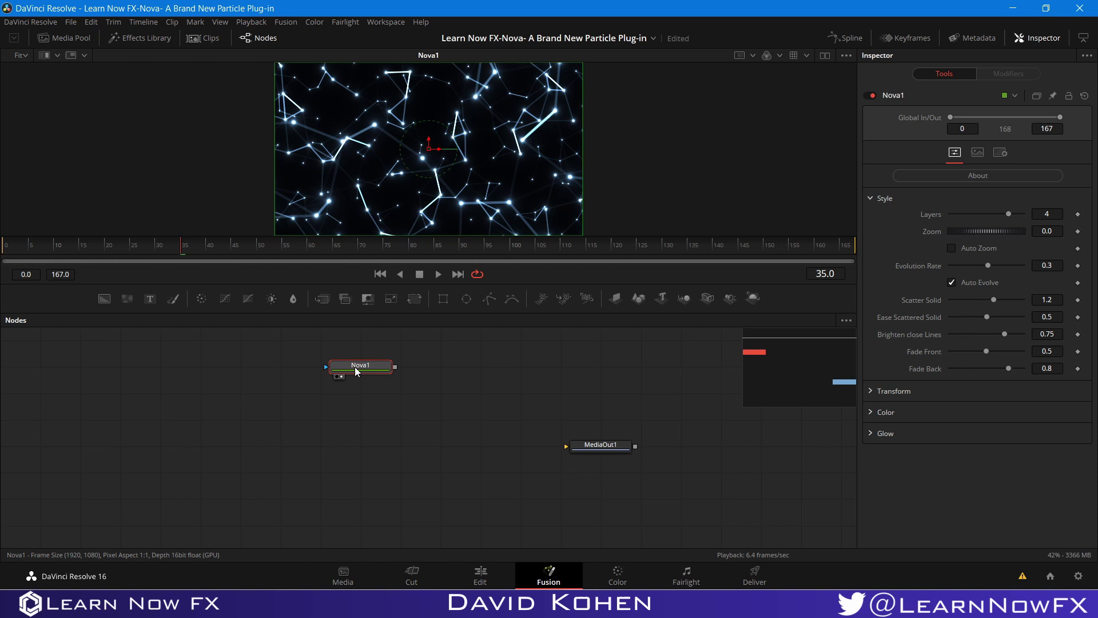
key("ctrl+s")
mouse_move(356, 372)
left_click_drag(371, 367, 368, 392)
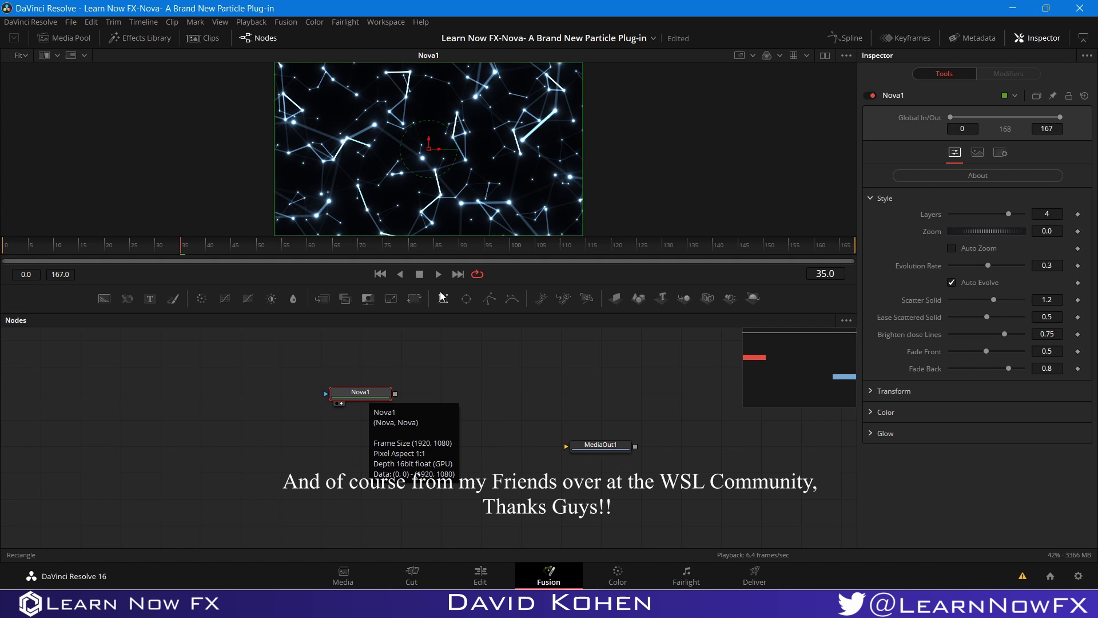
left_click(425, 433)
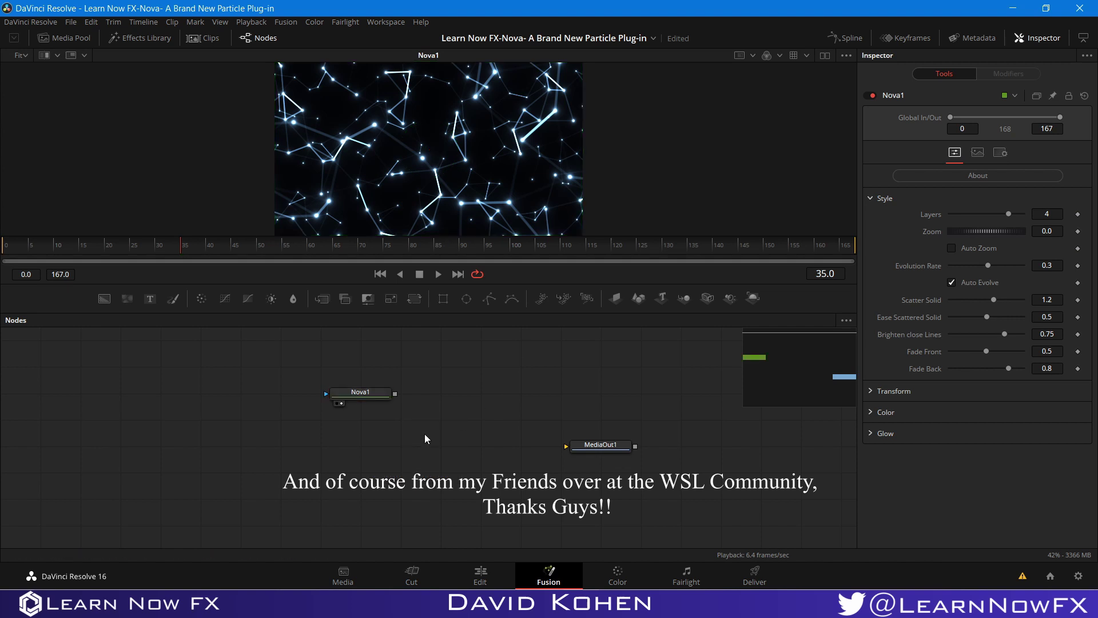
left_click_drag(367, 394, 367, 446)
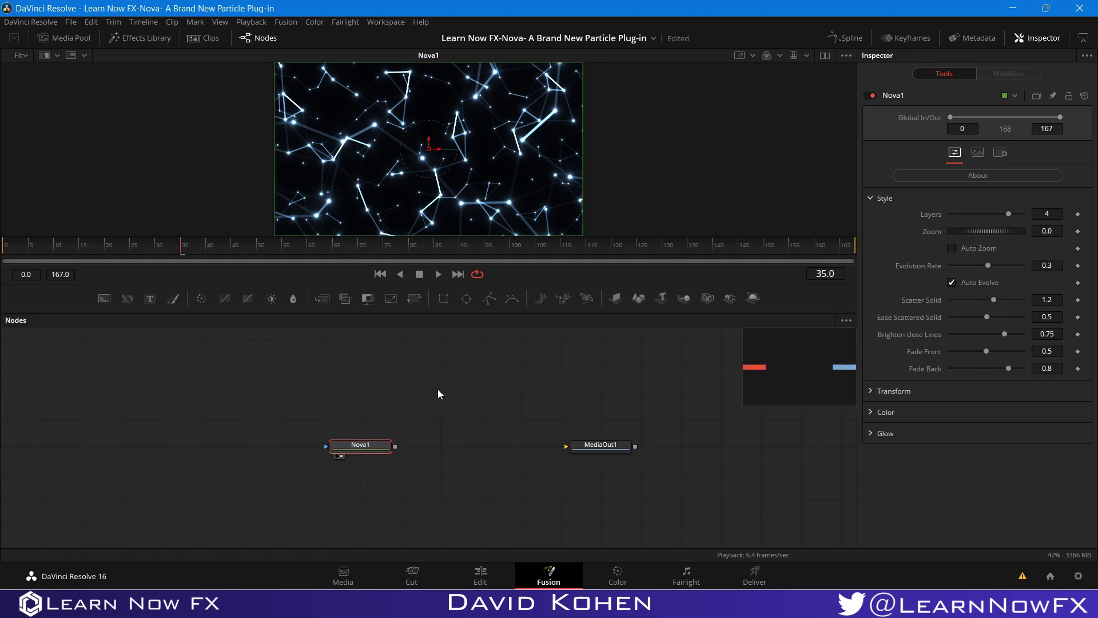
left_click(474, 409)
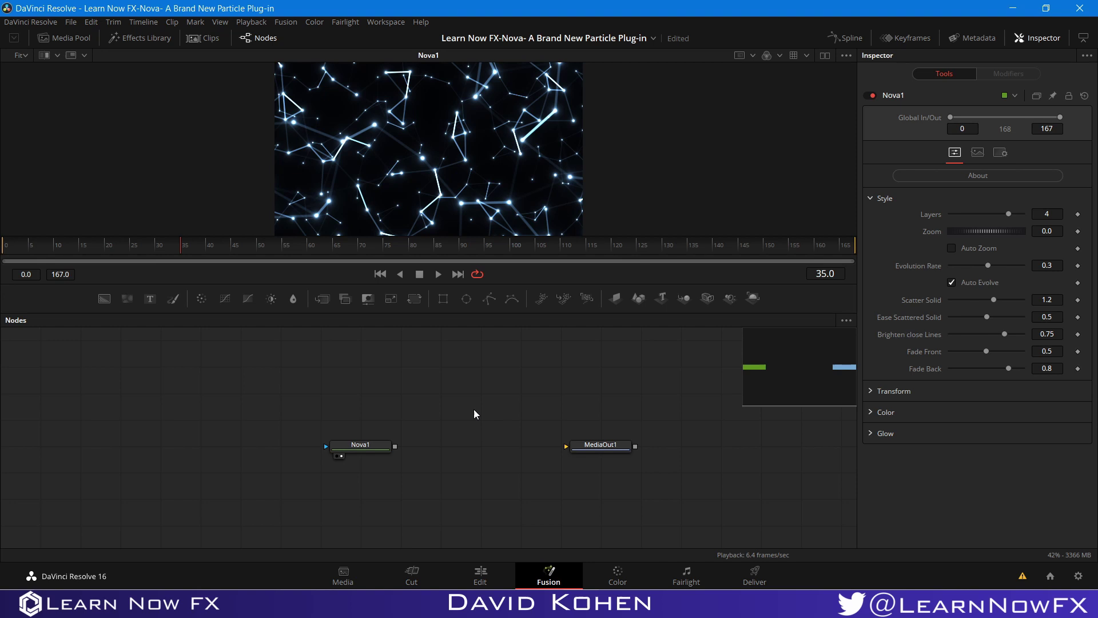
Try a zoomed-out particle field, reset Zoom to 0.0, and enable Auto Zoom with playback
left_click_drag(986, 232, 959, 232)
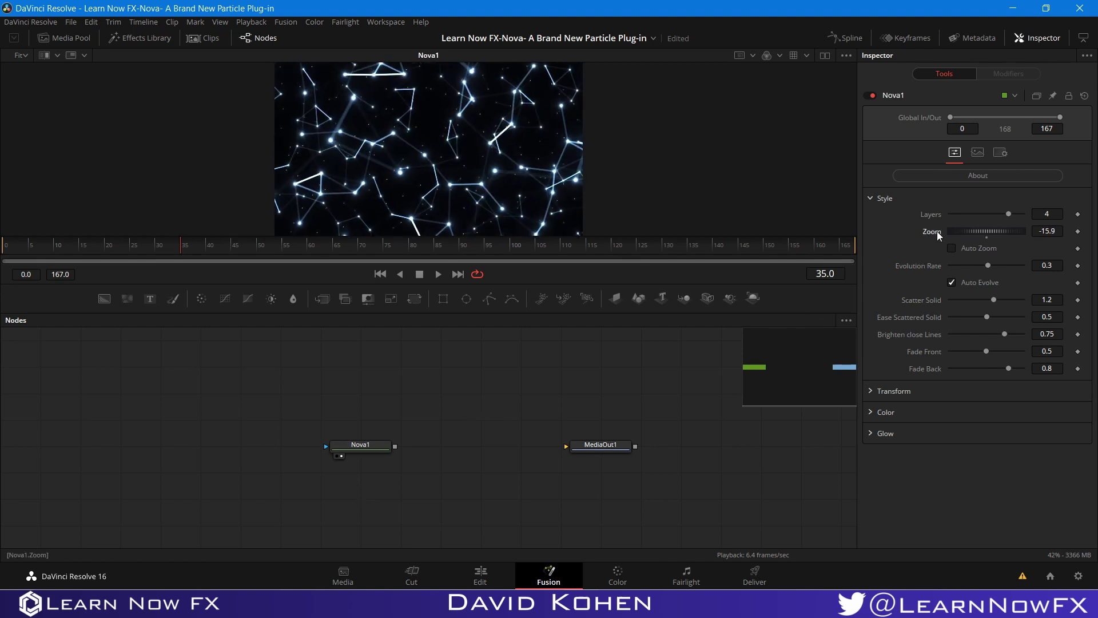
double_click(937, 231)
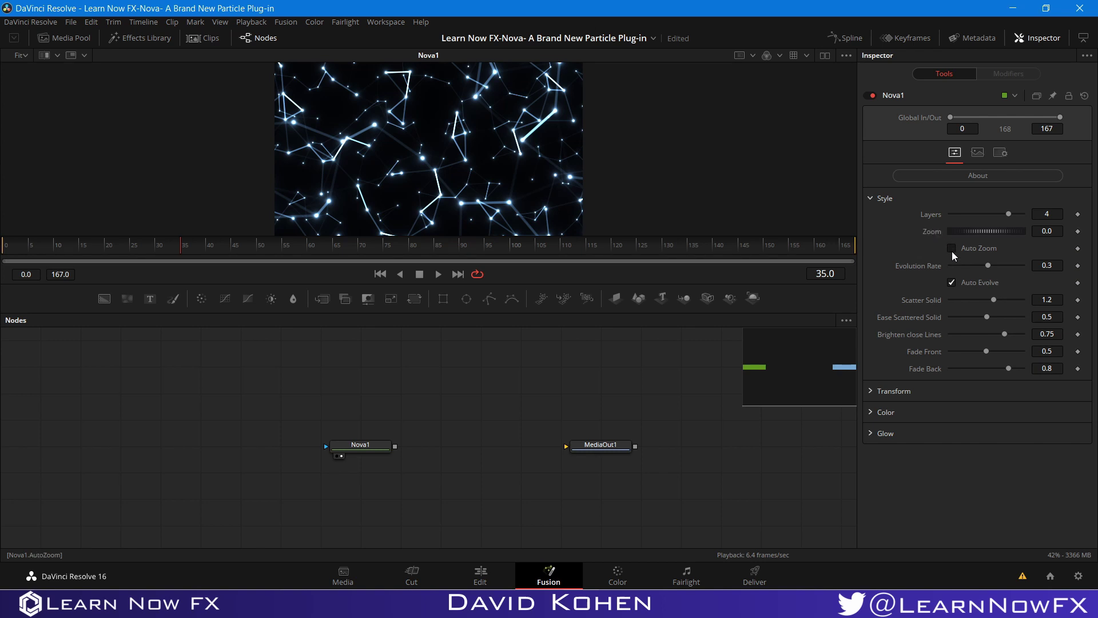
left_click(951, 249)
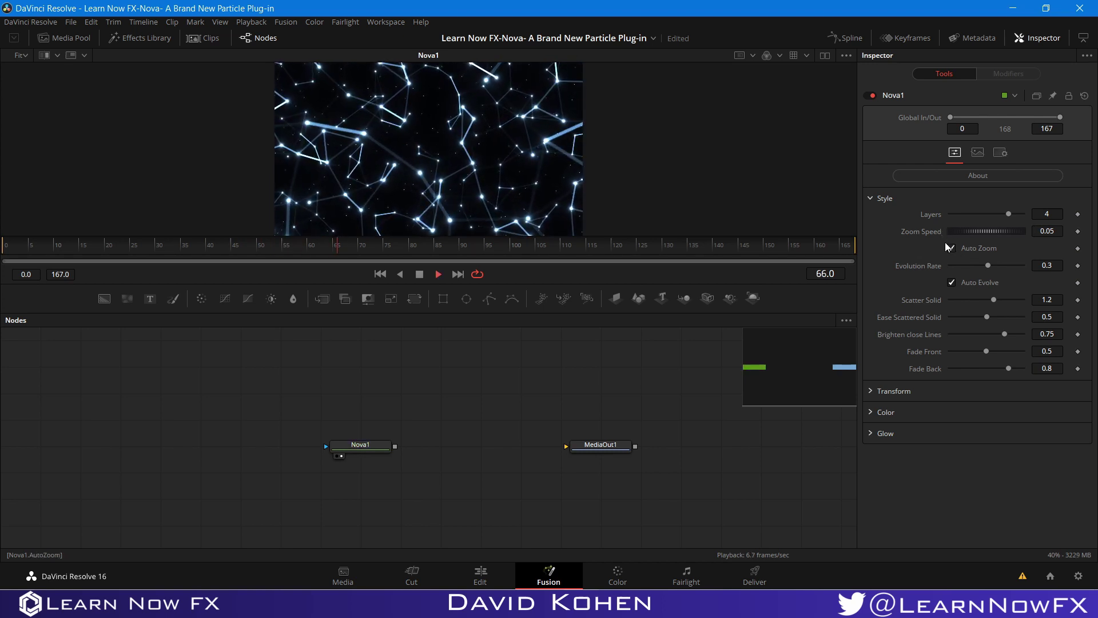
key("space")
key("space")
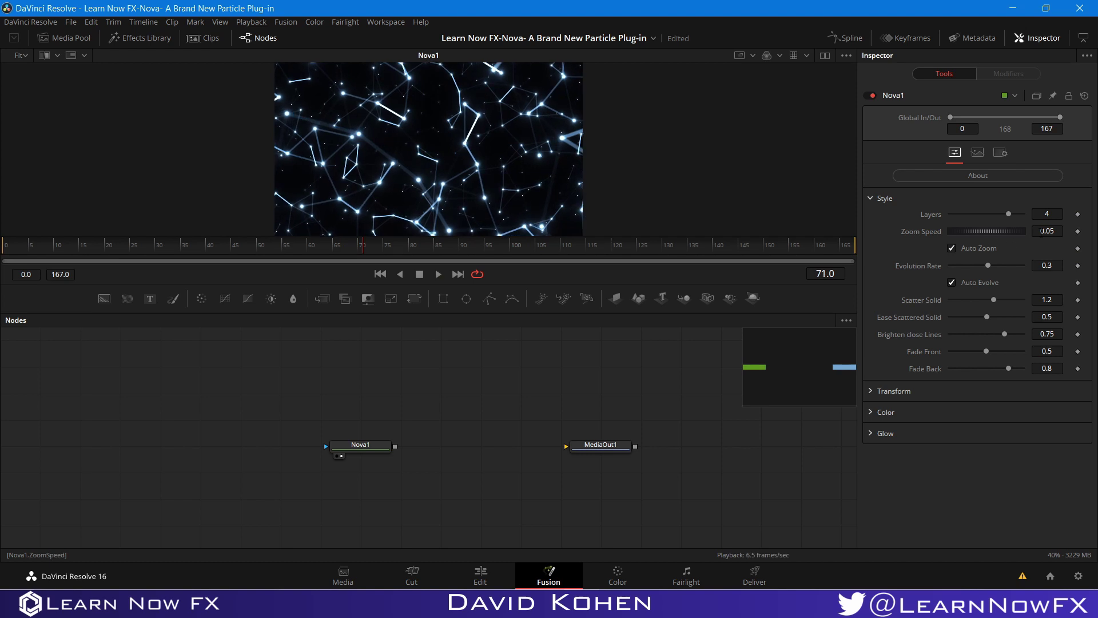
Preview the particle animation with Zoom Speed at -0.05 and then 0.89
left_click(1044, 231)
type("-")
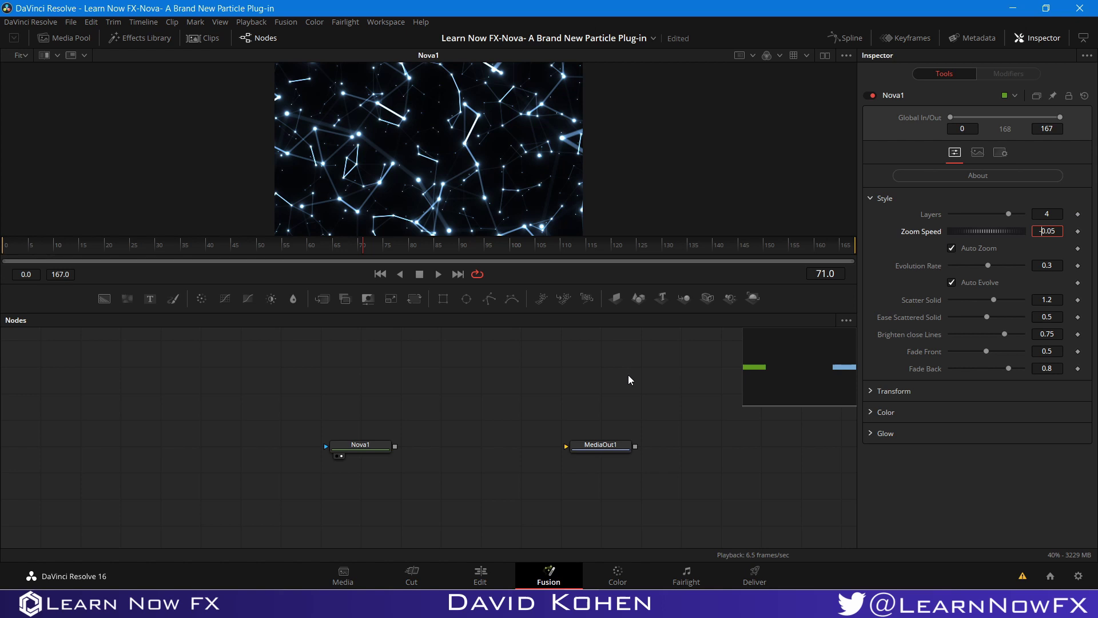
key("Return")
key("space")
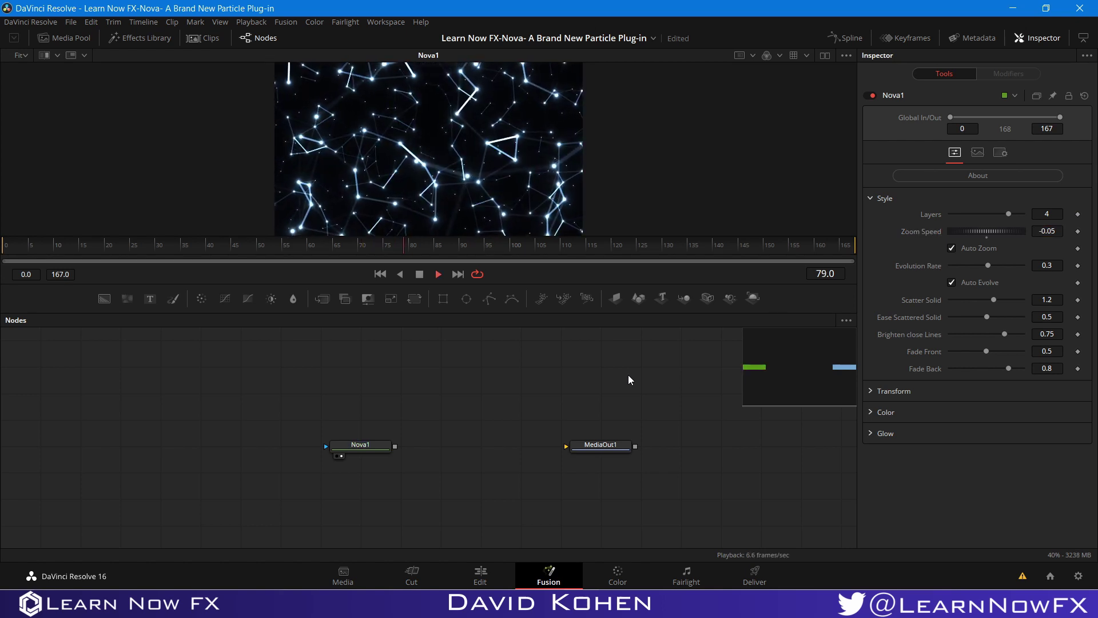
key("space")
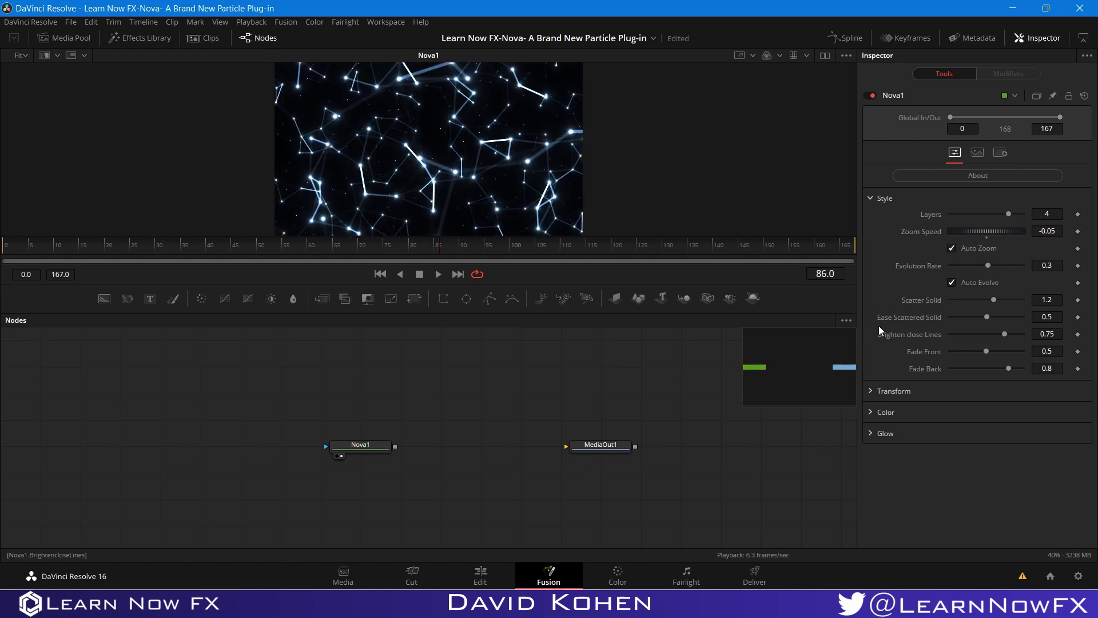
left_click_drag(958, 233, 959, 232)
key("space")
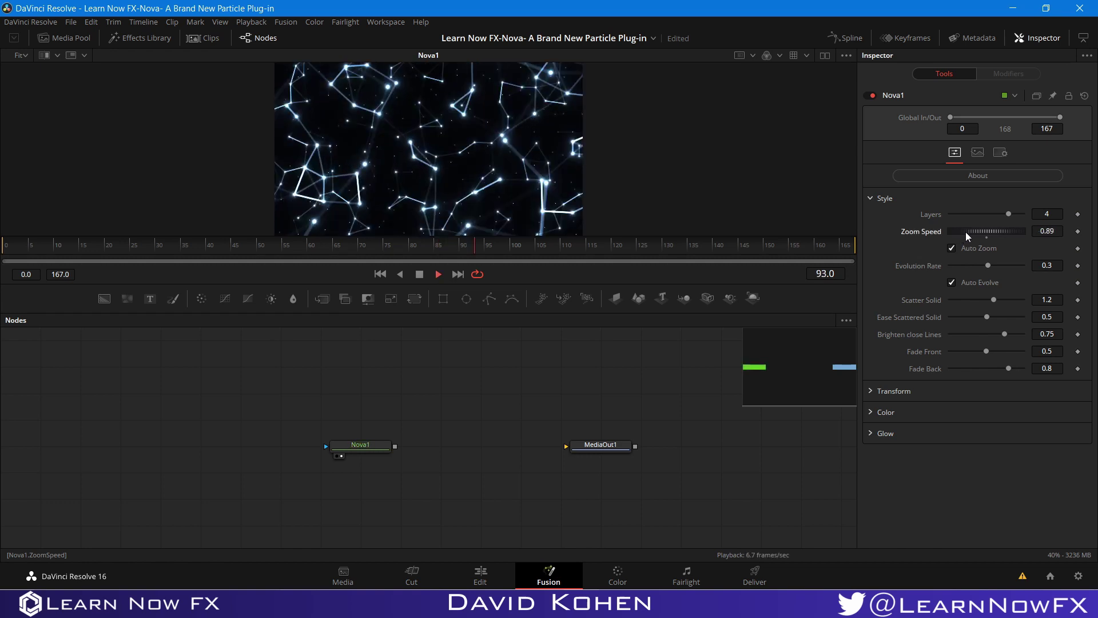
key("space")
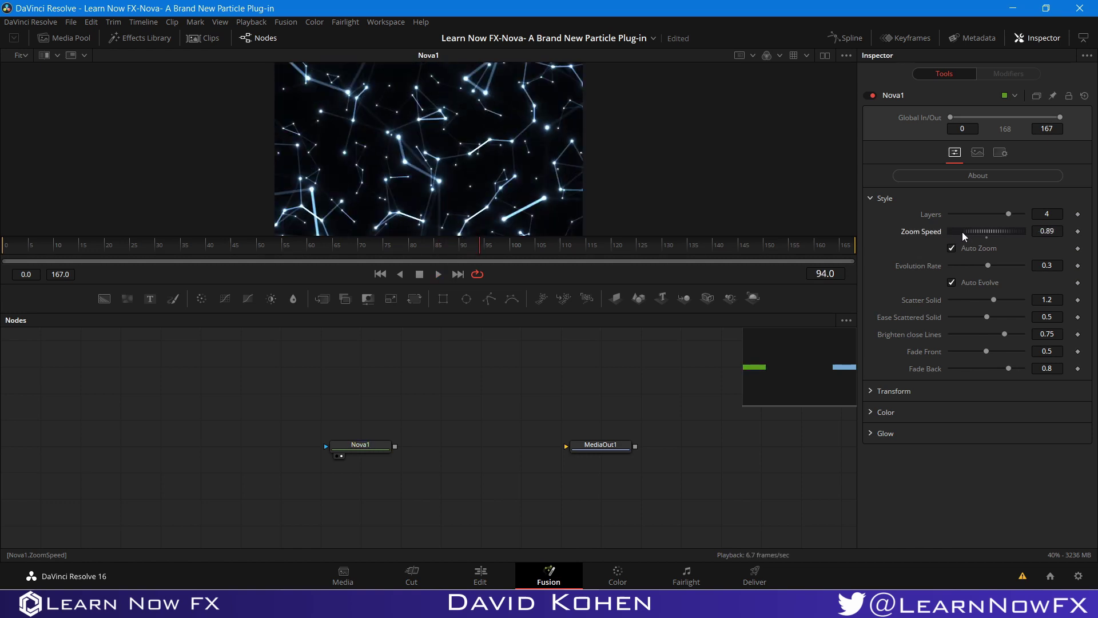
Set Zoom Speed to 0 and play back to check motion without zooming
left_click(1054, 230)
type("0")
key("Return")
key("space")
key("space")
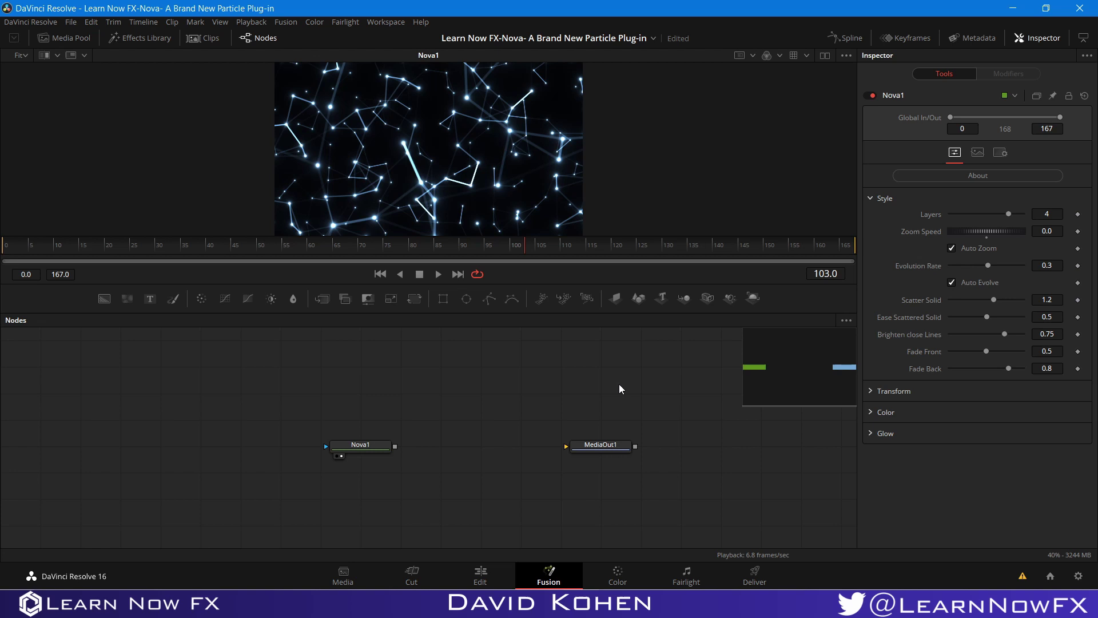
Turn off Auto Zoom and preview the particles with Evolution Rate raised to 2.1
left_click(953, 248)
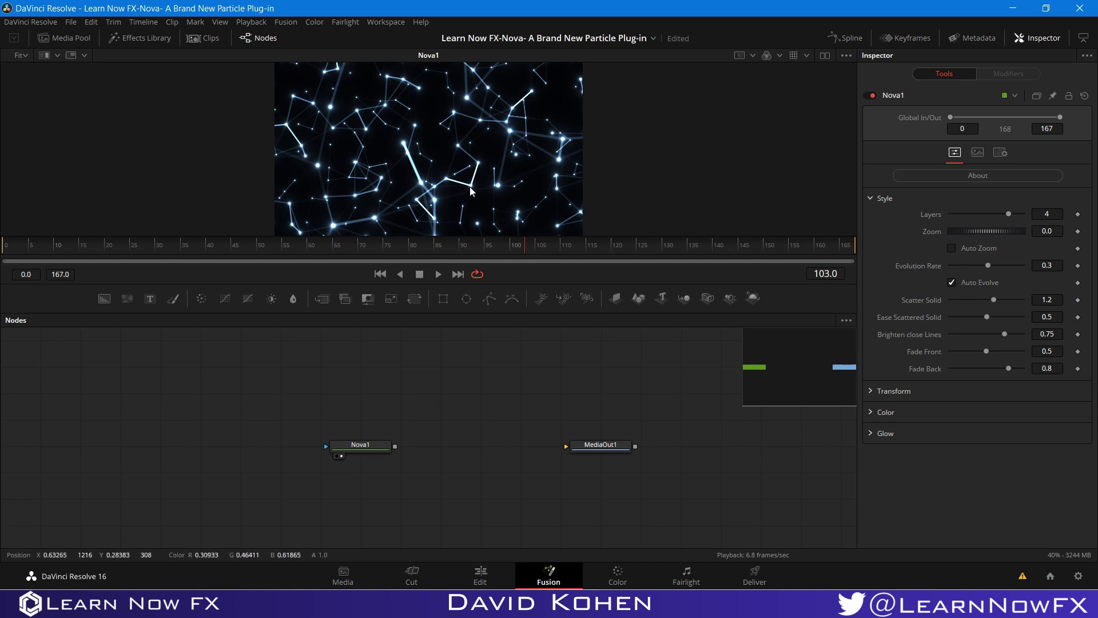
key("space")
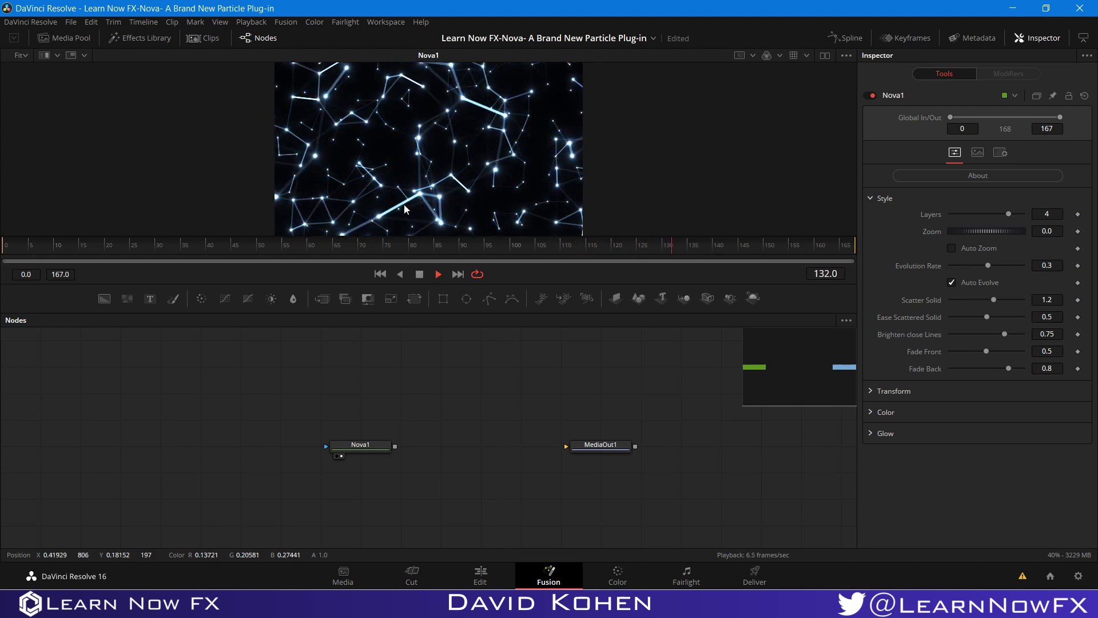
key("space")
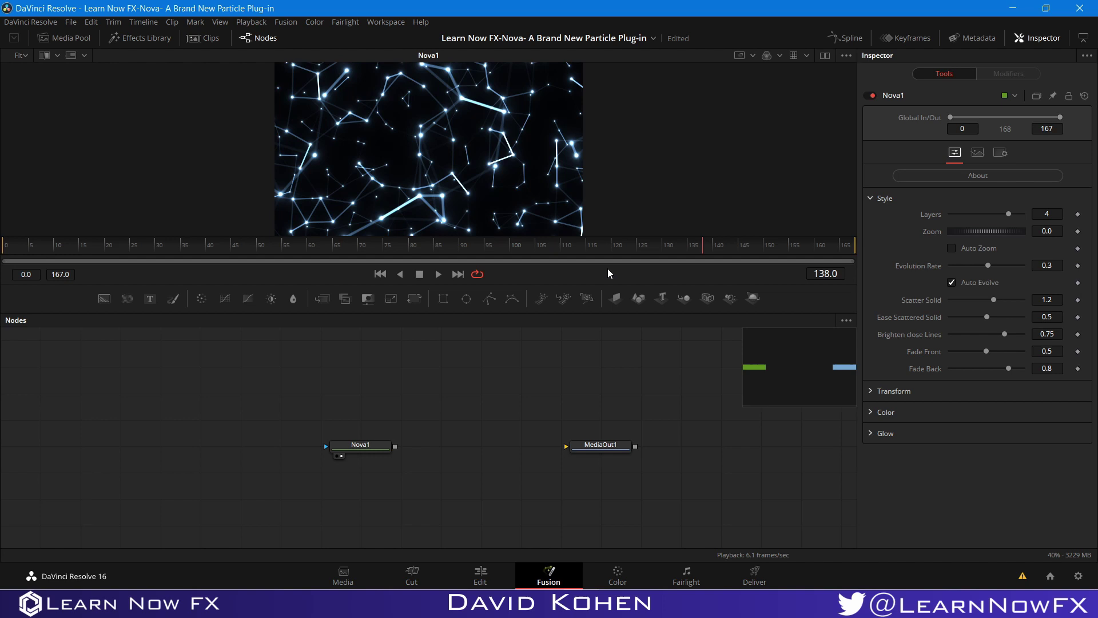
left_click_drag(988, 264, 994, 265)
key("space")
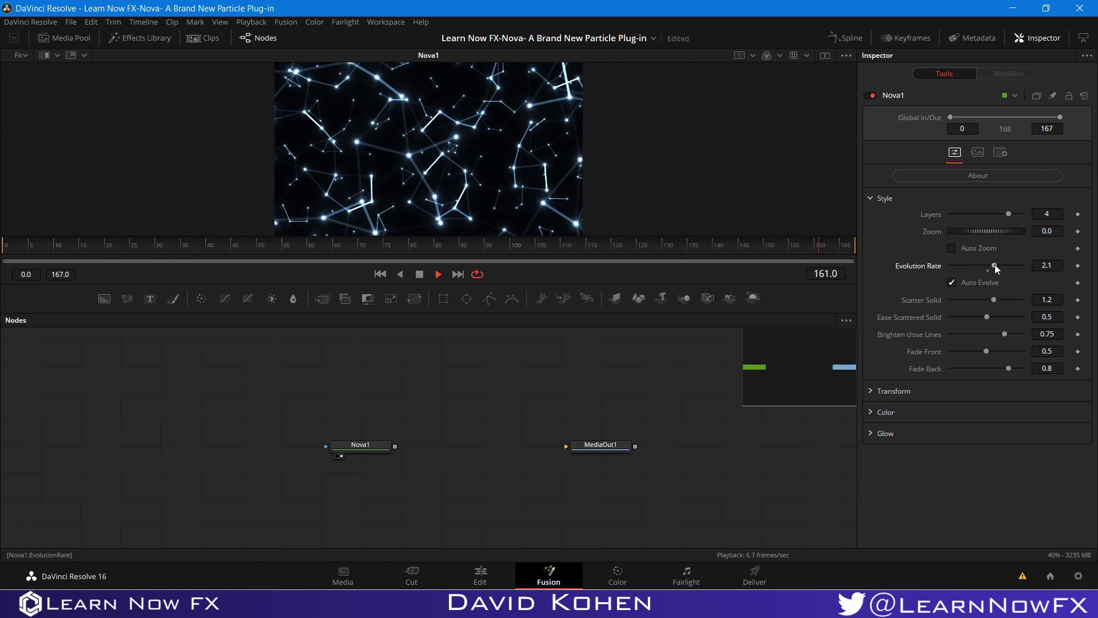
key("space")
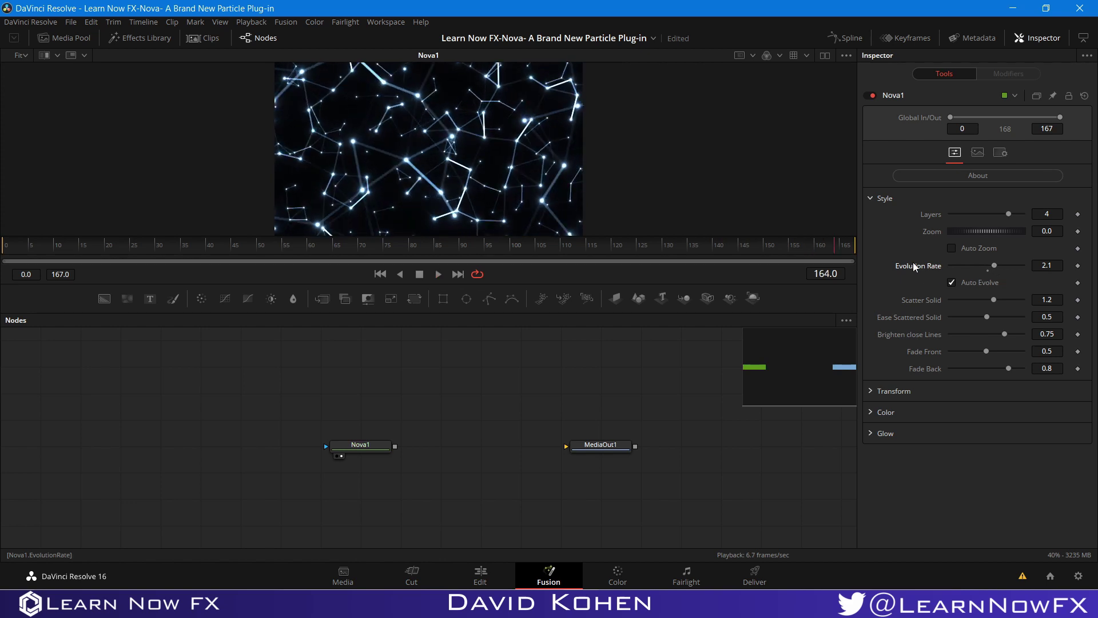
Test Auto Evolve off with manual Evolution, re-enable Auto Evolve, and move Nova1 higher
left_click(951, 282)
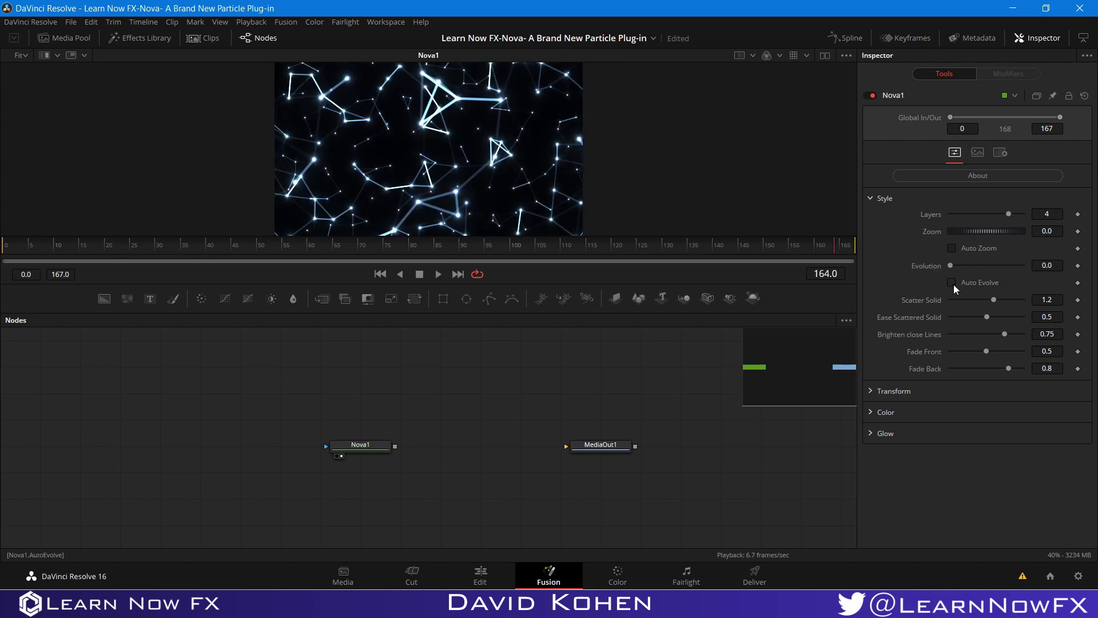
key("space")
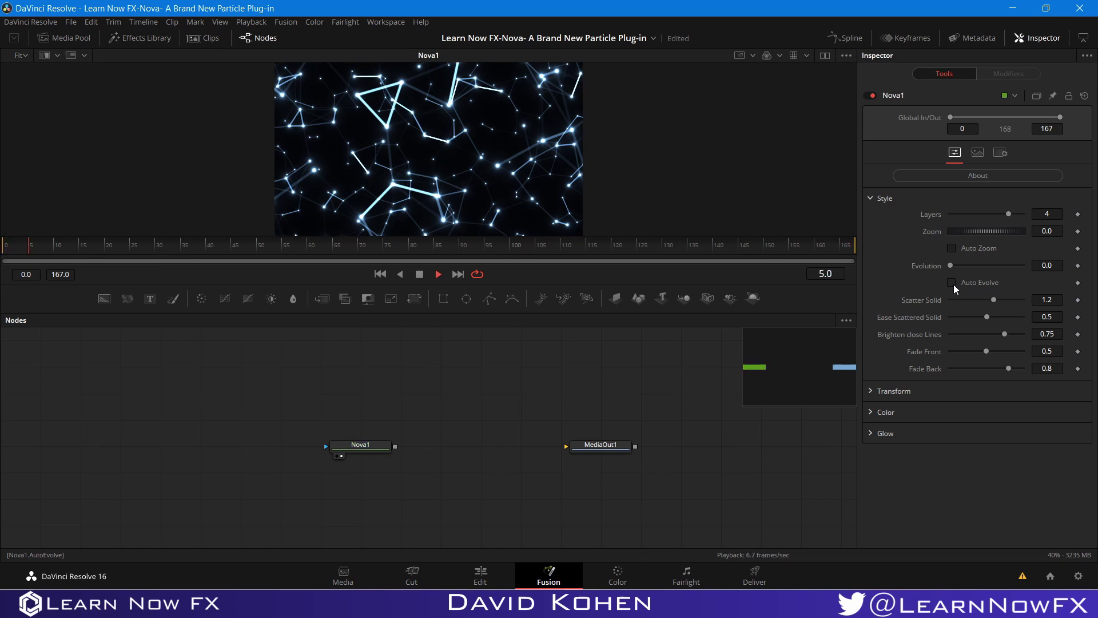
key("space")
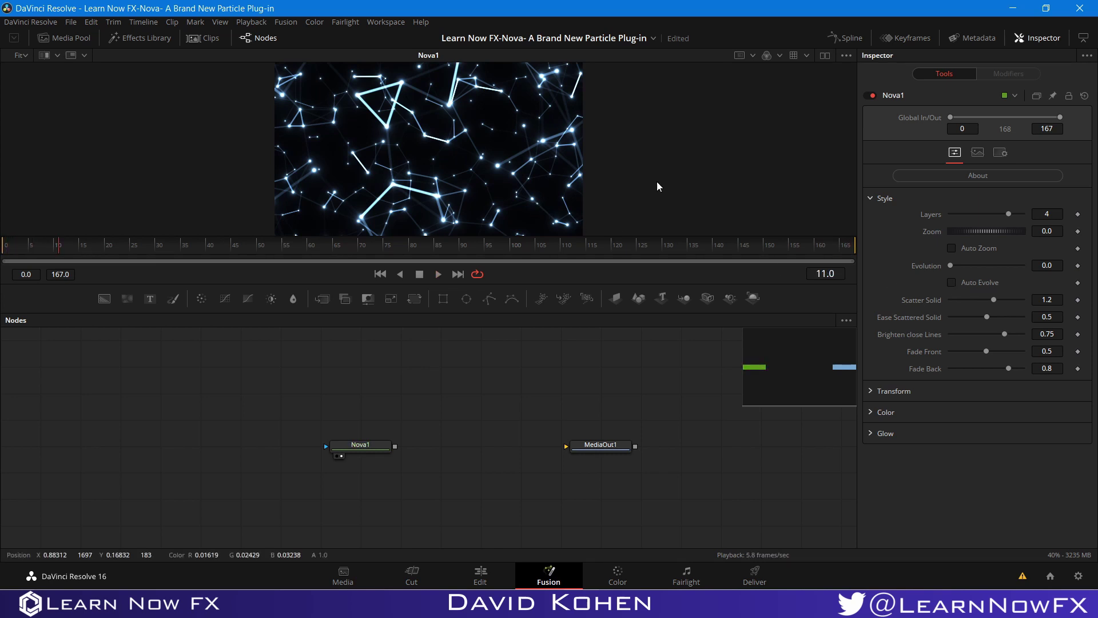
mouse_move(949, 266)
left_mouse_down()
mouse_move(958, 266)
mouse_move(944, 269)
left_mouse_up()
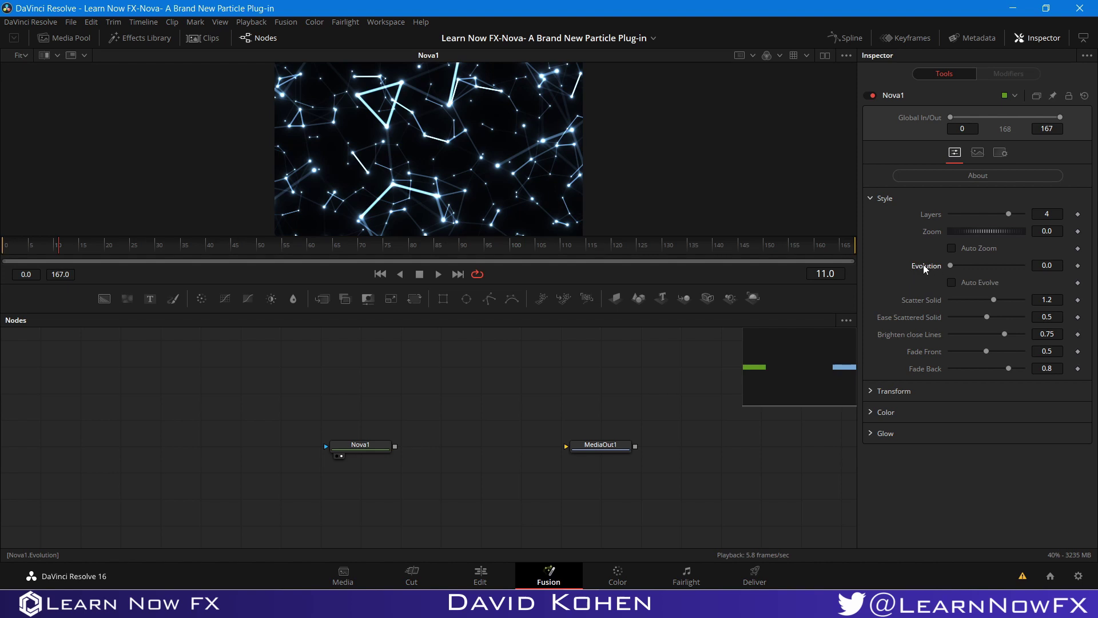
left_click(951, 282)
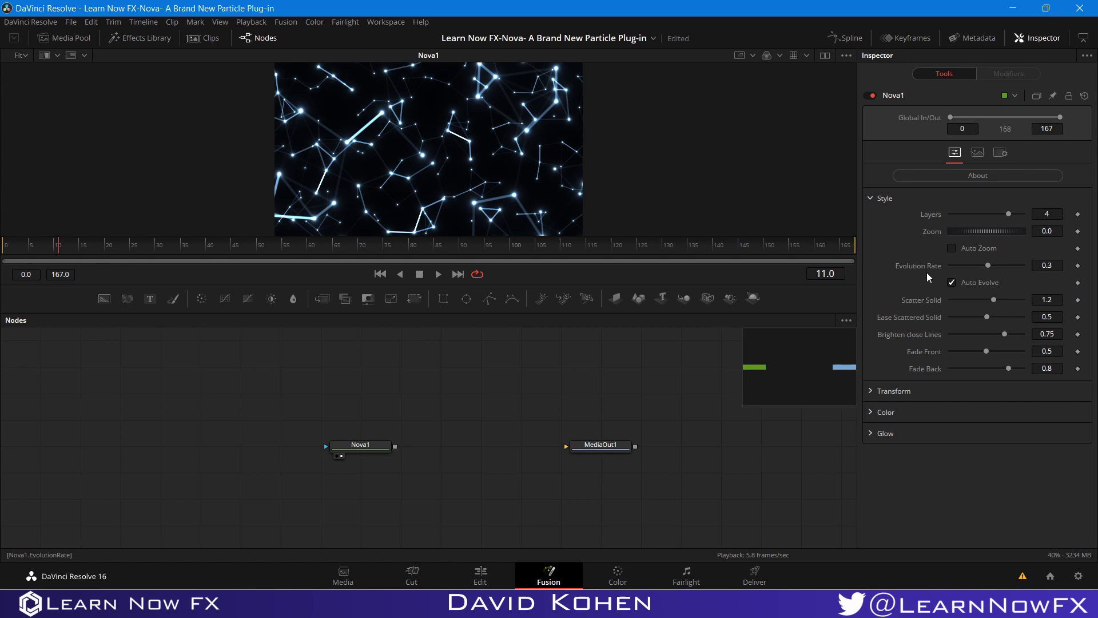
left_click(360, 444)
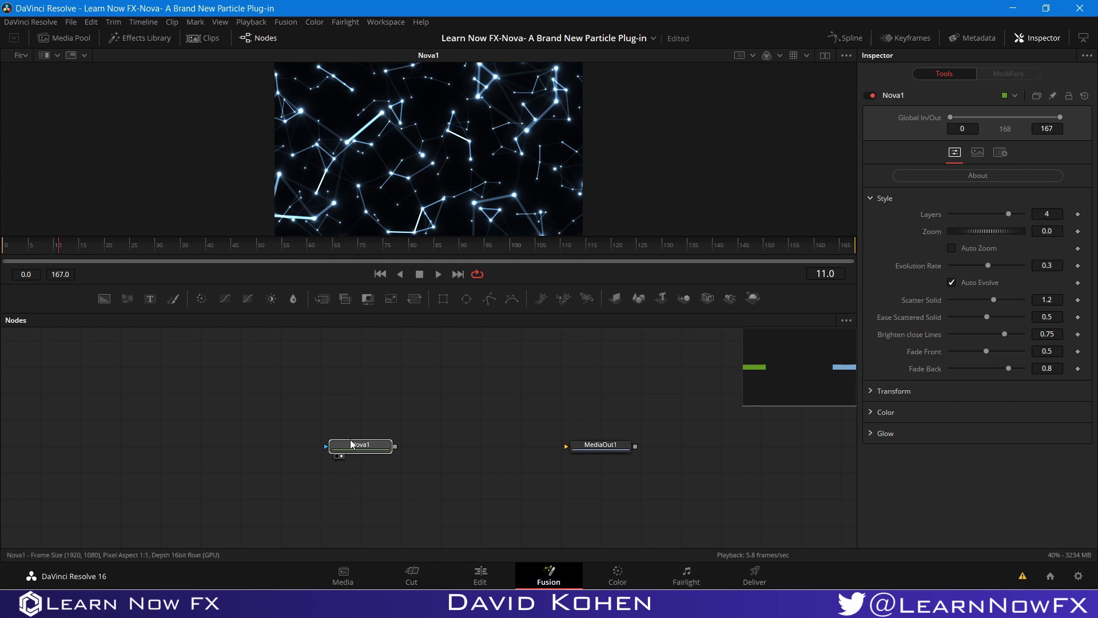
left_click_drag(365, 437, 365, 358)
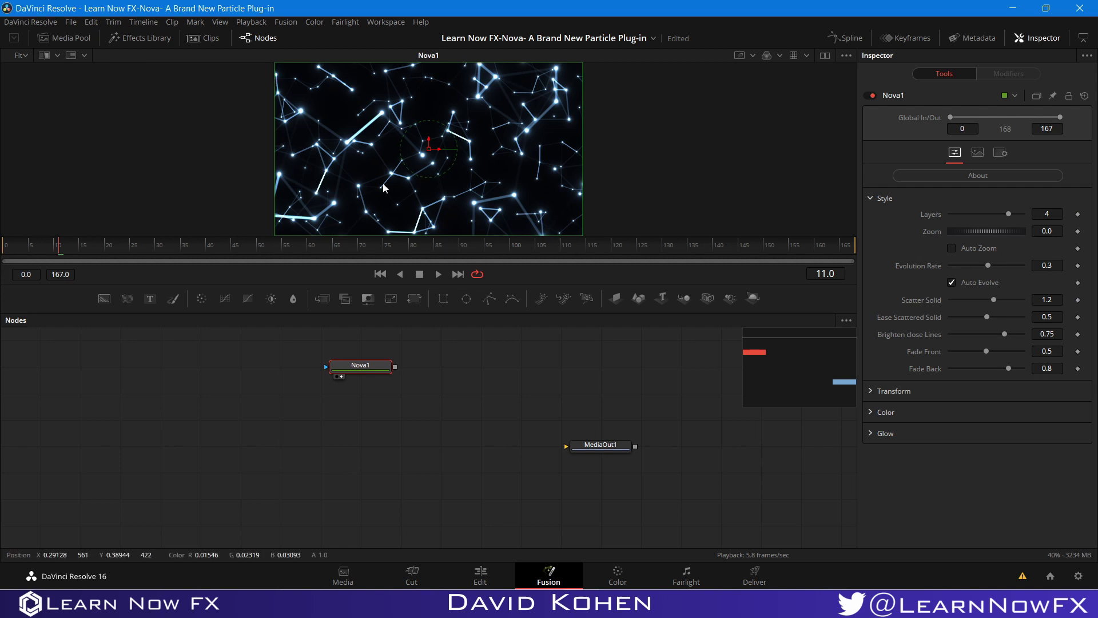
At frame 85, preview Scatter Solid at 7.0 and Ease Scattered Solid at 1.0
left_click(436, 247)
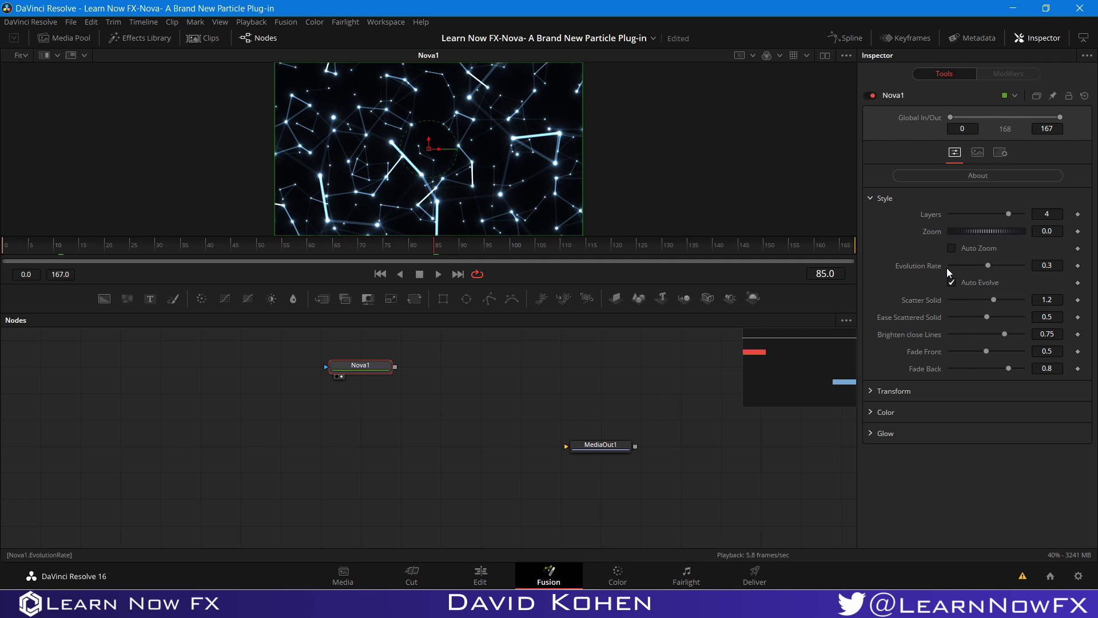
left_click_drag(993, 300, 1045, 297)
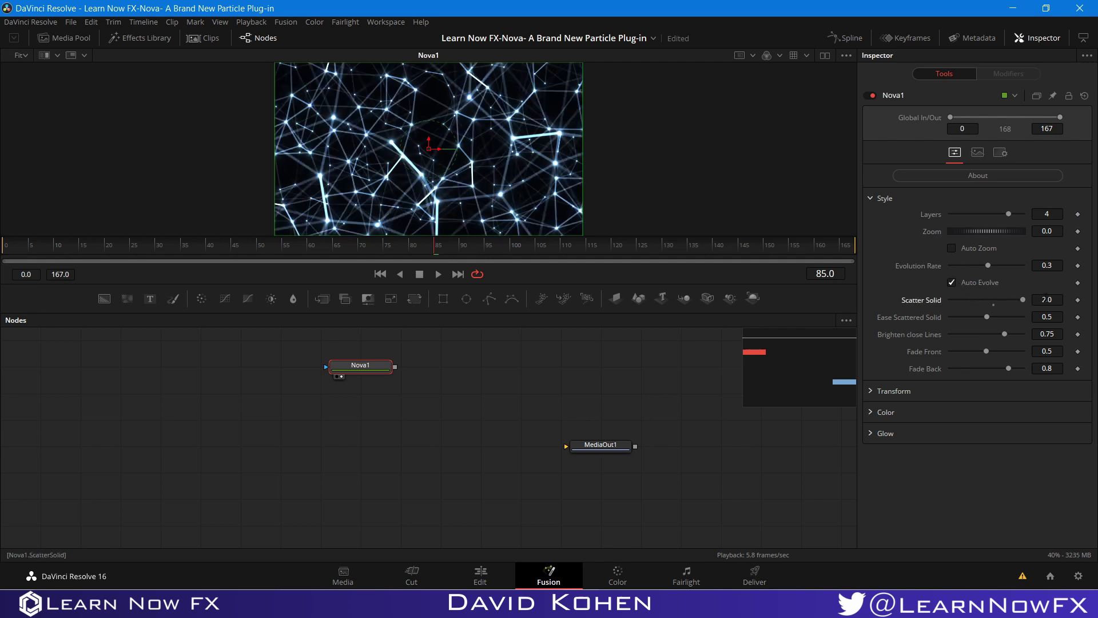
key("space")
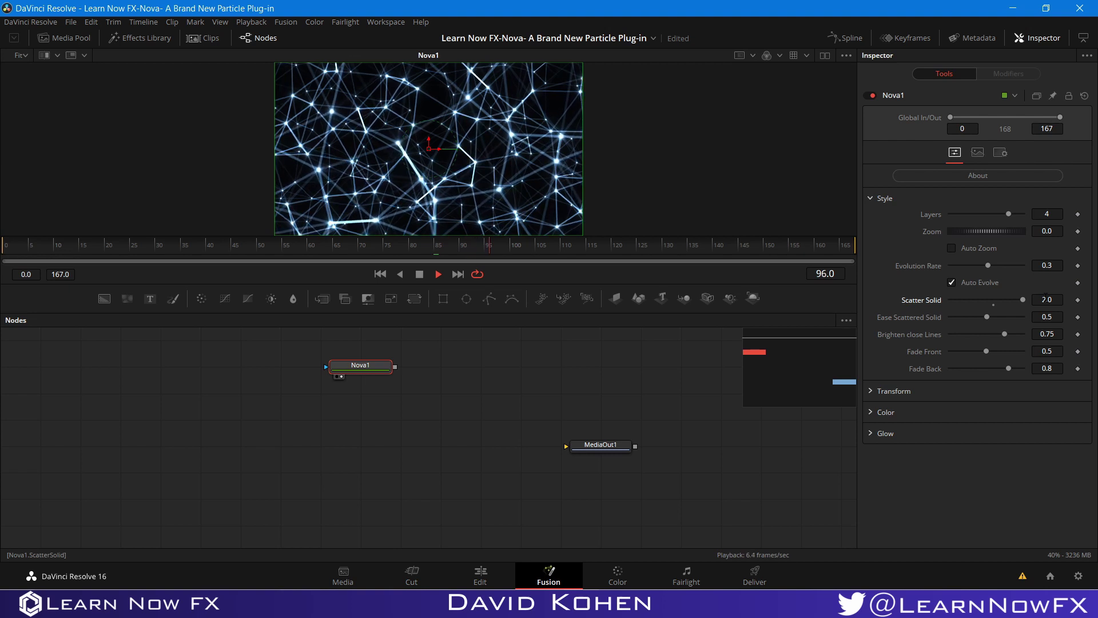
key("space")
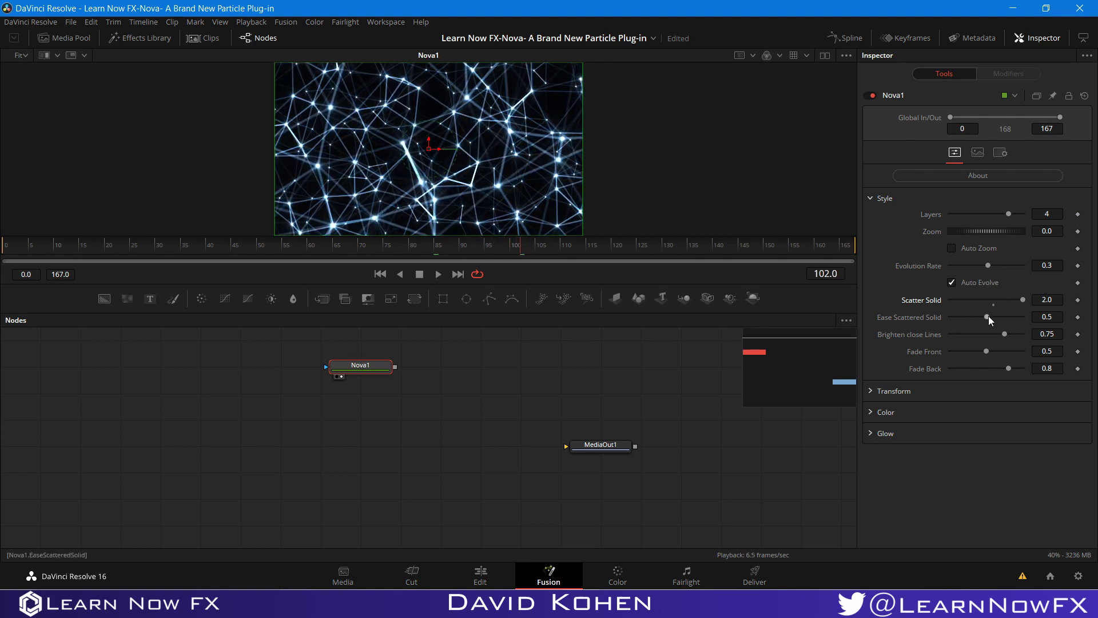
left_click_drag(988, 316, 1055, 309)
key("space")
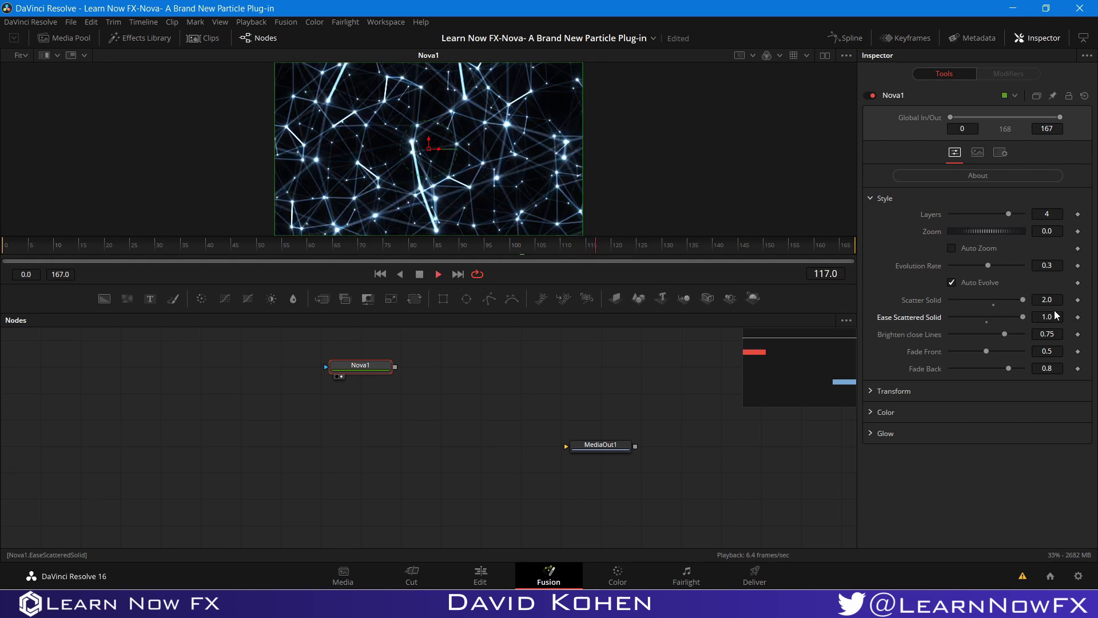
key("space")
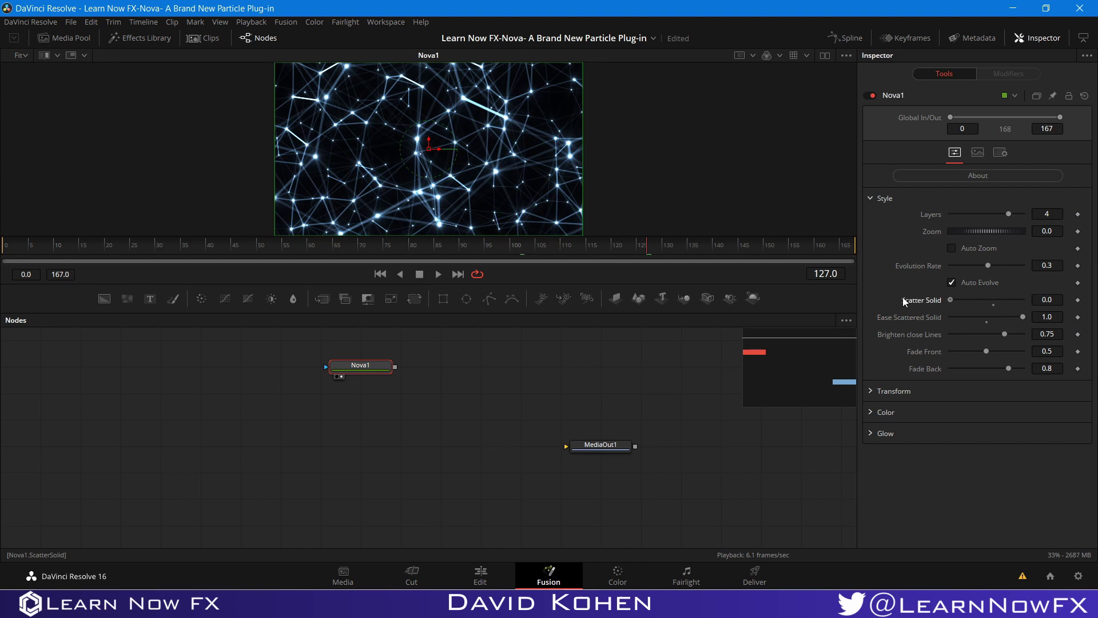
Try Scatter Solid and Ease Scattered Solid at 0.0, then restore Ease to 0.5 and Scatter Solid to 1.2
left_click_drag(1022, 300, 897, 297)
key("space")
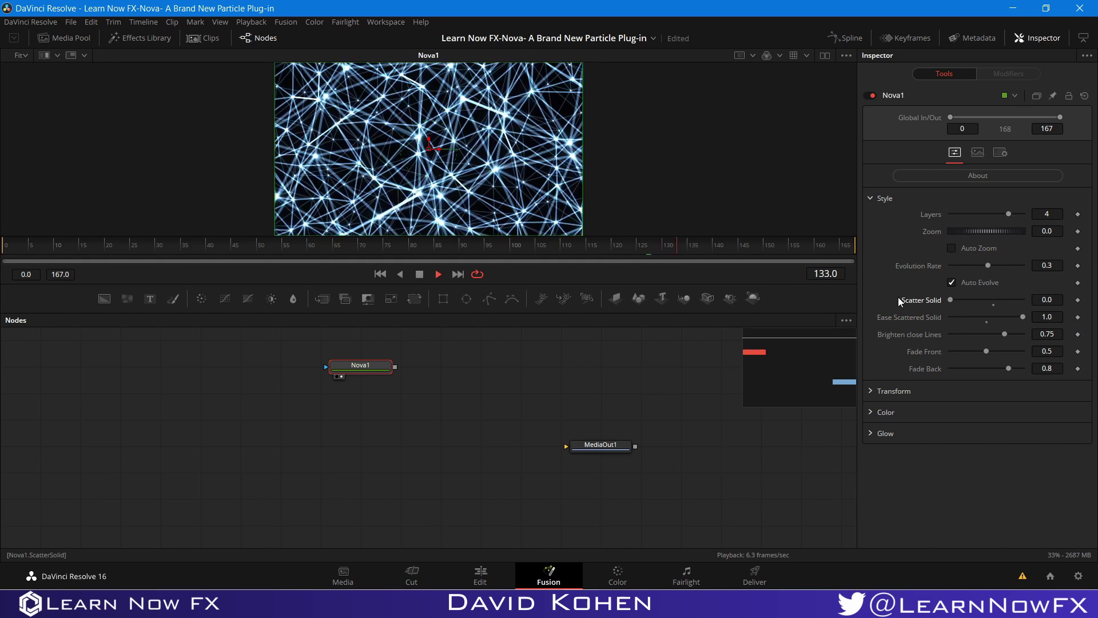
key("space")
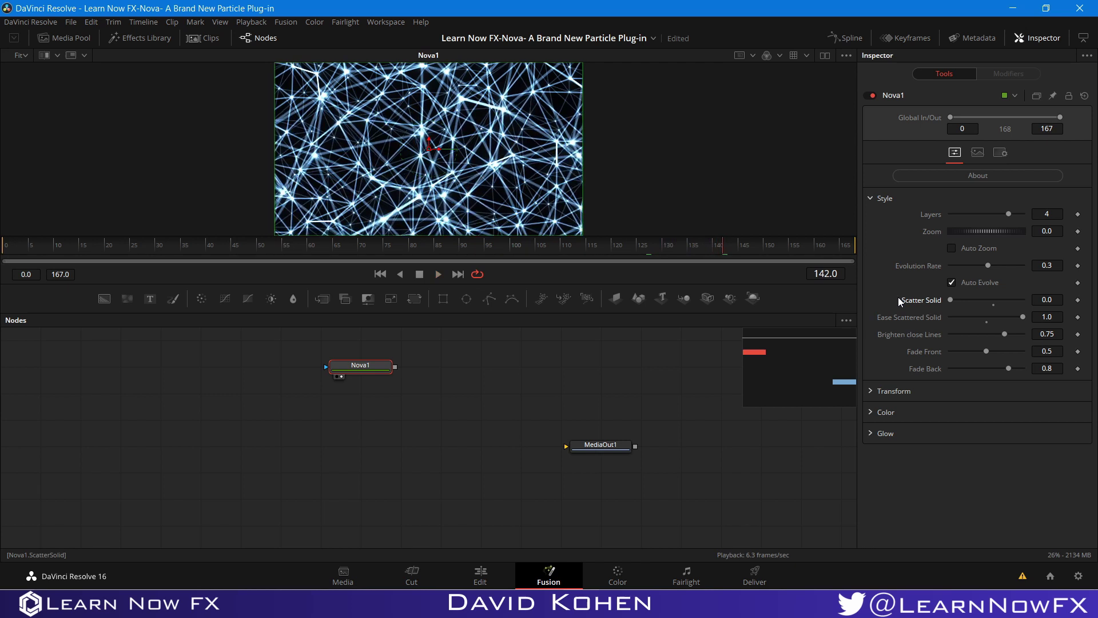
left_click_drag(1022, 318, 906, 316)
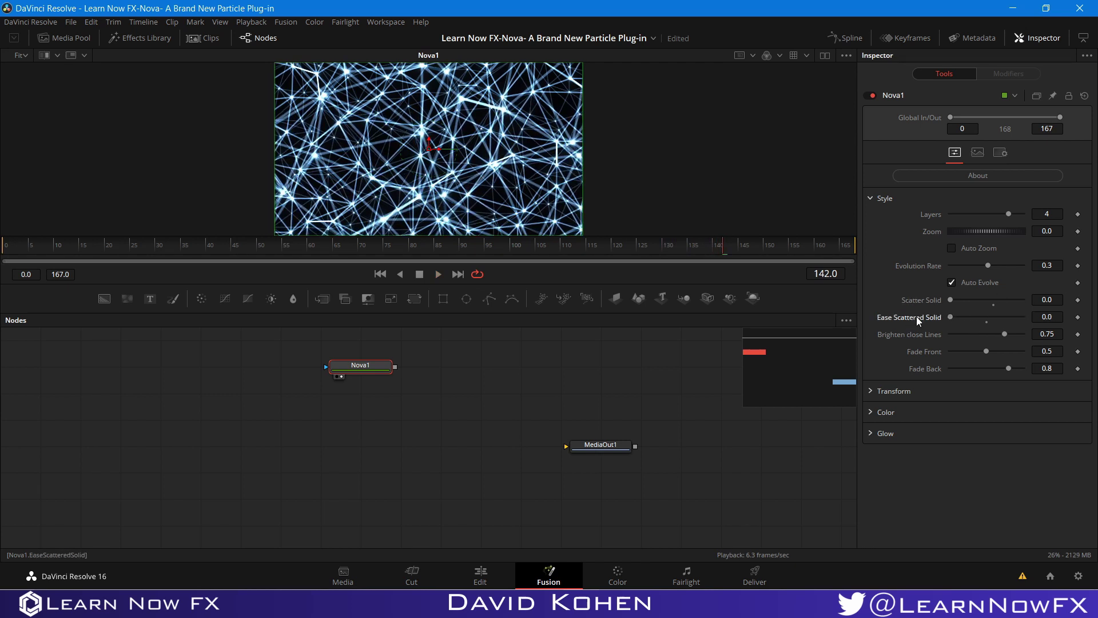
double_click(926, 317)
key("space")
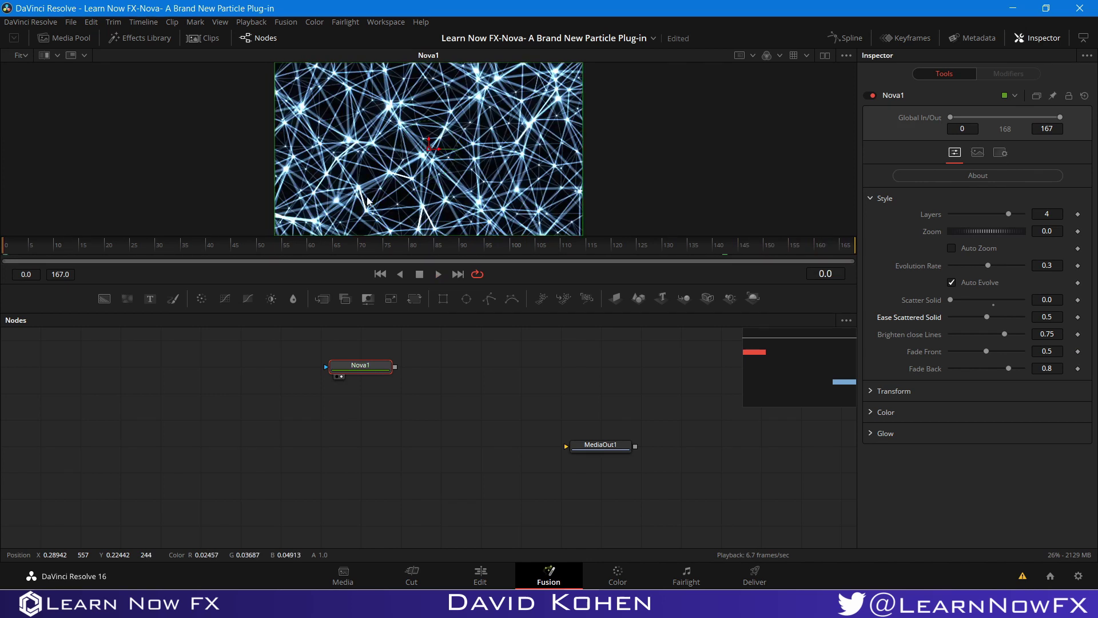
double_click(922, 300)
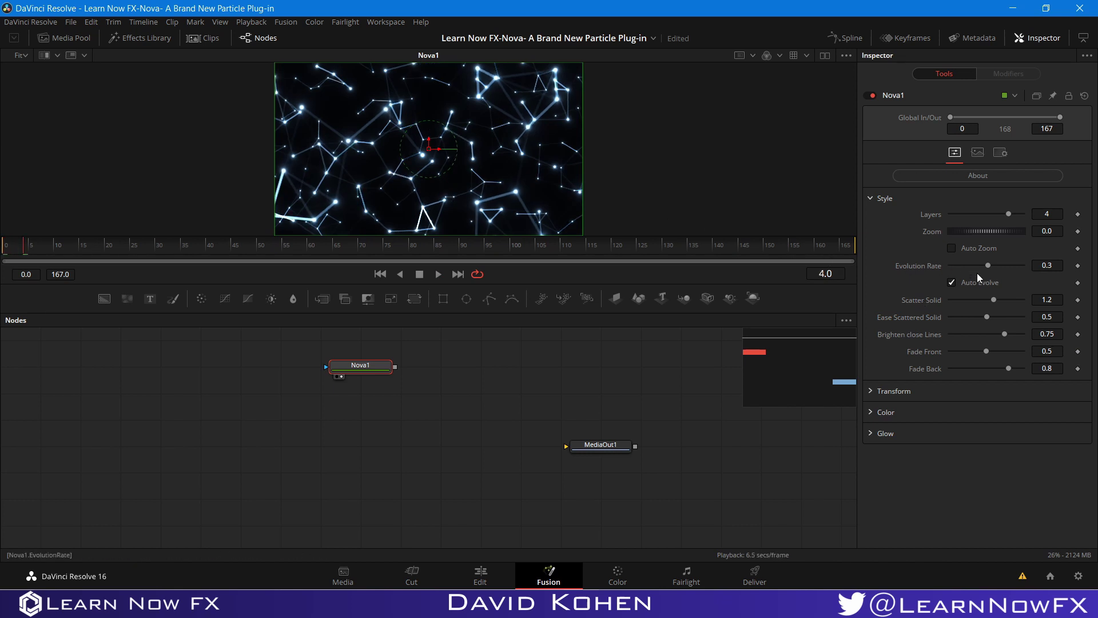
left_click_drag(992, 299, 1059, 304)
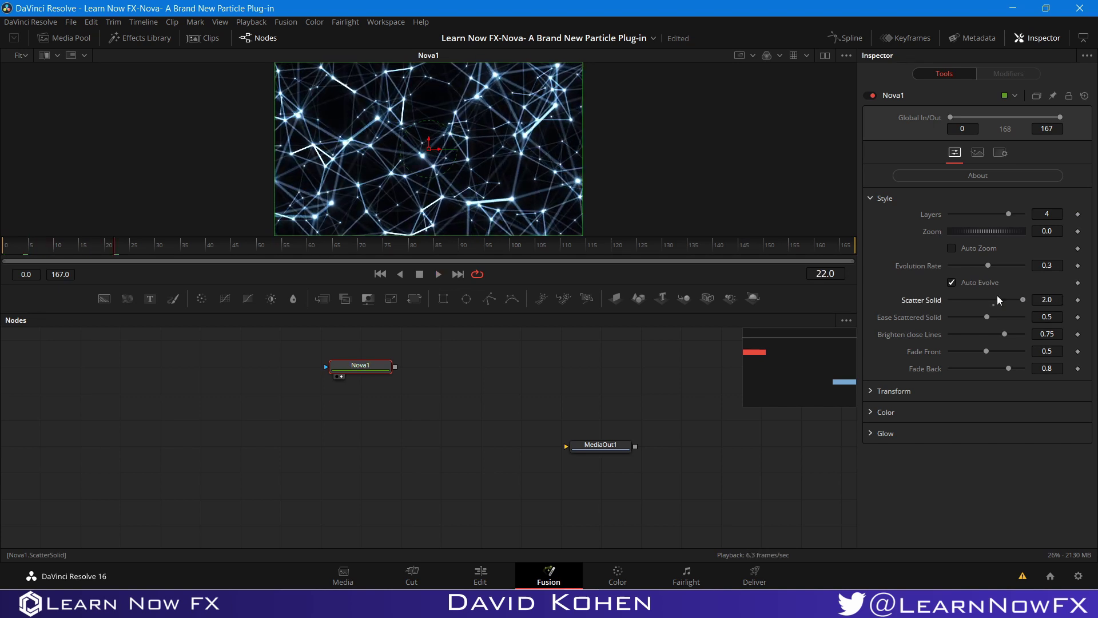
key("ctrl+z")
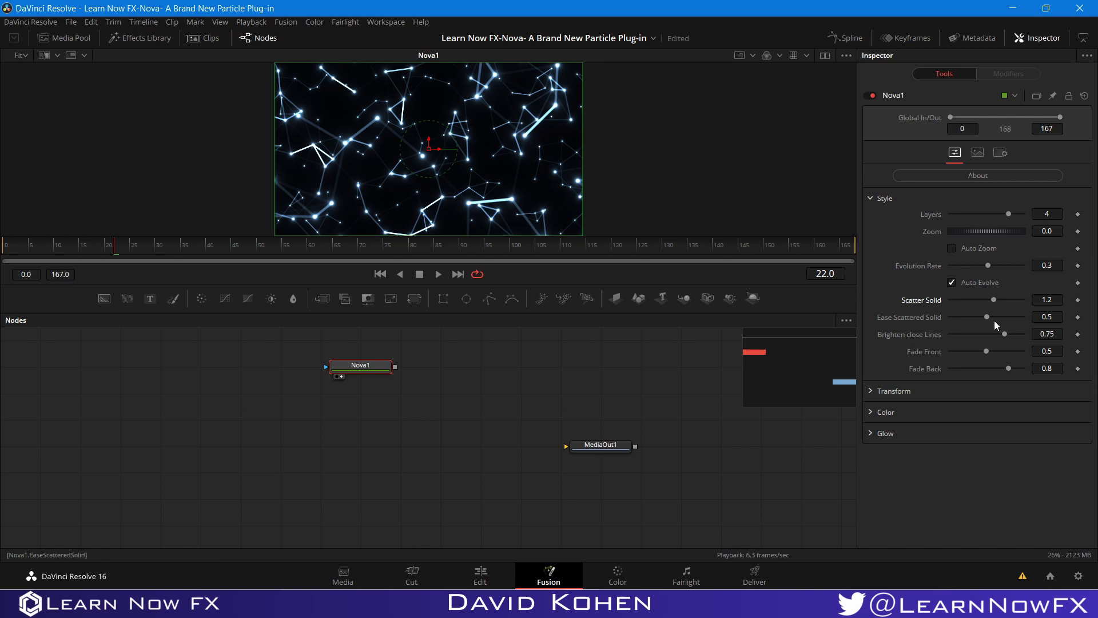
Preview Brighten close Lines at 0.0, then raise it to 1.0 and stop at frame 77
left_click_drag(1005, 334, 870, 341)
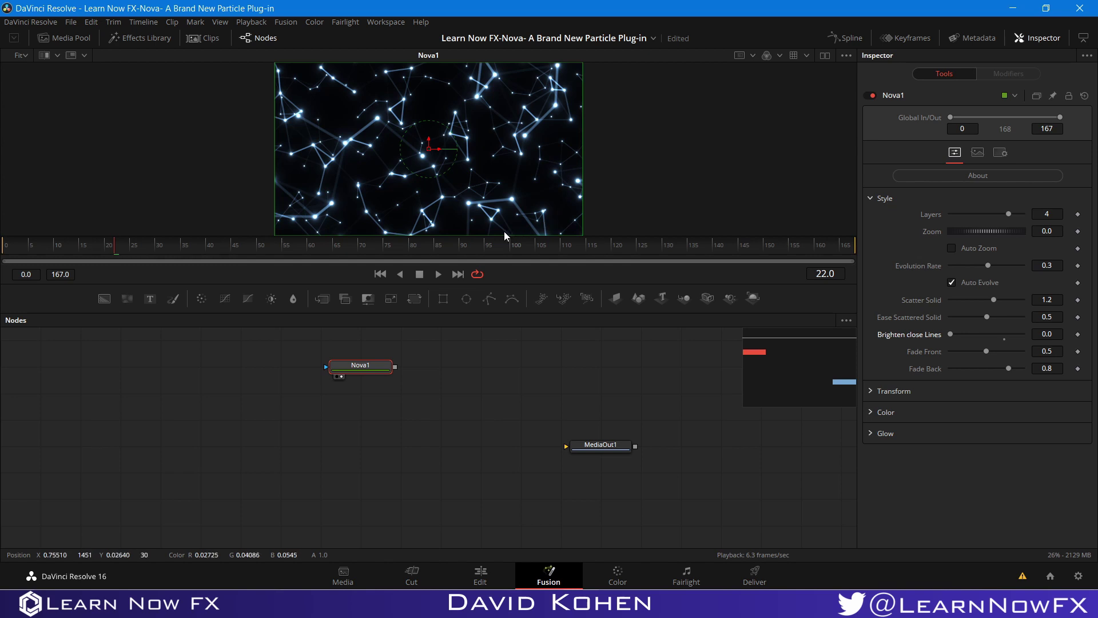
key("space")
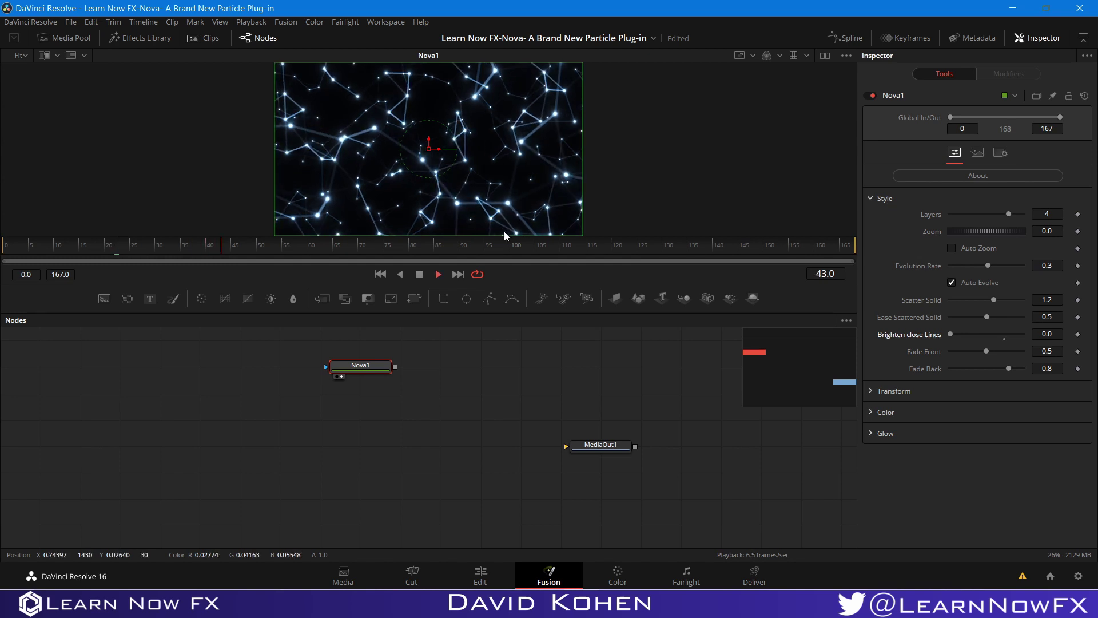
key("space")
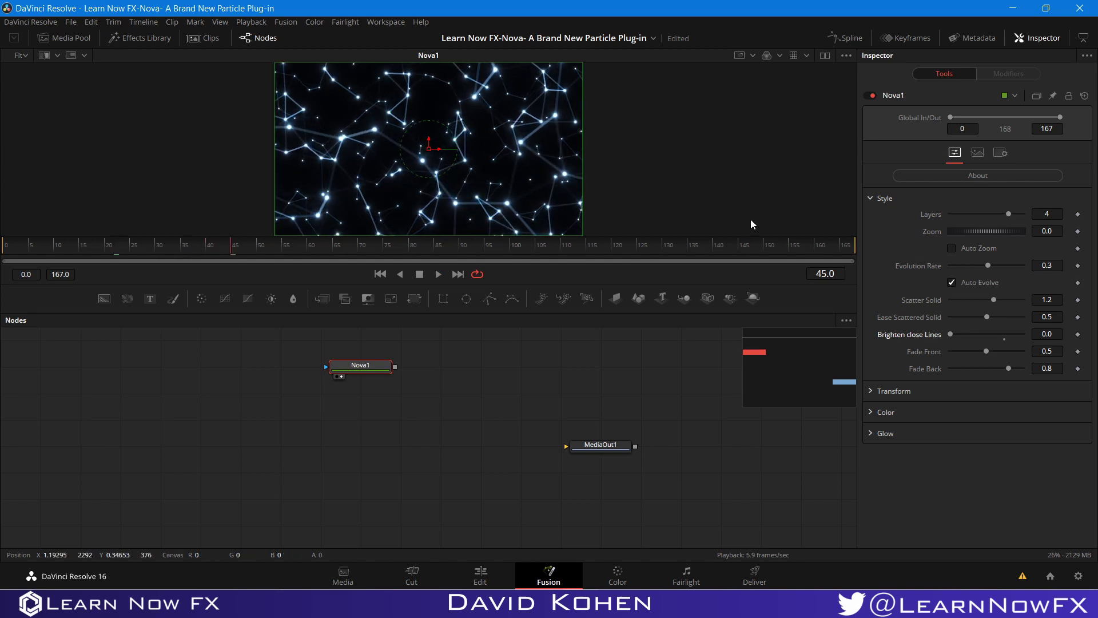
left_click_drag(949, 331, 1026, 321)
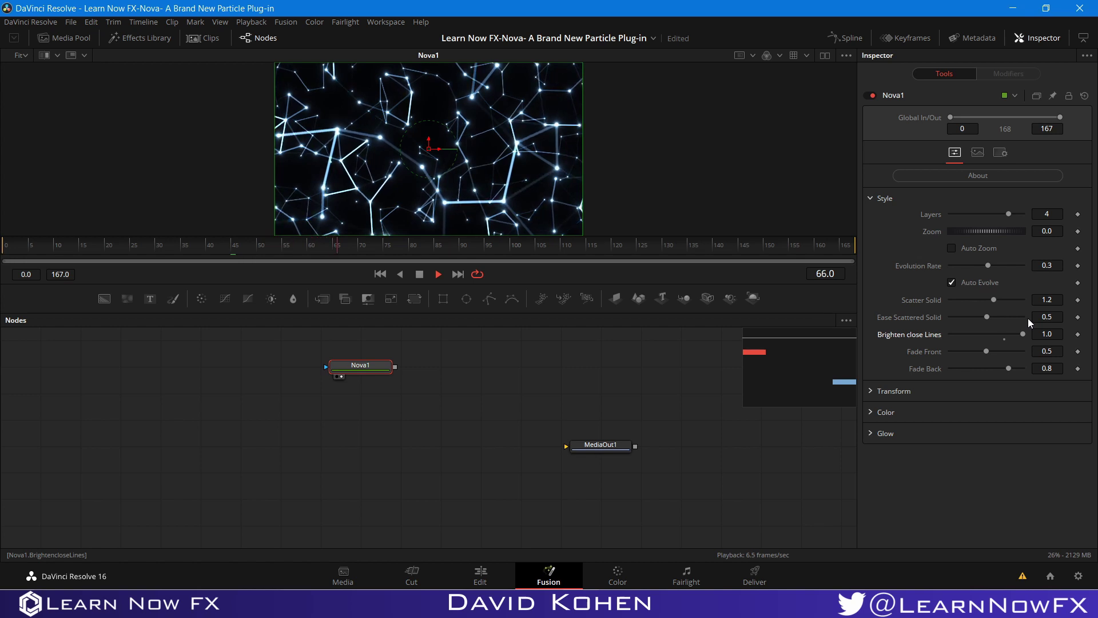
key("space")
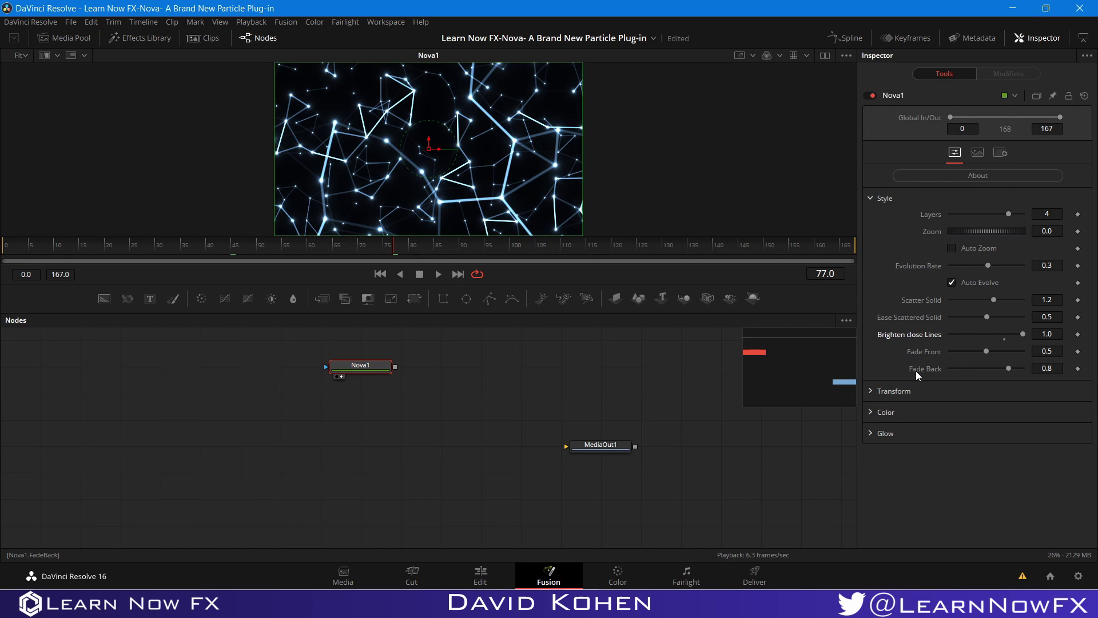
left_click(465, 369)
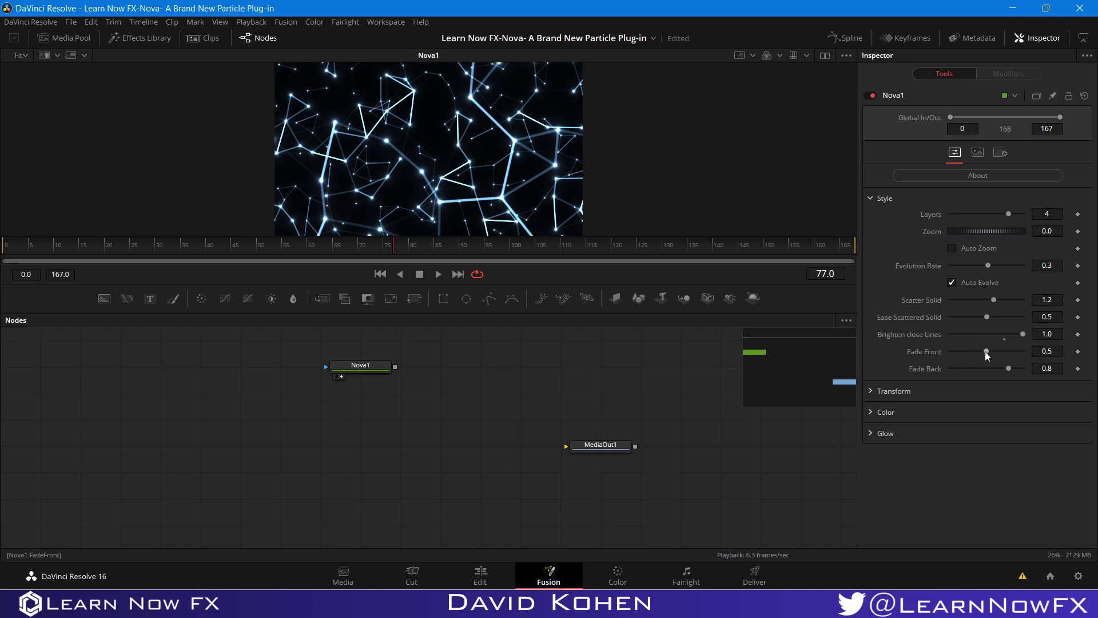
left_click_drag(985, 351, 883, 351)
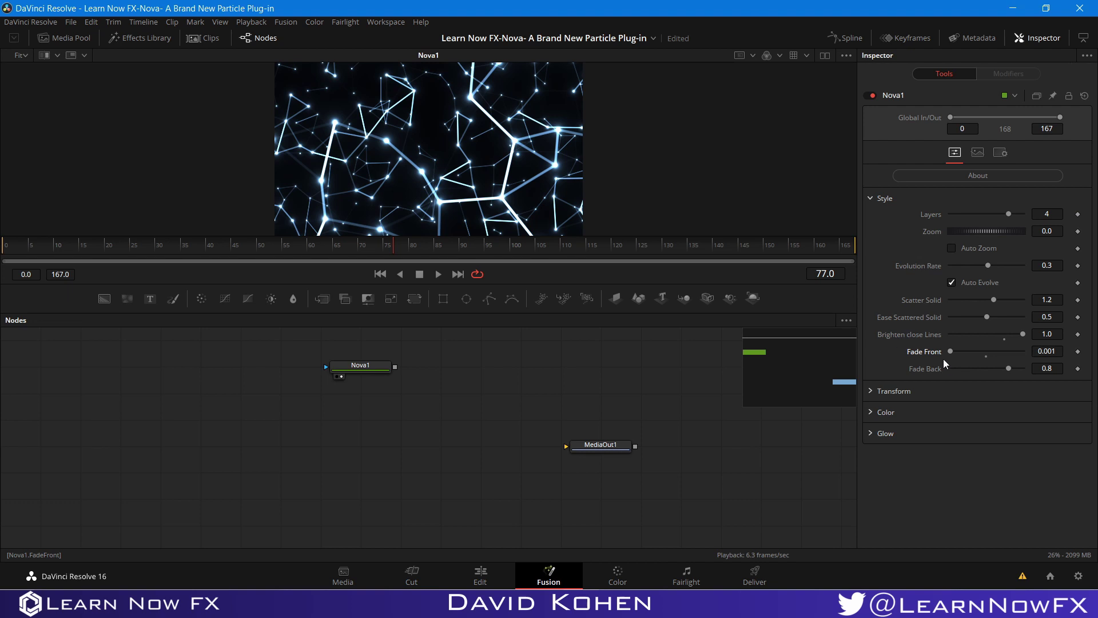
left_click_drag(949, 349, 1061, 337)
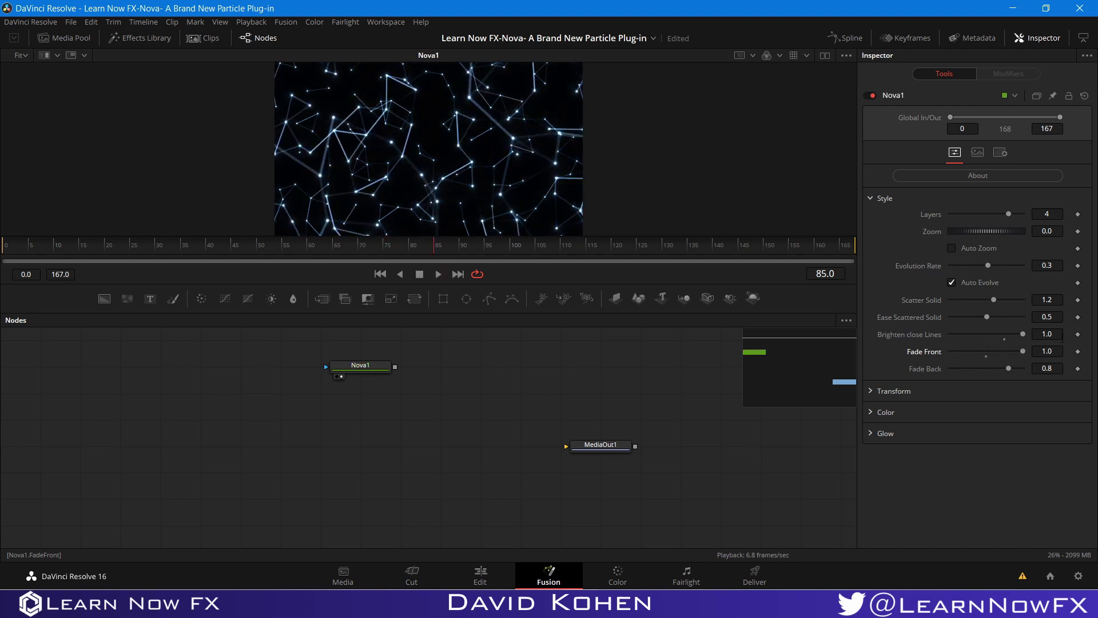
double_click(936, 352)
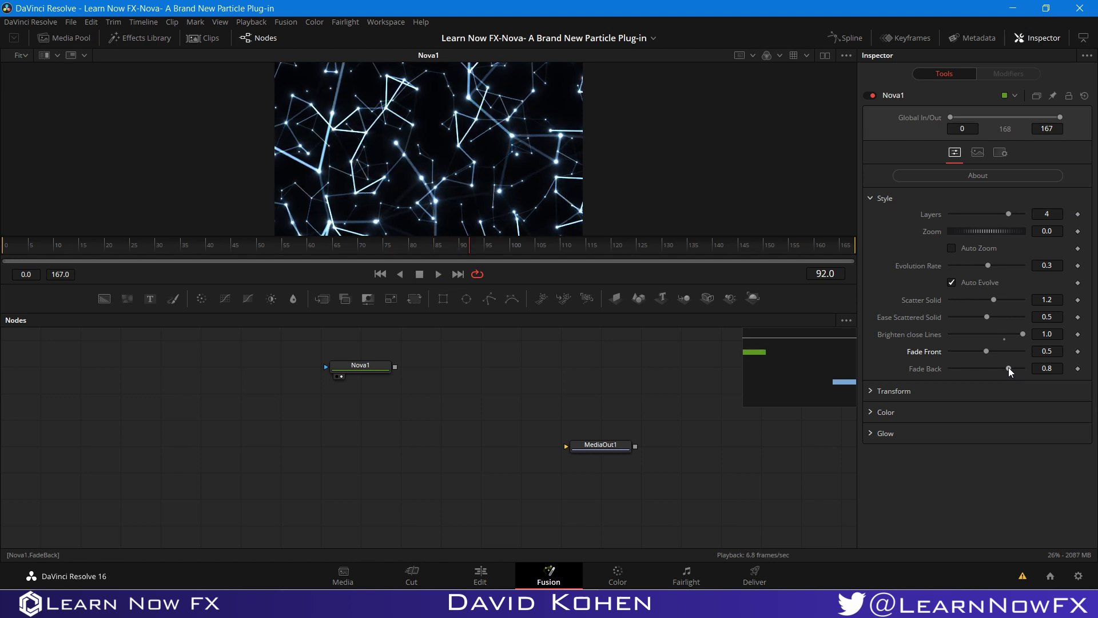
Enable Auto Zoom, preview Fade Back at 0.0, then return Fade Back to 0.8
left_click(951, 249)
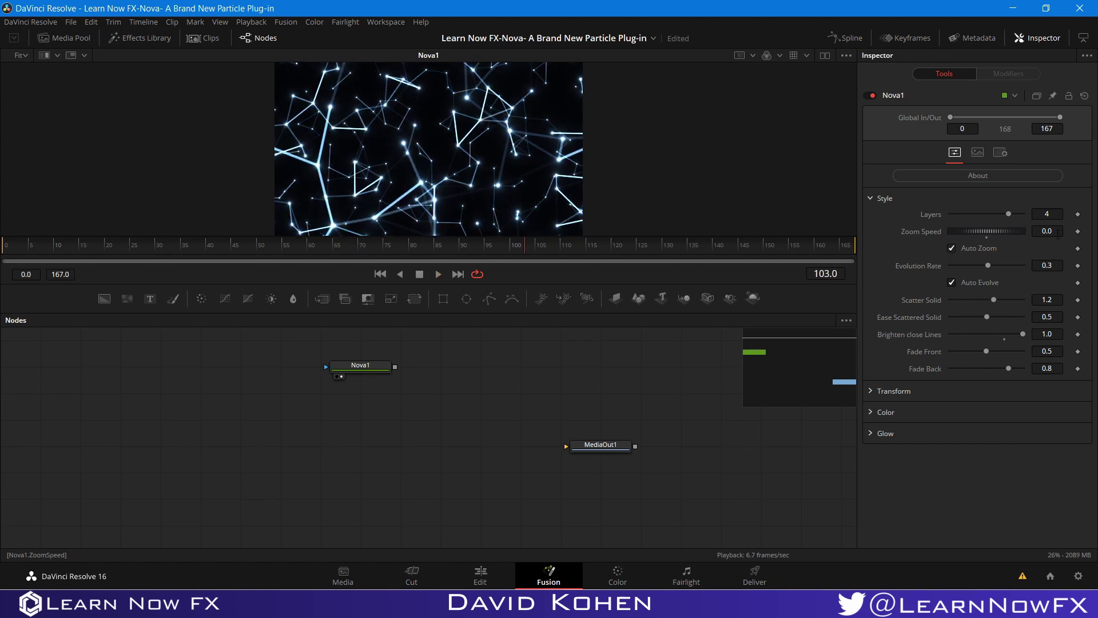
scroll(902, 231, "up", 1)
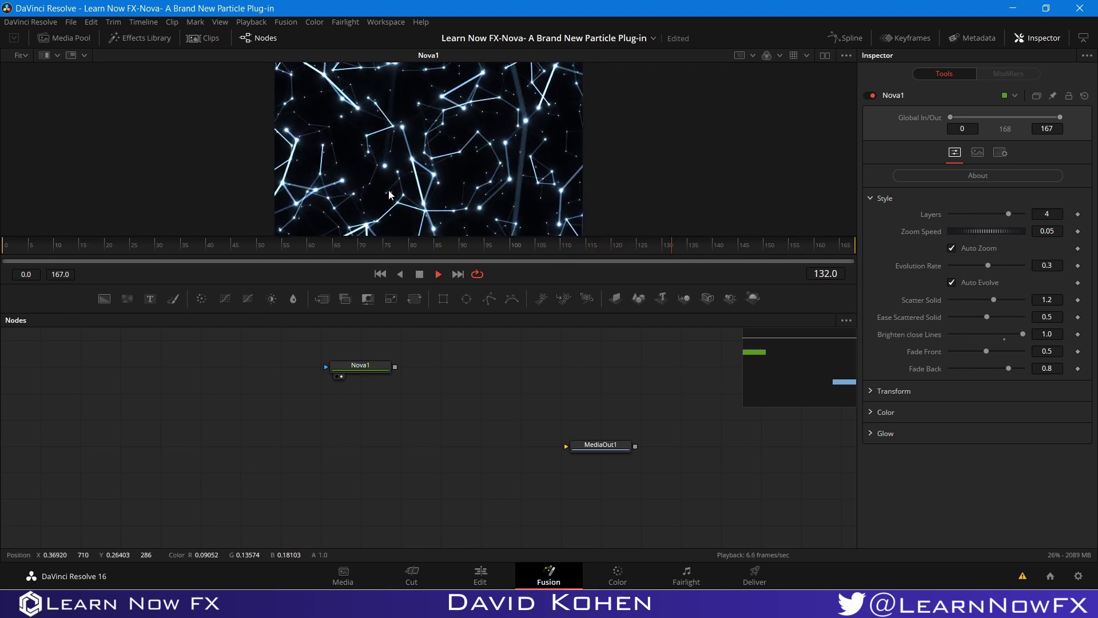
key("space")
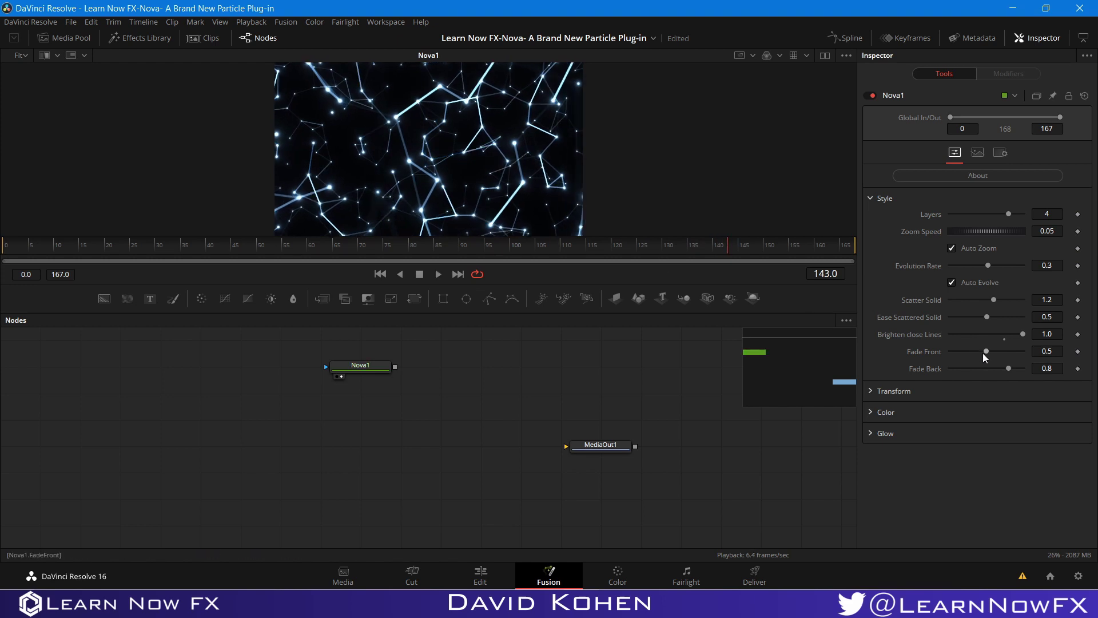
left_click_drag(1004, 368, 828, 377)
key("space")
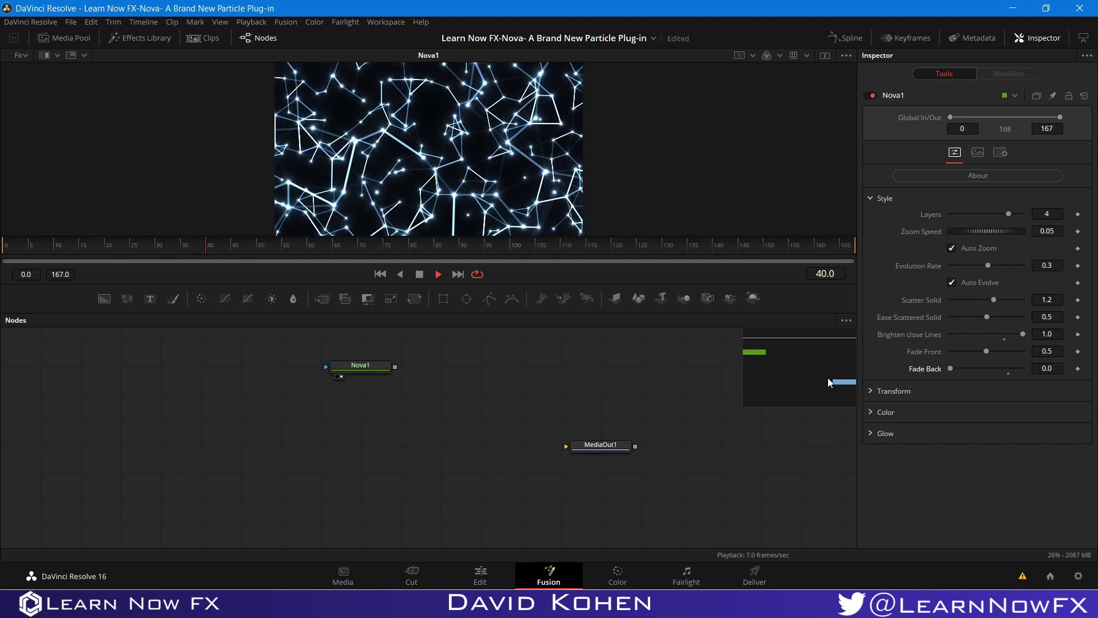
key("space")
left_click_drag(949, 368, 1008, 368)
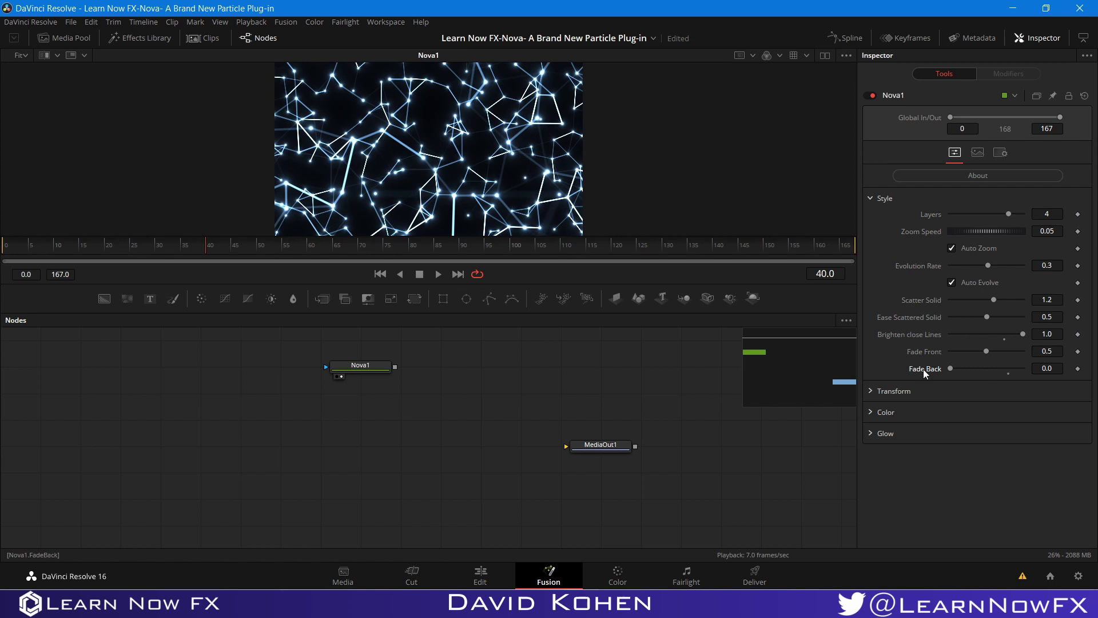
Open Nova1's Transform settings, test Center and Scale, then revert to Center 0.5/0.5 and Scale 1.0
left_click(870, 198)
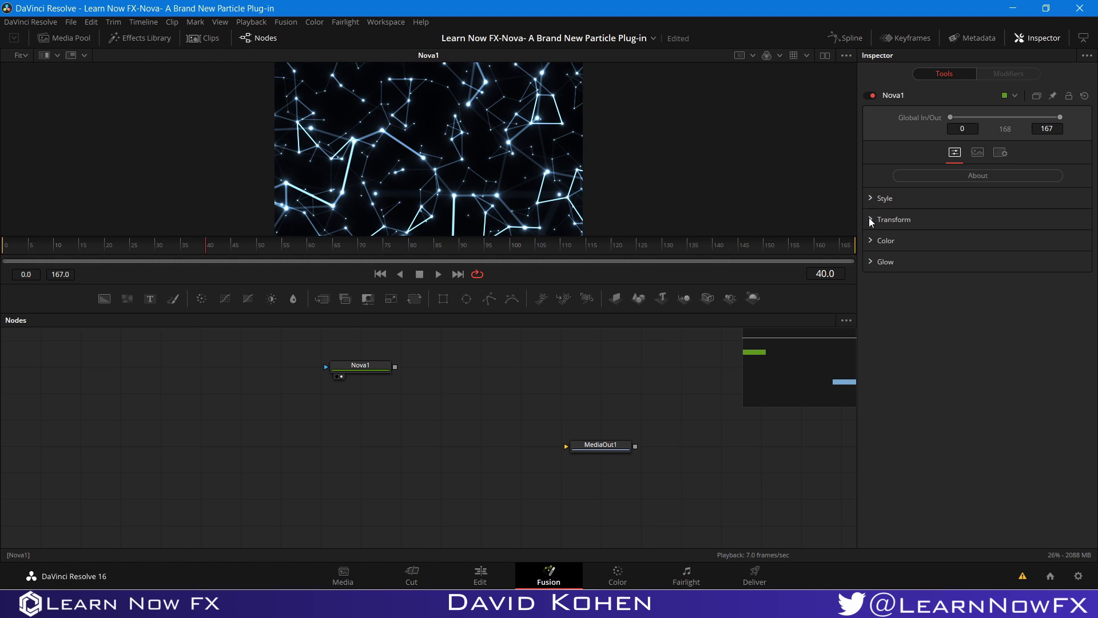
left_click(870, 219)
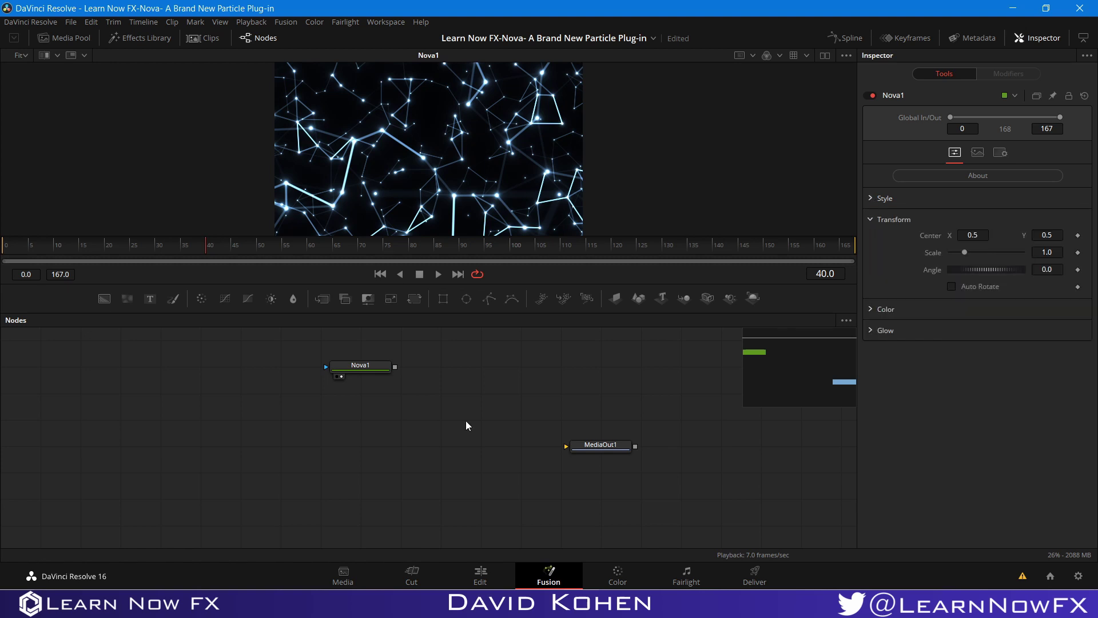
left_click(362, 366)
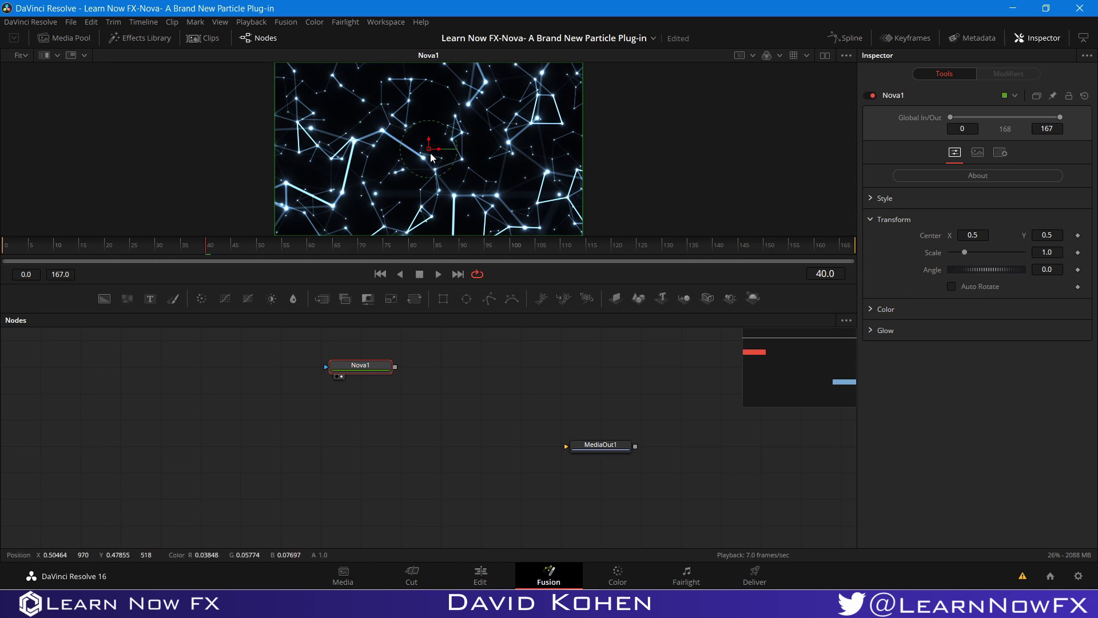
left_click_drag(431, 150, 448, 136)
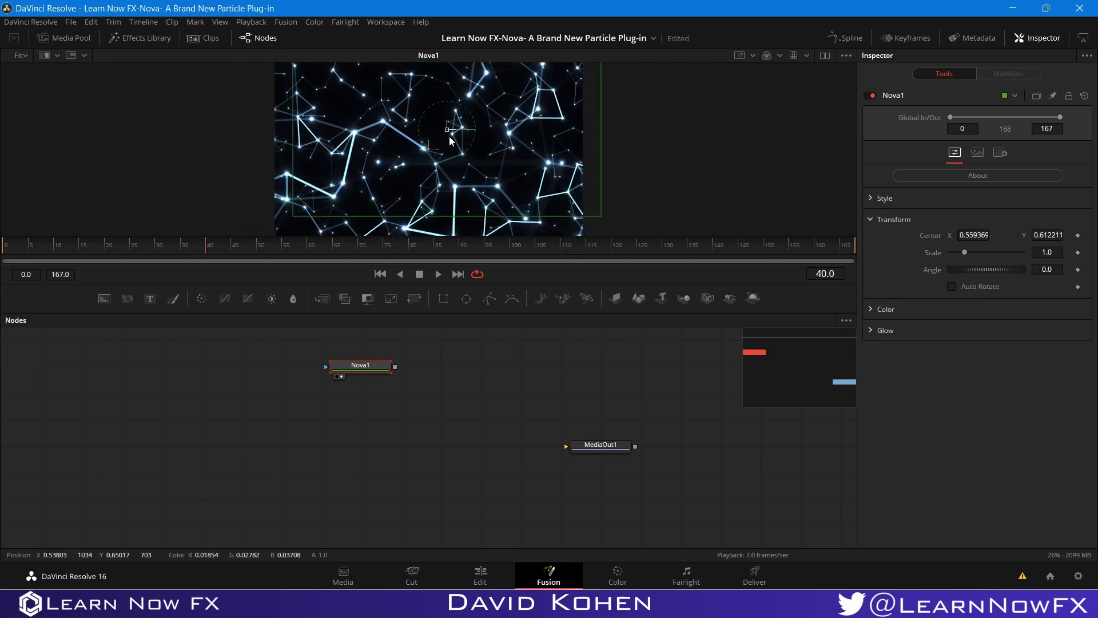
key("ctrl+z")
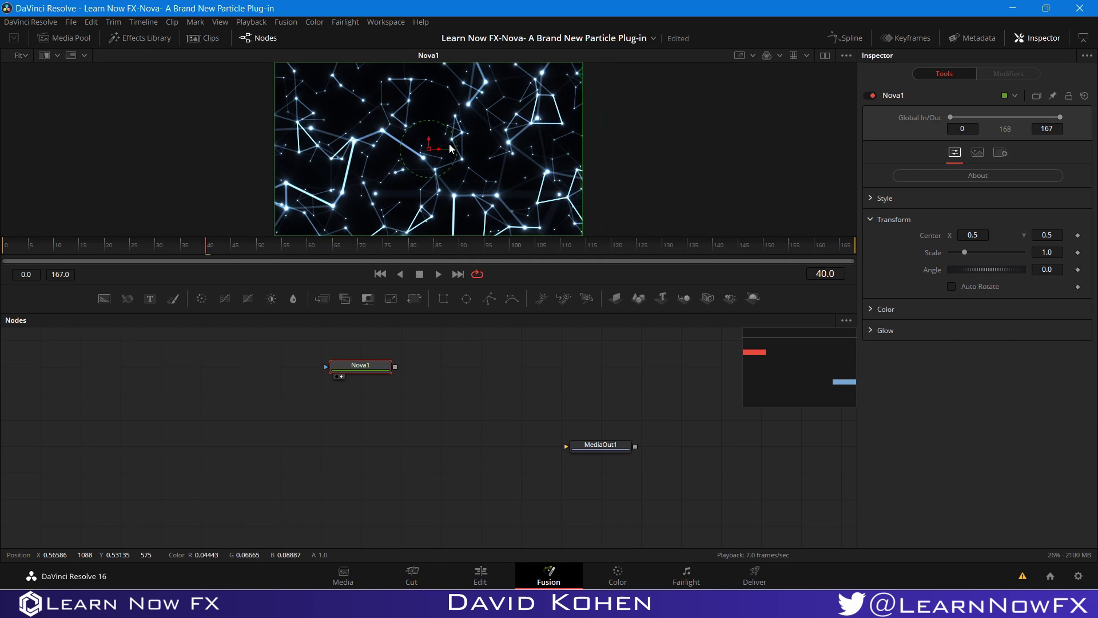
mouse_move(965, 252)
left_mouse_down()
mouse_move(976, 253)
mouse_move(952, 252)
left_mouse_up()
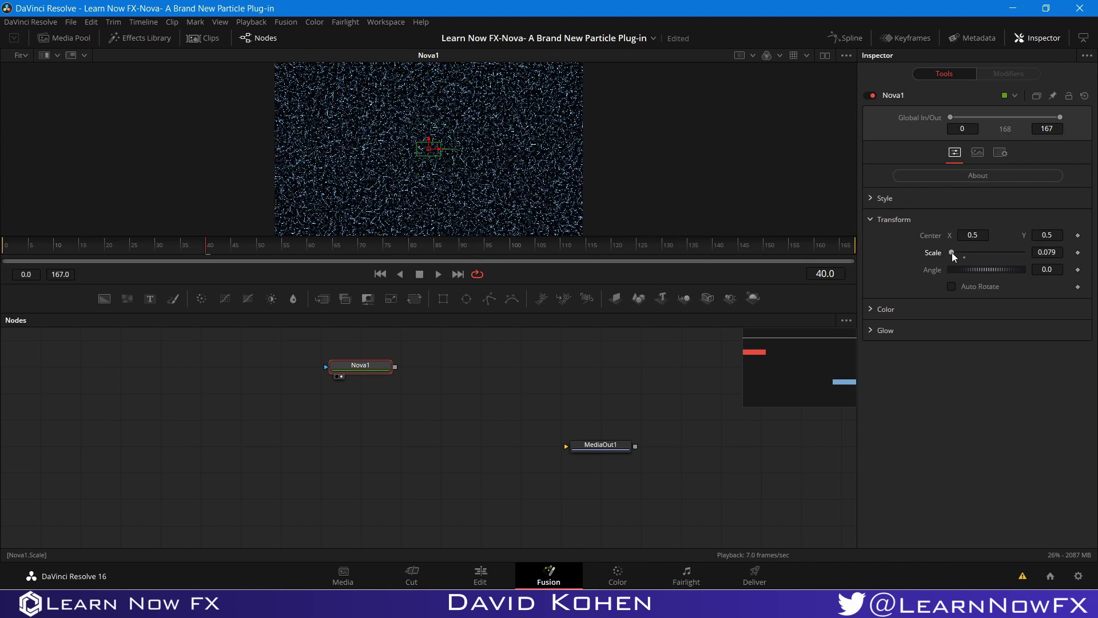
double_click(933, 253)
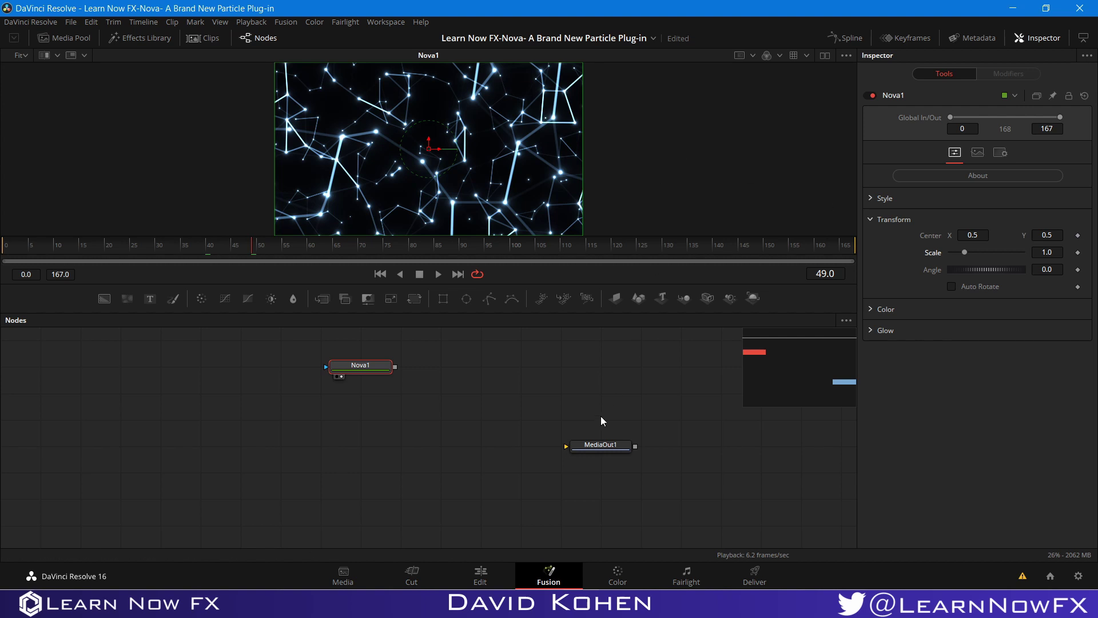
left_click(574, 349)
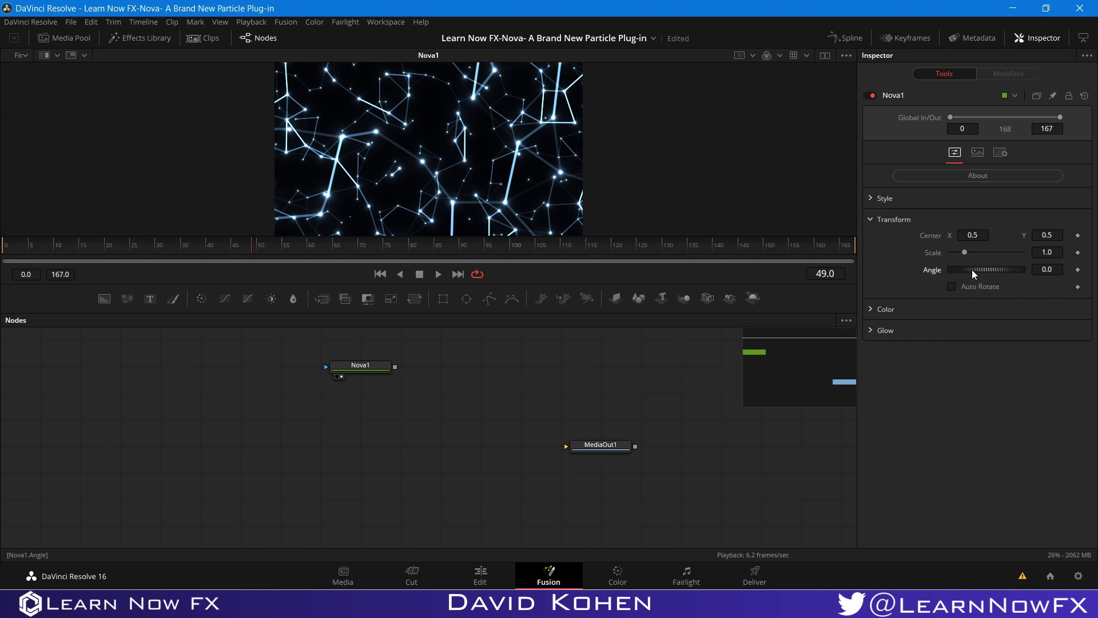
Nudge the Nova Angle, reset it to 0.0, enable Auto Rotate, and play from frame 0
left_click_drag(972, 270, 768, 305)
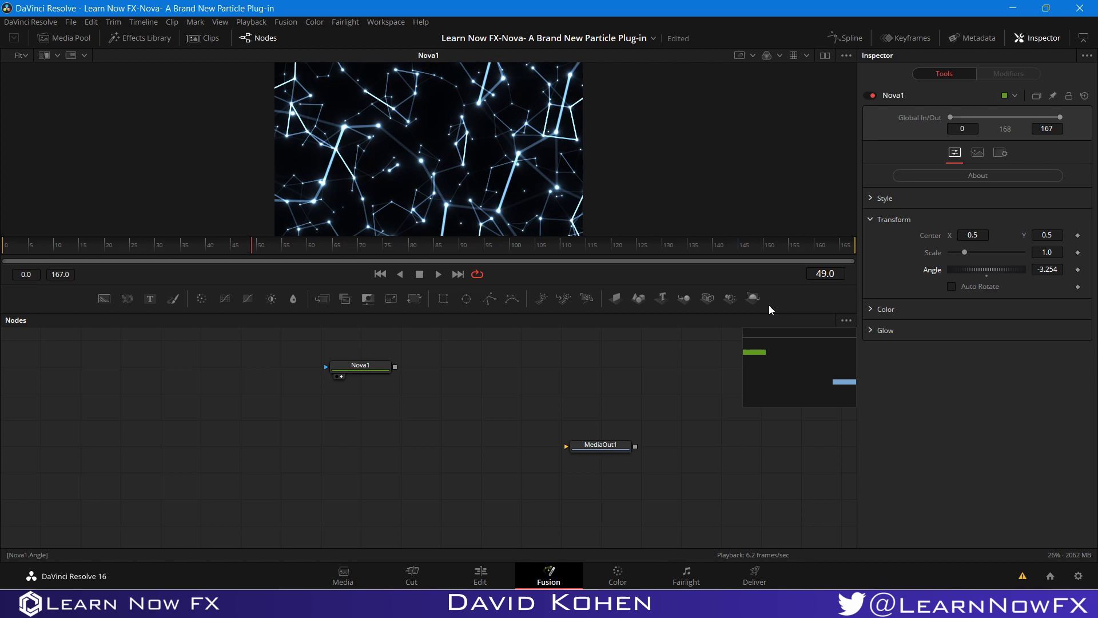
double_click(930, 272)
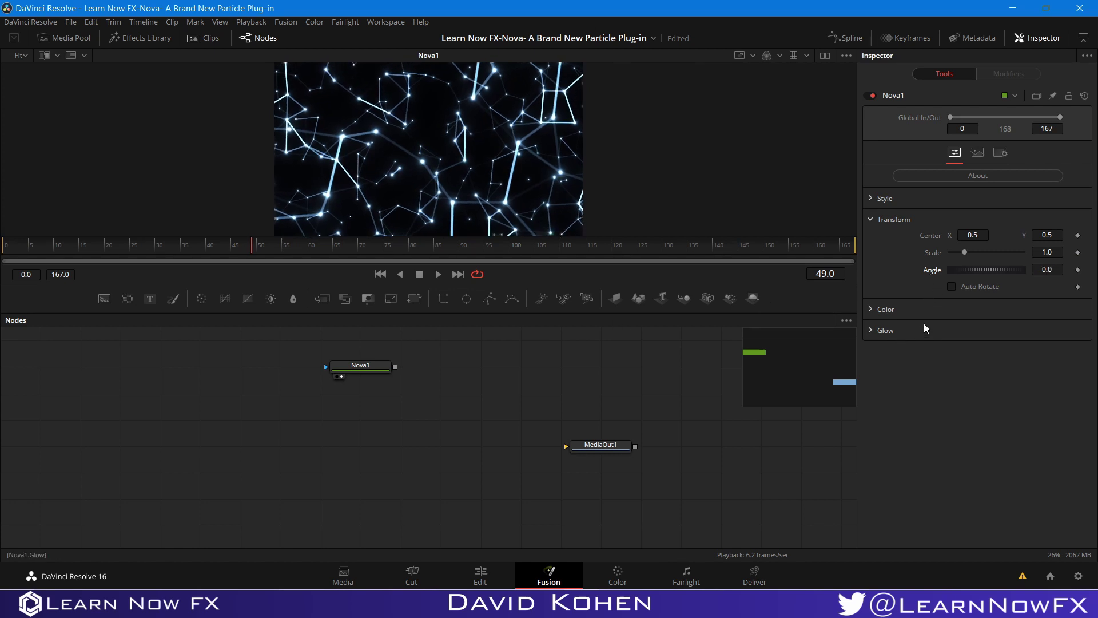
left_click(950, 288)
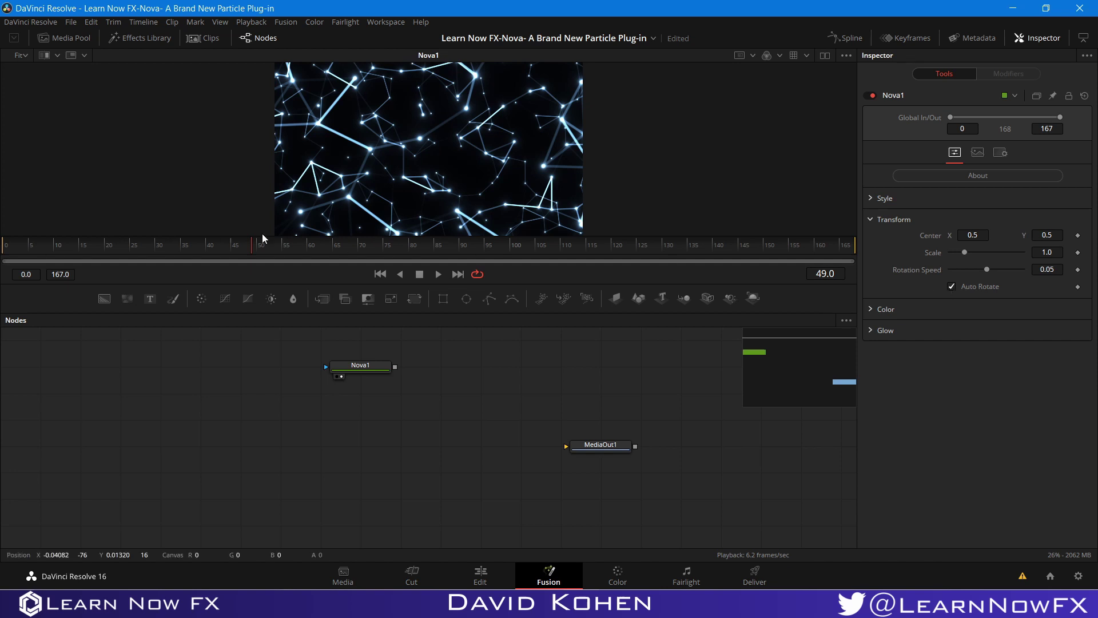
left_click(3, 246)
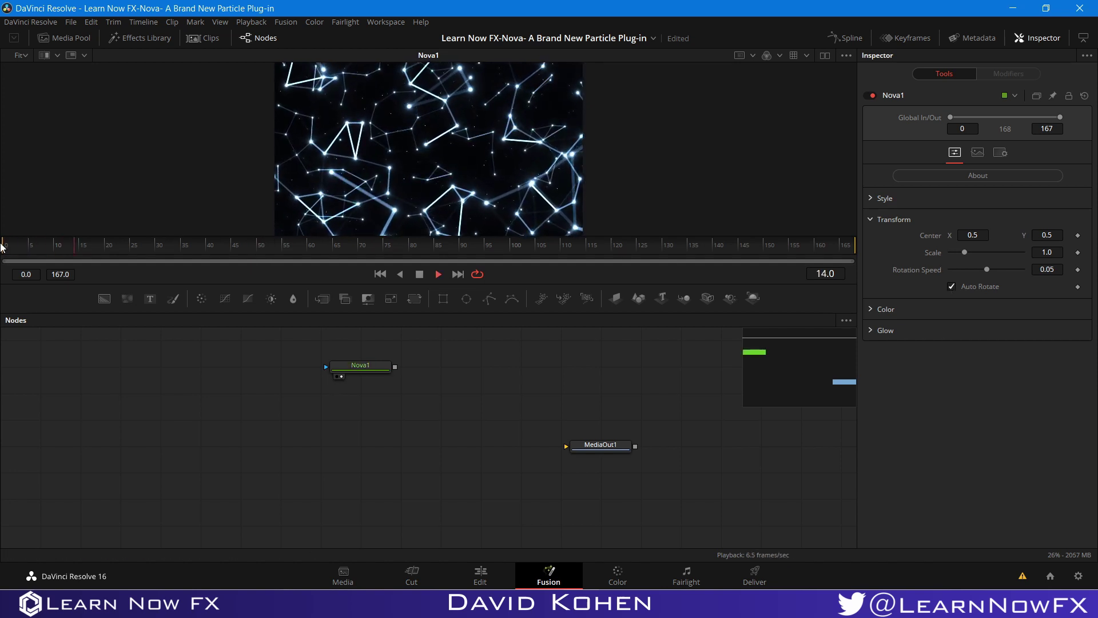
key("space")
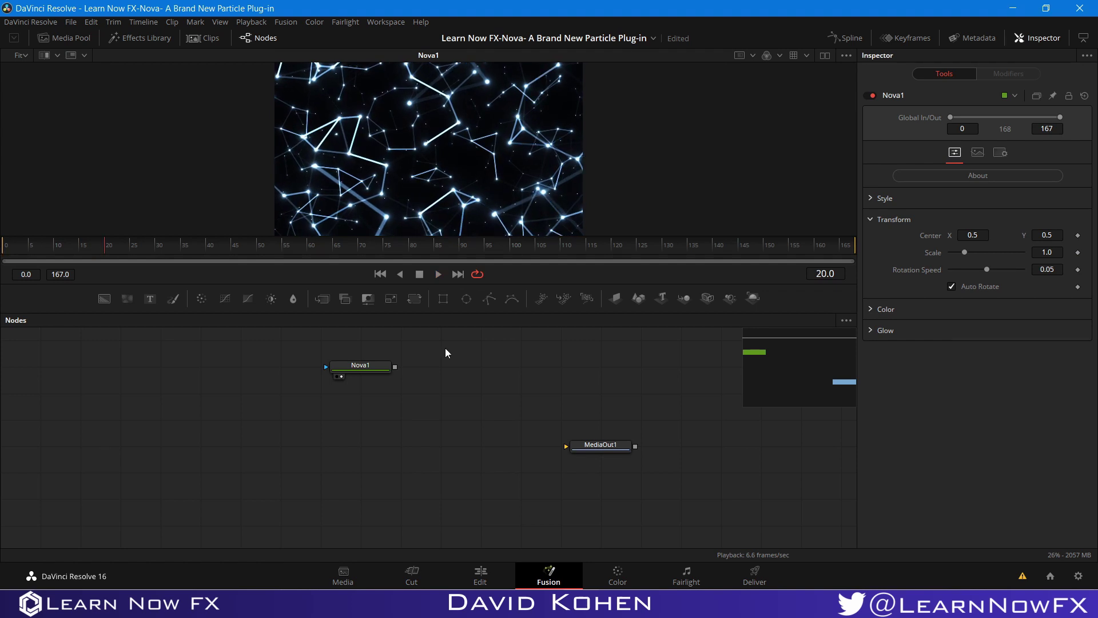
Reverse the Rotation Speed to -0.05 and preview the reversed rotation
left_click(1040, 272)
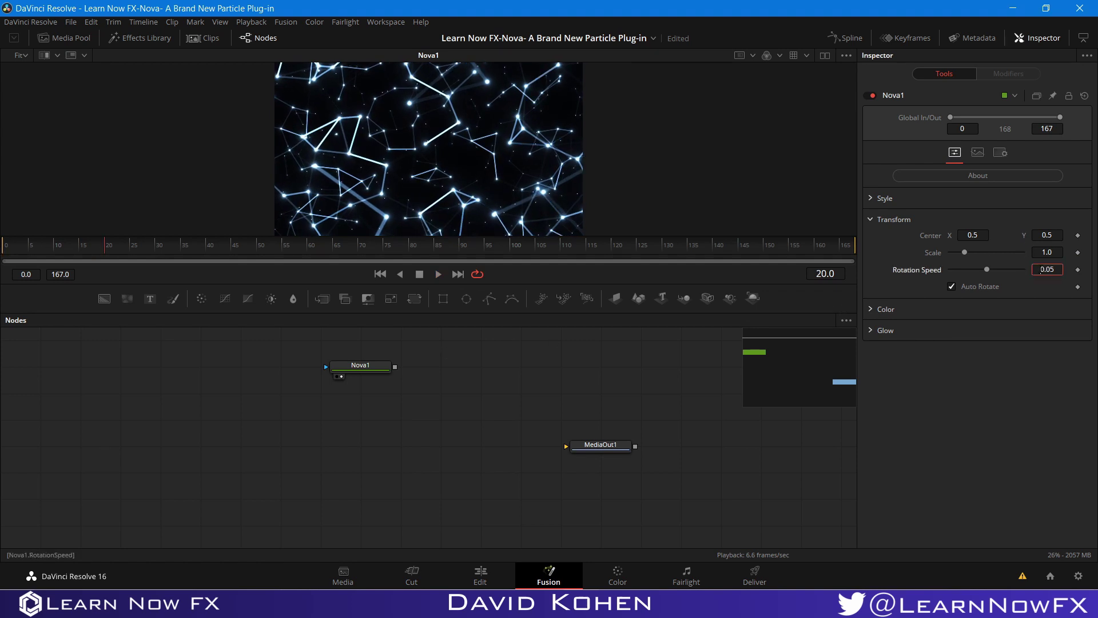
type("-")
key("Return")
key("space")
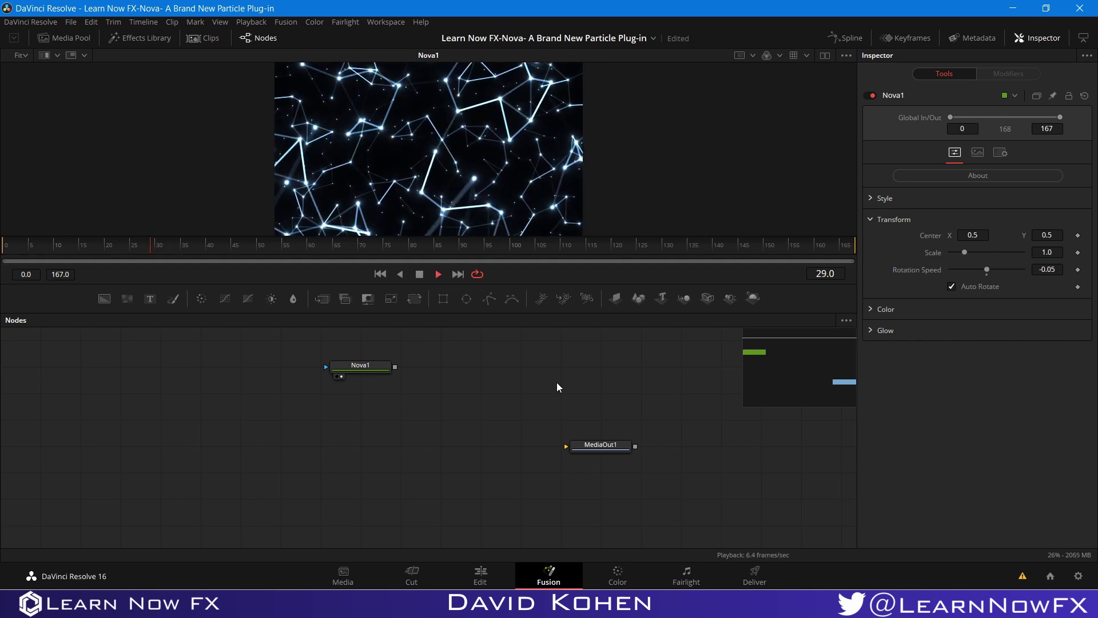
key("space")
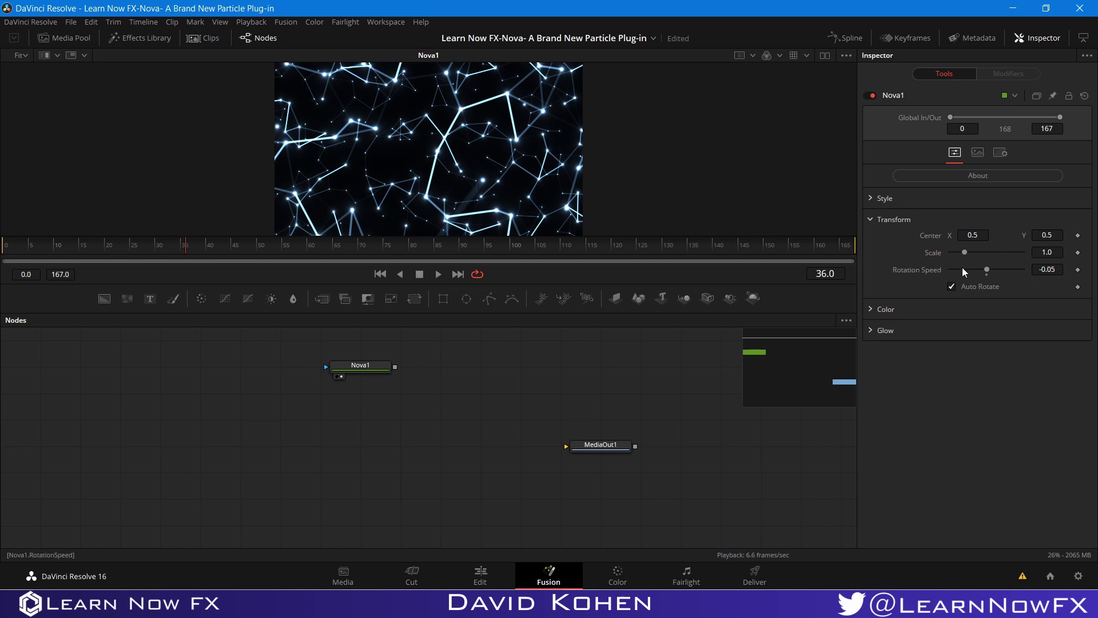
Preview Rotation Speed -1.2, then reset it, turn Auto Rotate off, and collapse Transform
left_click_drag(985, 267, 980, 266)
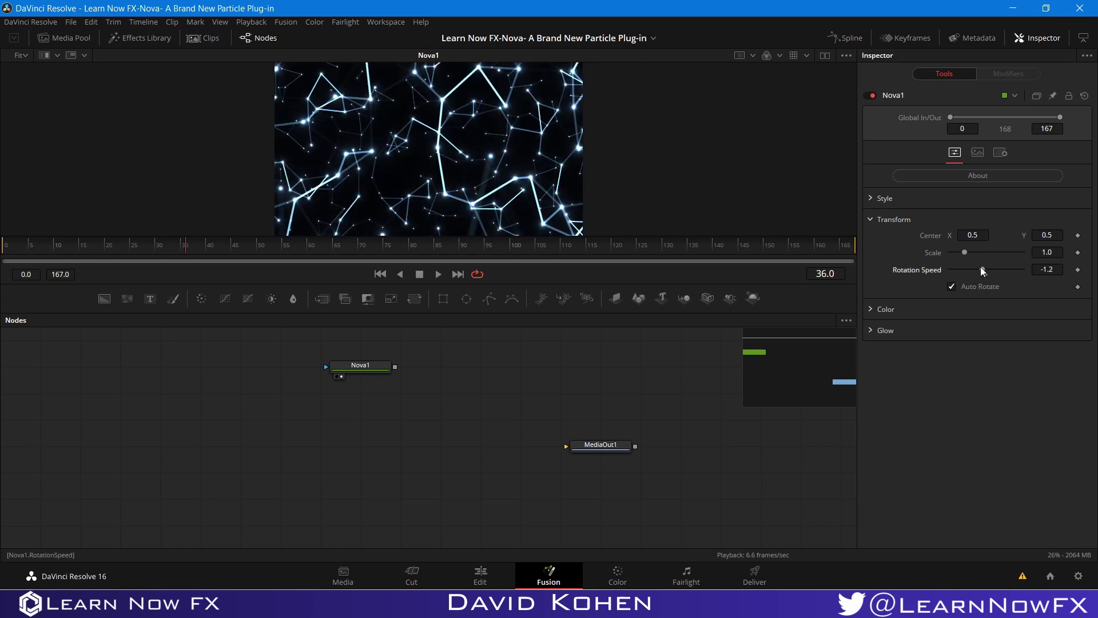
key("space")
key("space")
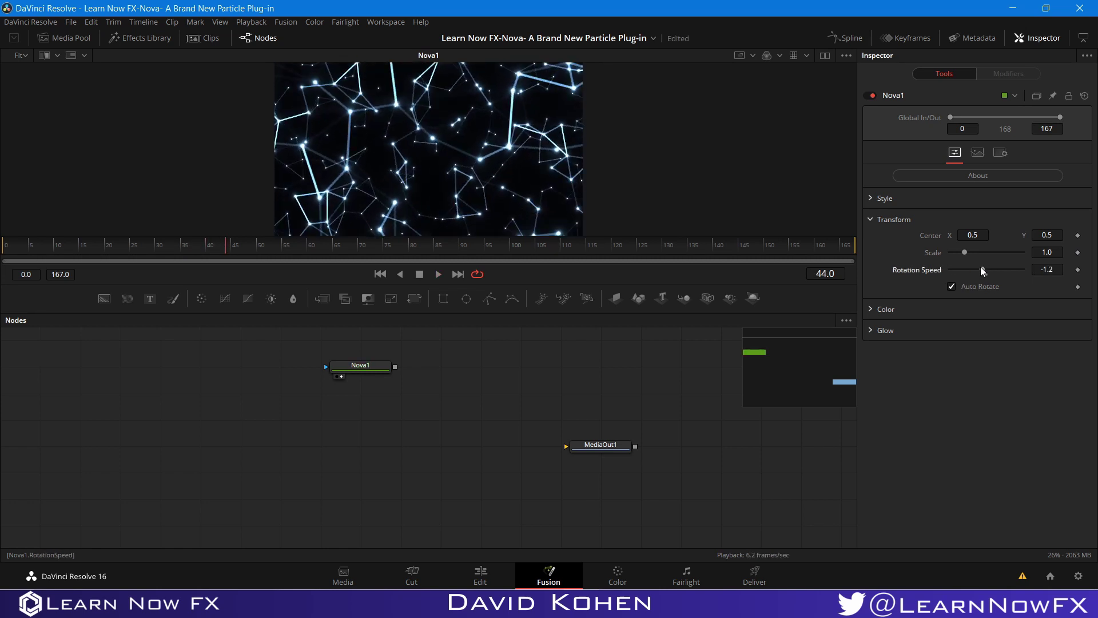
double_click(912, 268)
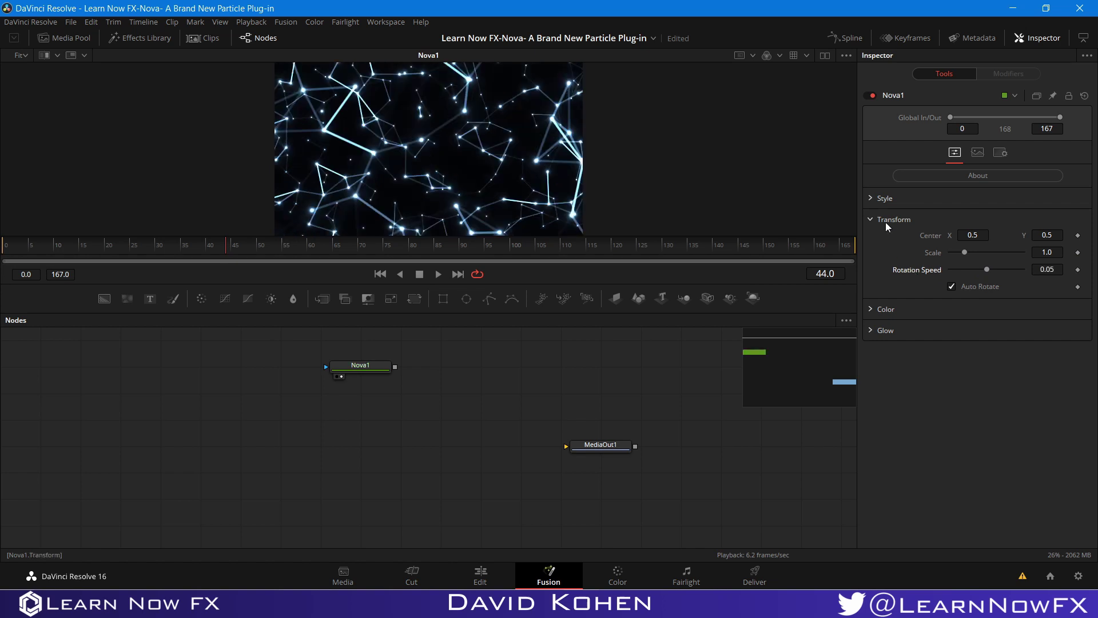
left_click(951, 286)
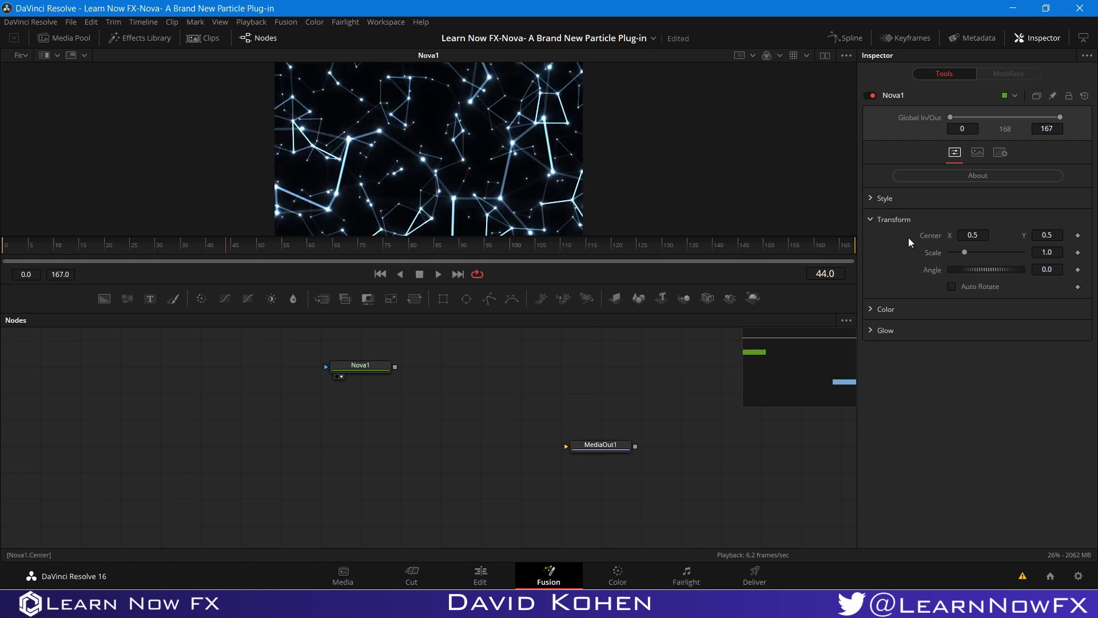
left_click(870, 219)
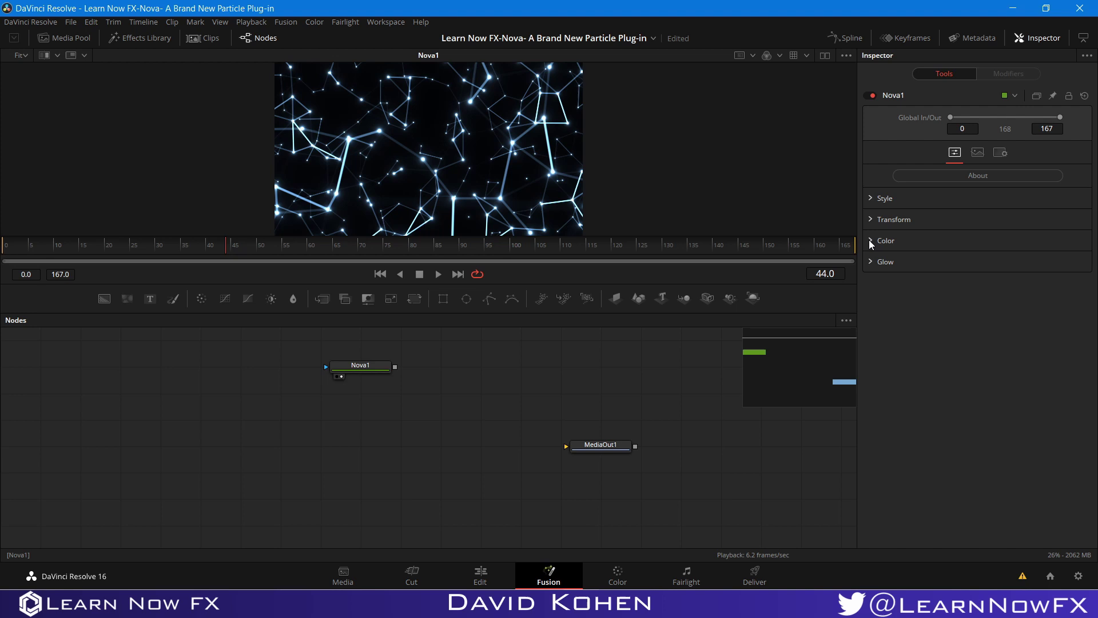
Expand Color and try red and magenta hues before settling on green (Hue 0.32)
left_click(870, 241)
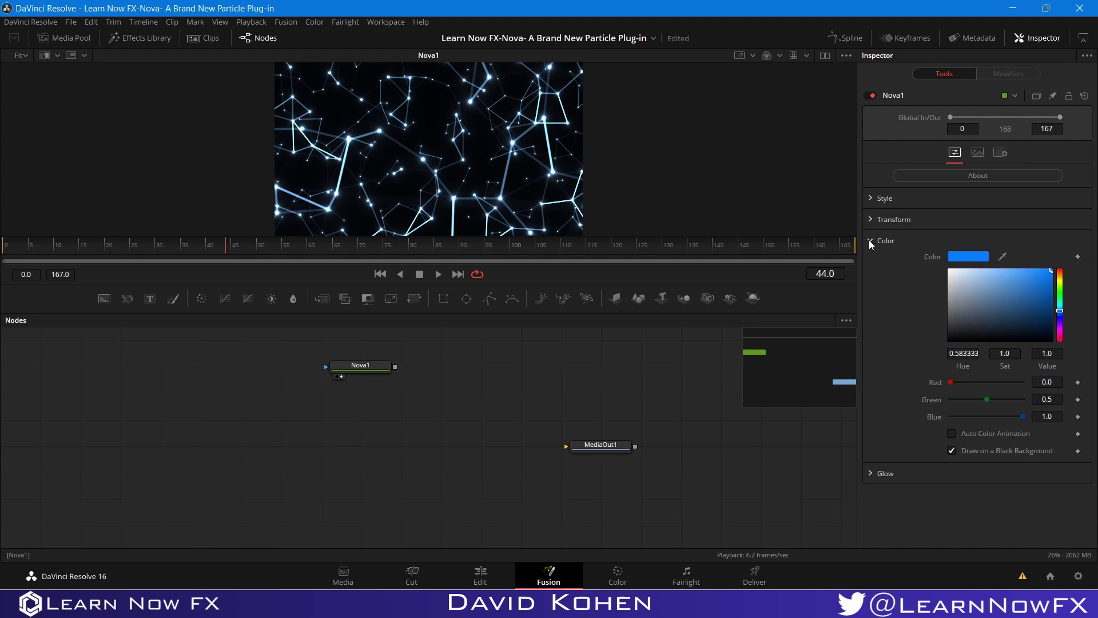
left_click(1059, 275)
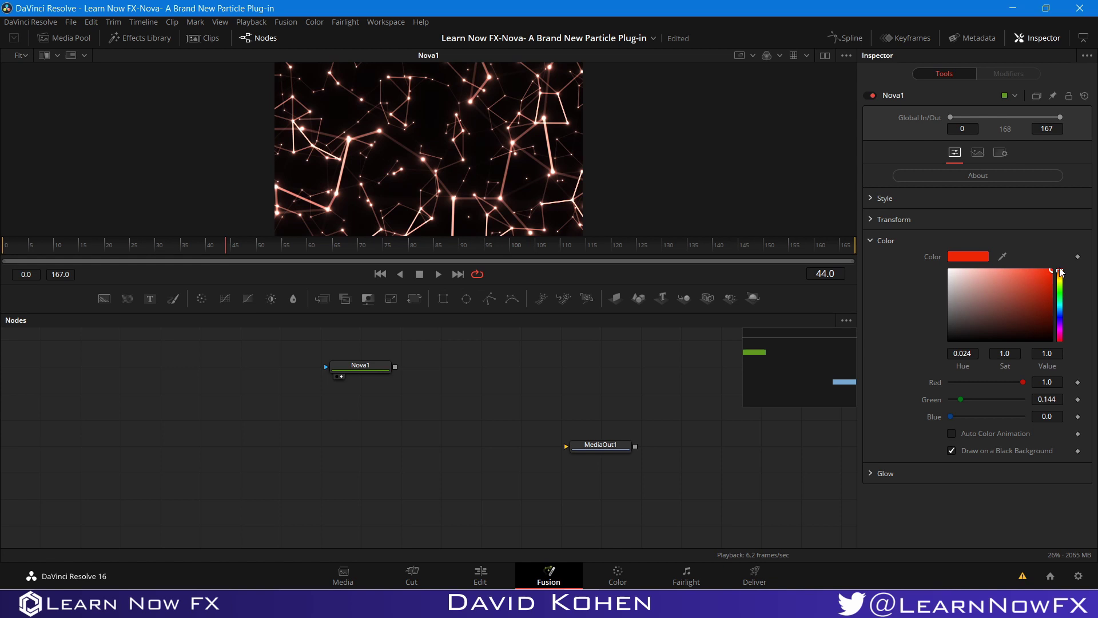
left_click(1060, 327)
left_click(1060, 341)
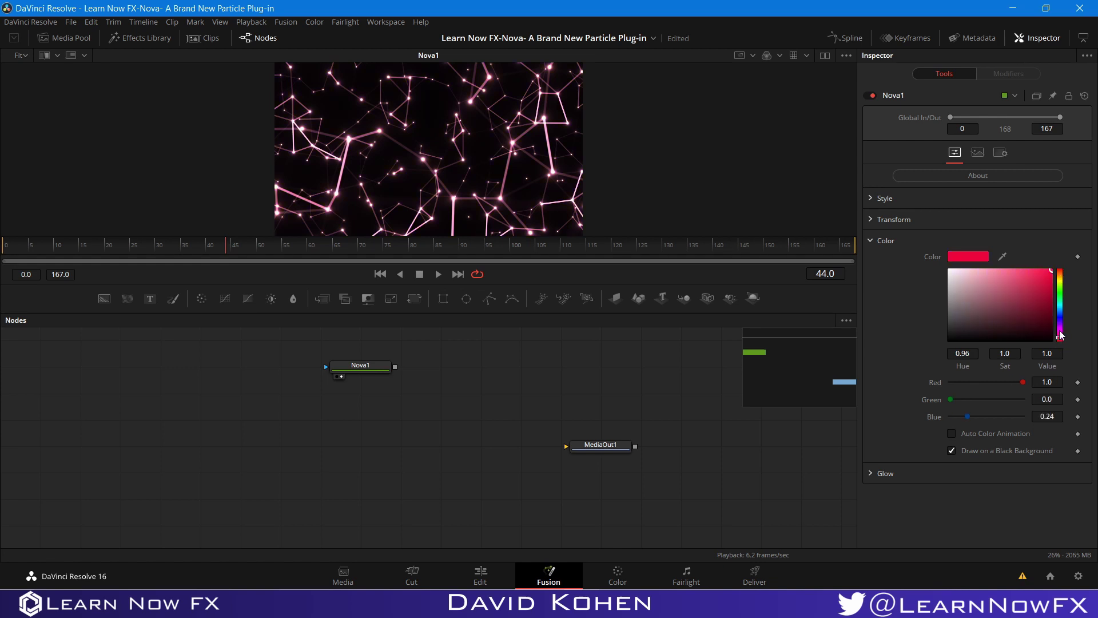
left_click(1060, 292)
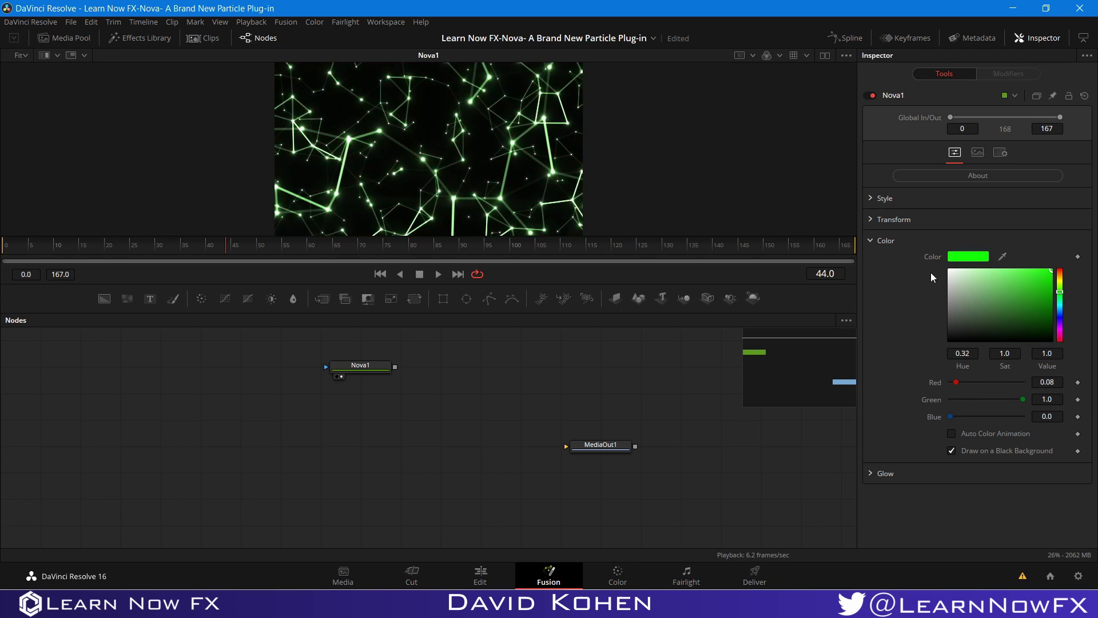
Turn on Auto Color Animation and play the colour cycling from frame 0
left_click(951, 435)
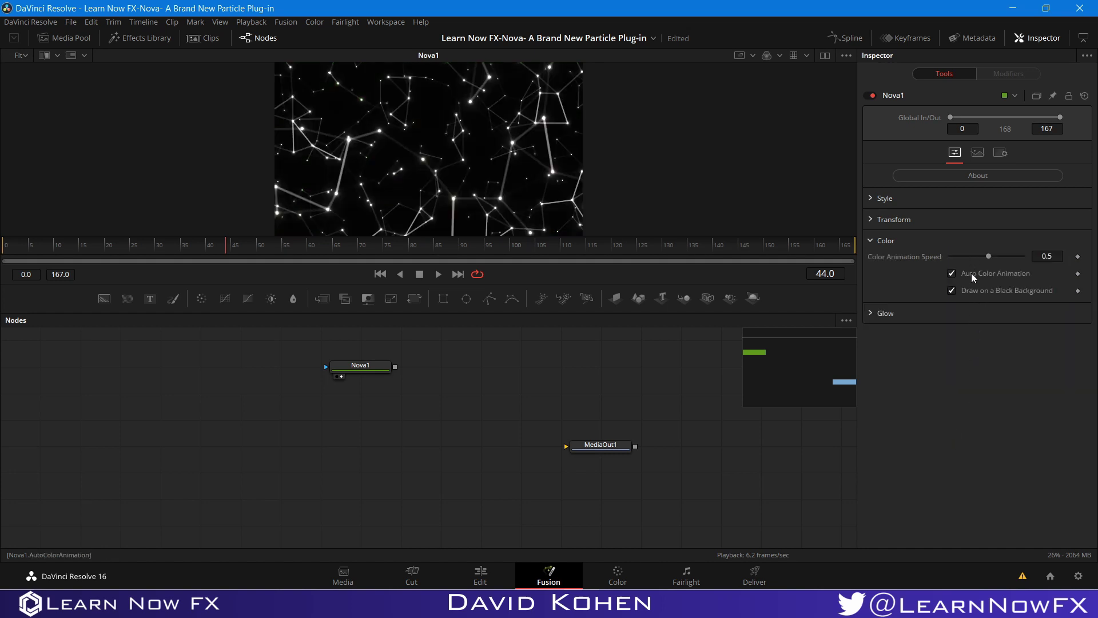
left_click_drag(290, 239, 3, 232)
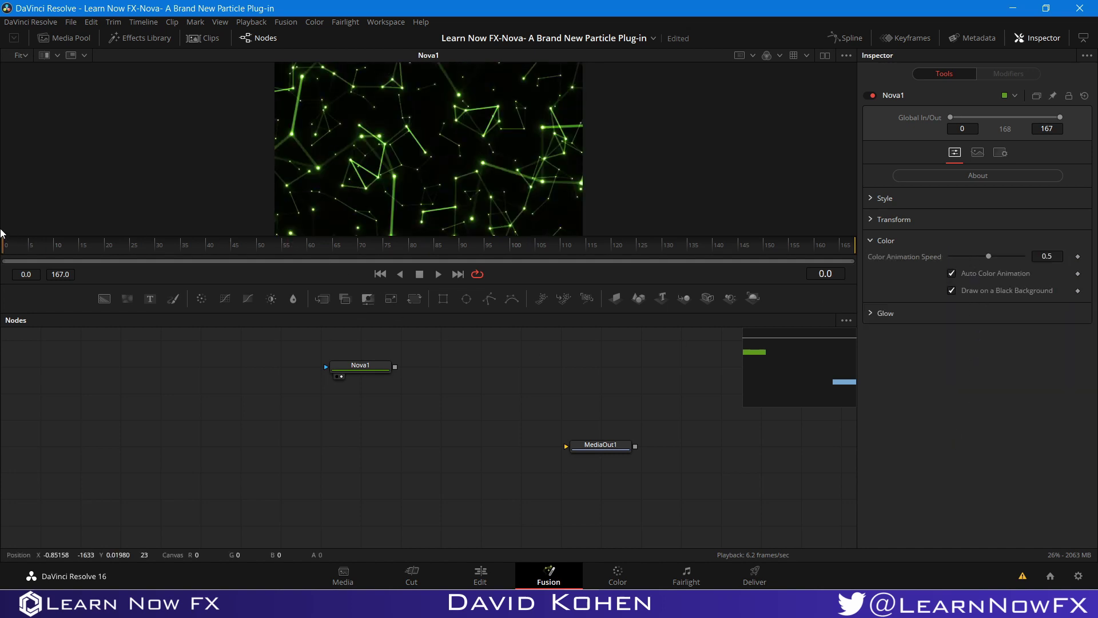
key("space")
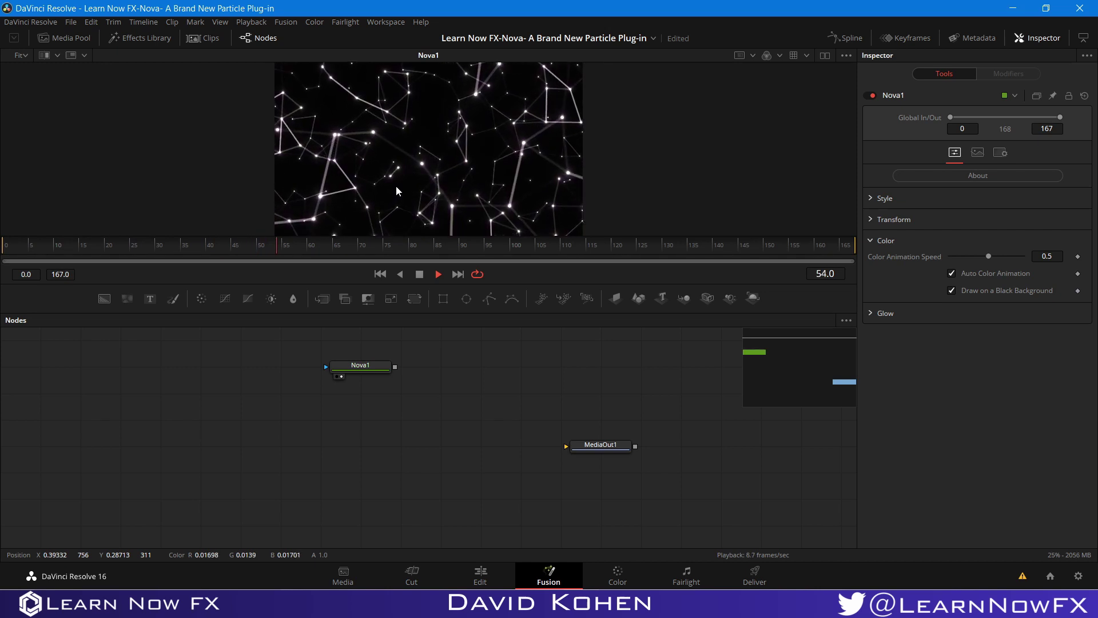
key("space")
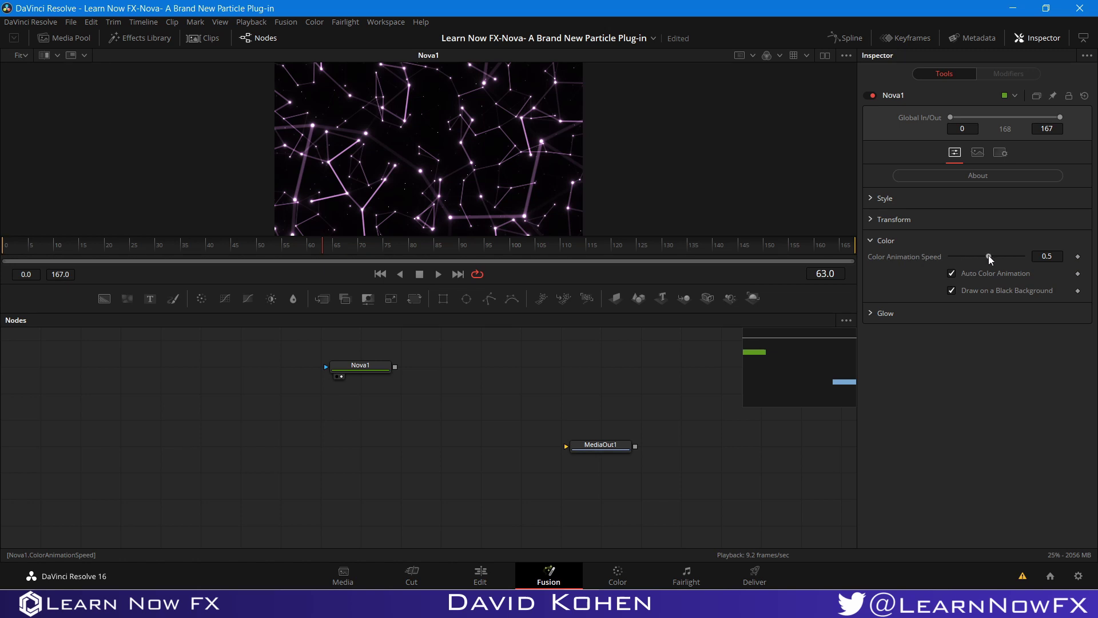
Preview Color Animation Speed 1.9, then undo it back to 0.5
left_click_drag(989, 256, 994, 257)
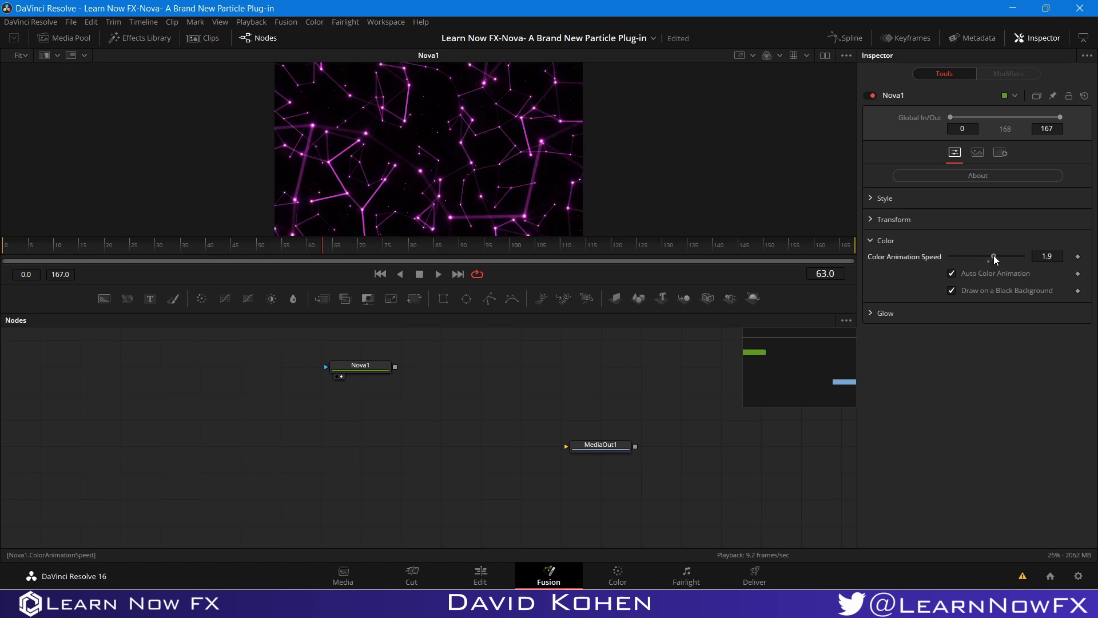
key("space")
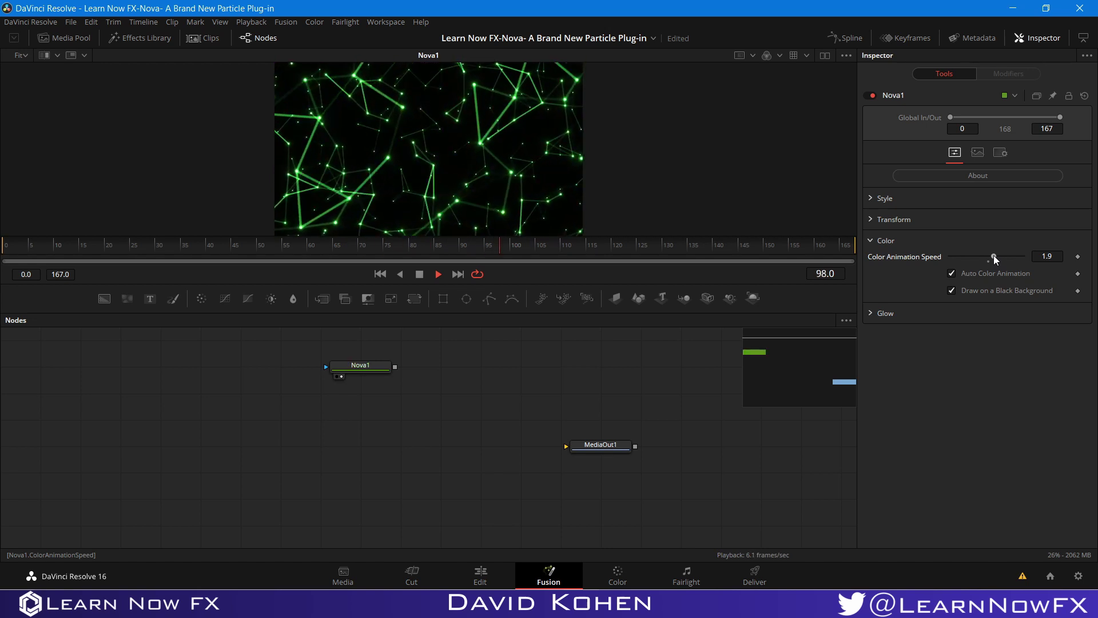
key("space")
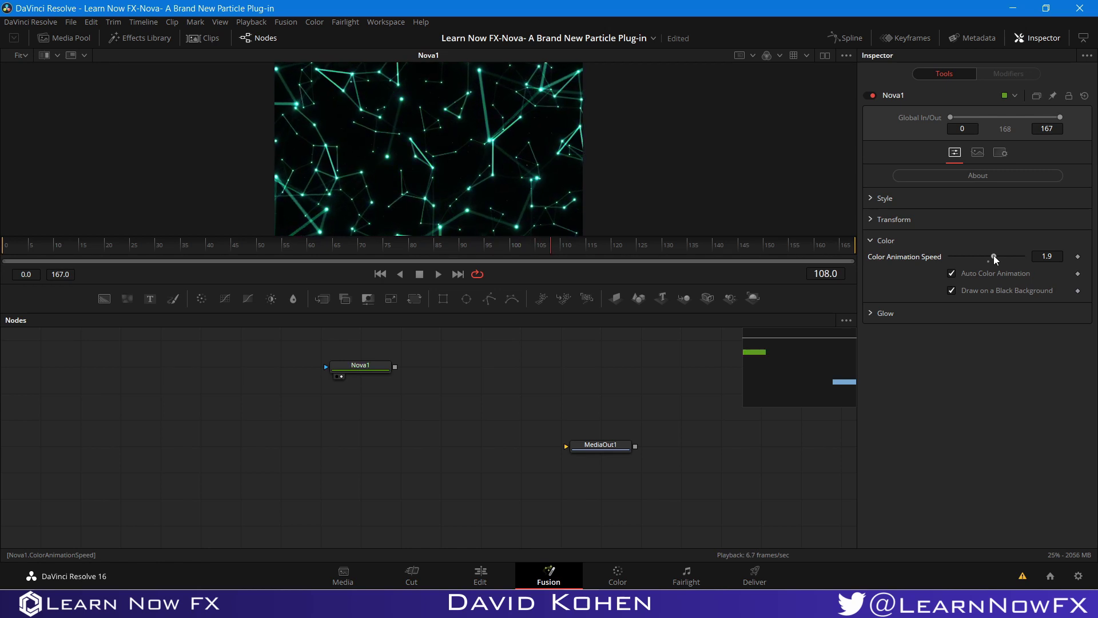
key("ctrl+z")
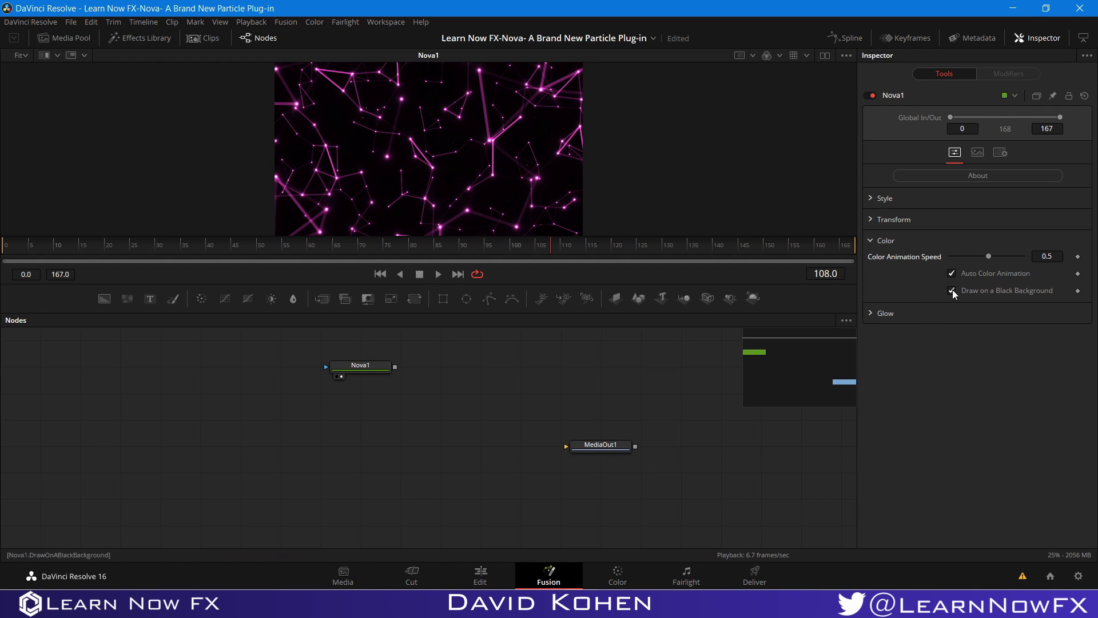
right_click(485, 186)
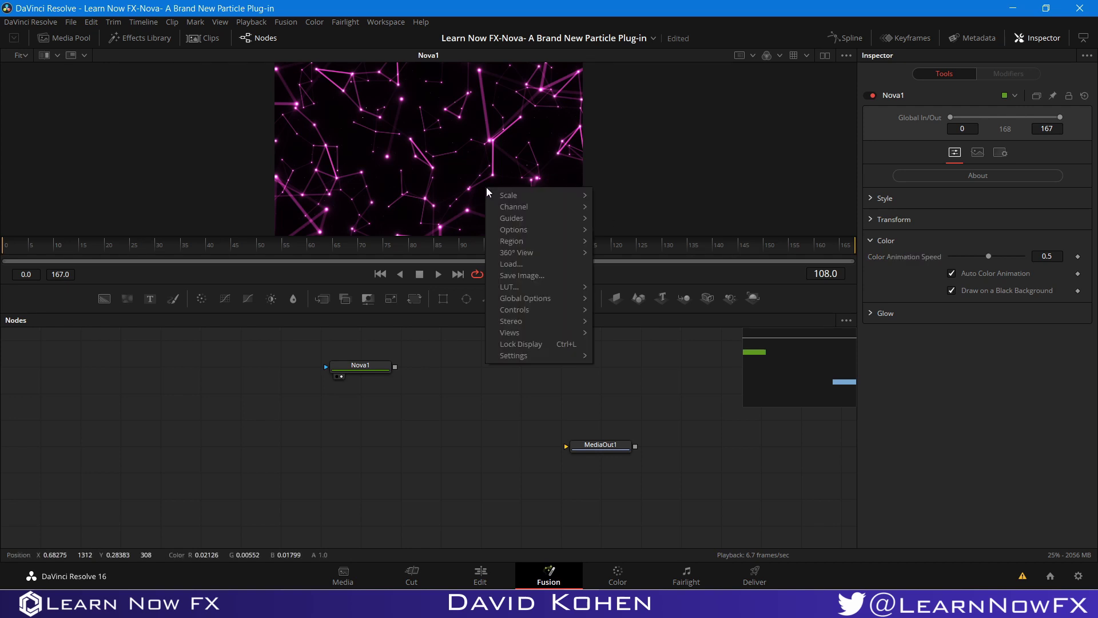
mouse_move(521, 222)
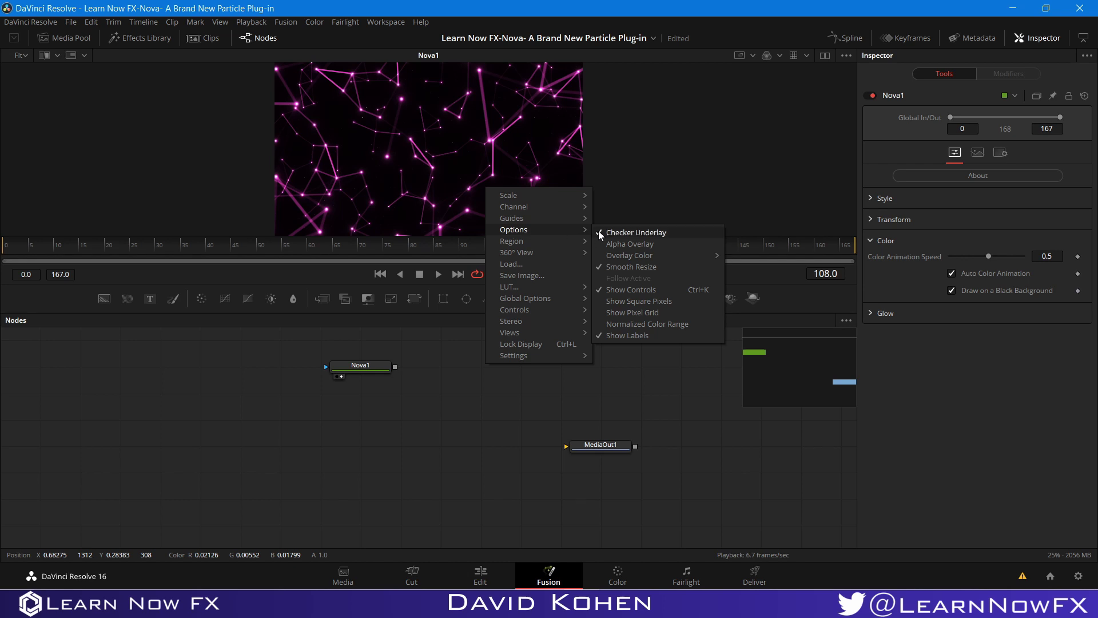
left_click(633, 393)
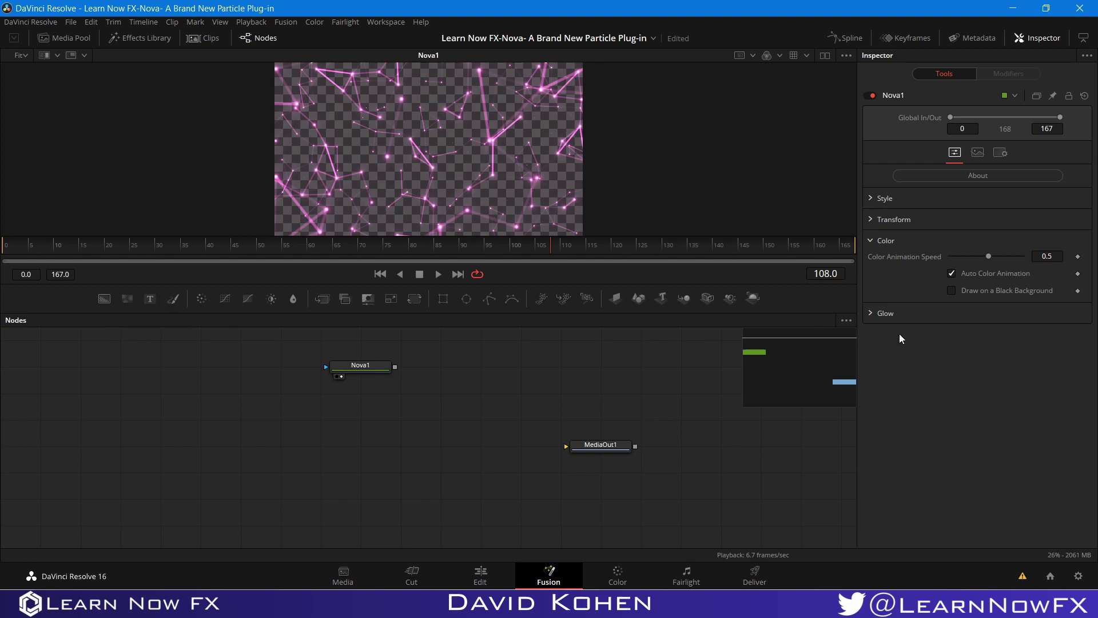
left_click(951, 290)
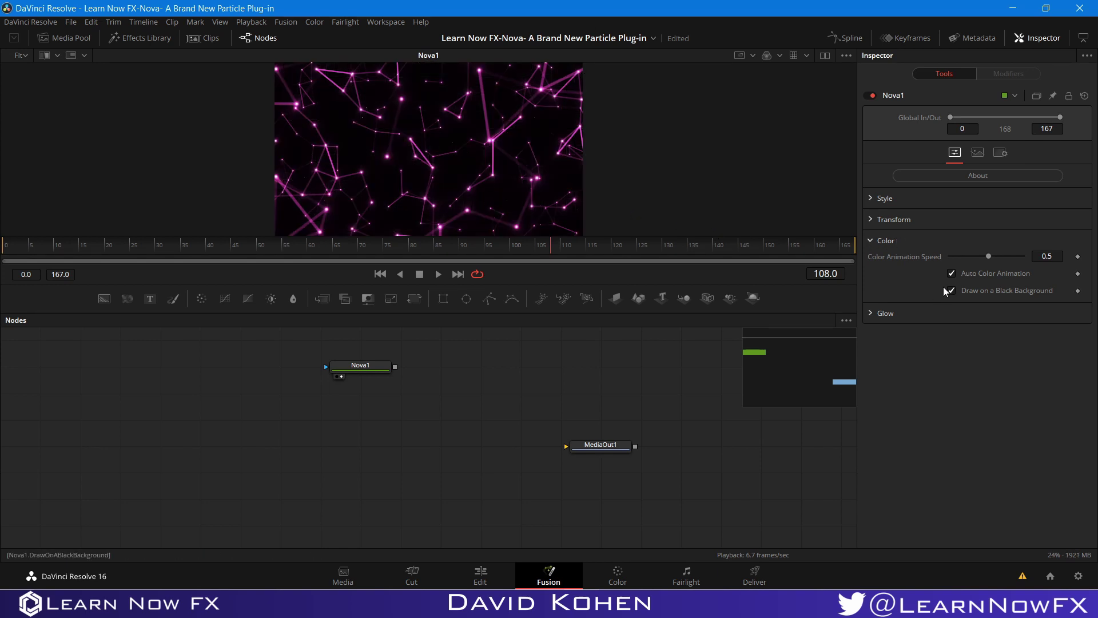
Collapse Color, expand Glow, preview a higher Bloom, then reset Bloom to 1.0
left_click(871, 240)
left_click(870, 261)
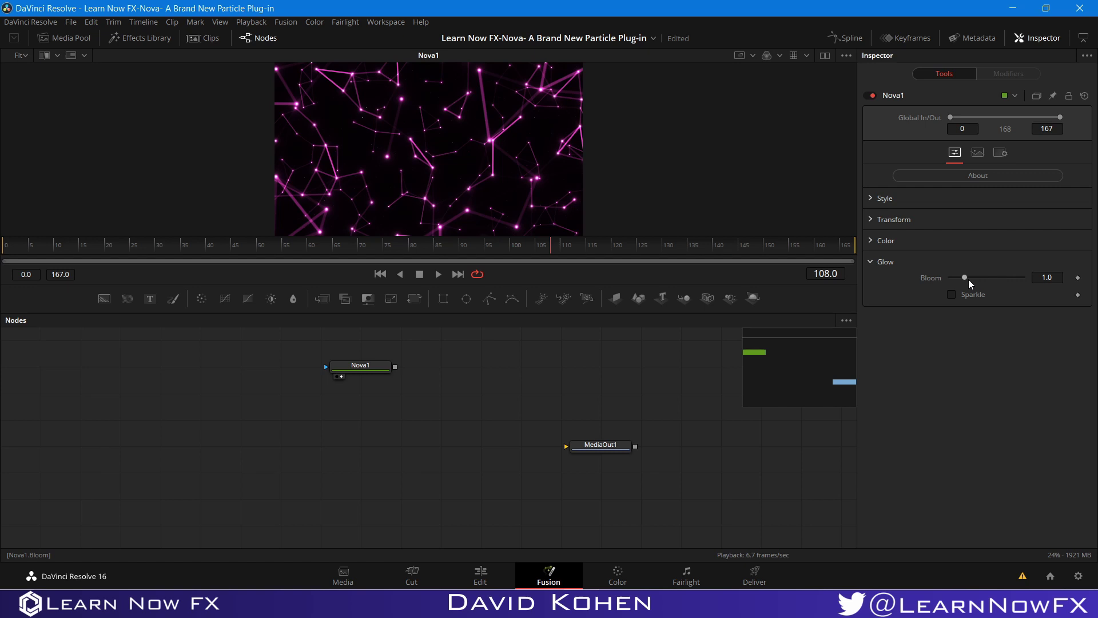
left_click_drag(963, 277, 925, 273)
key("space")
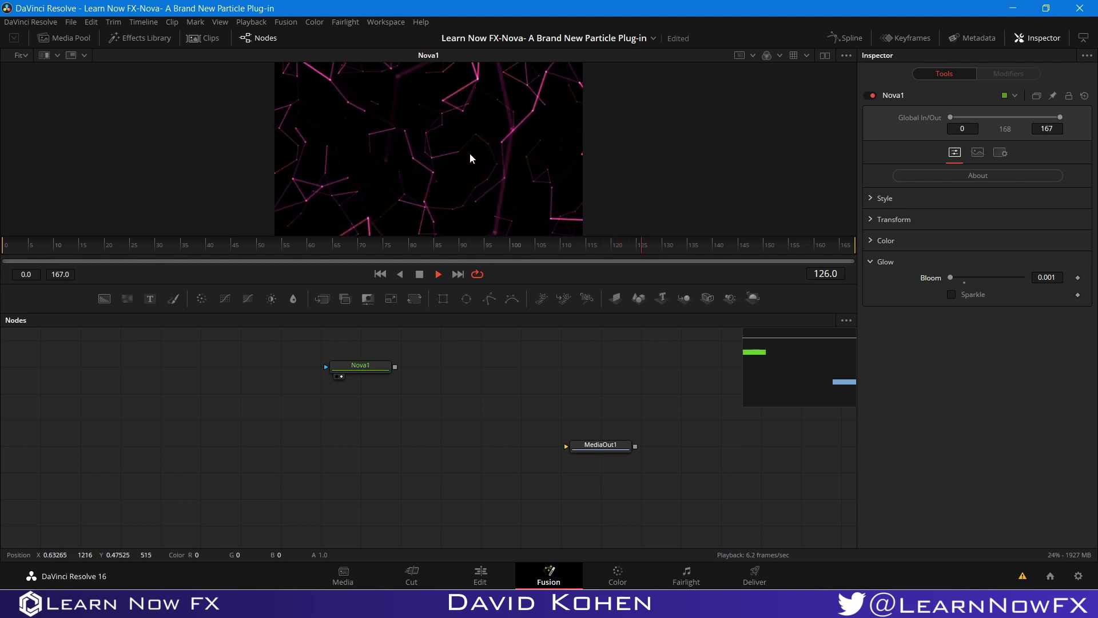
key("space")
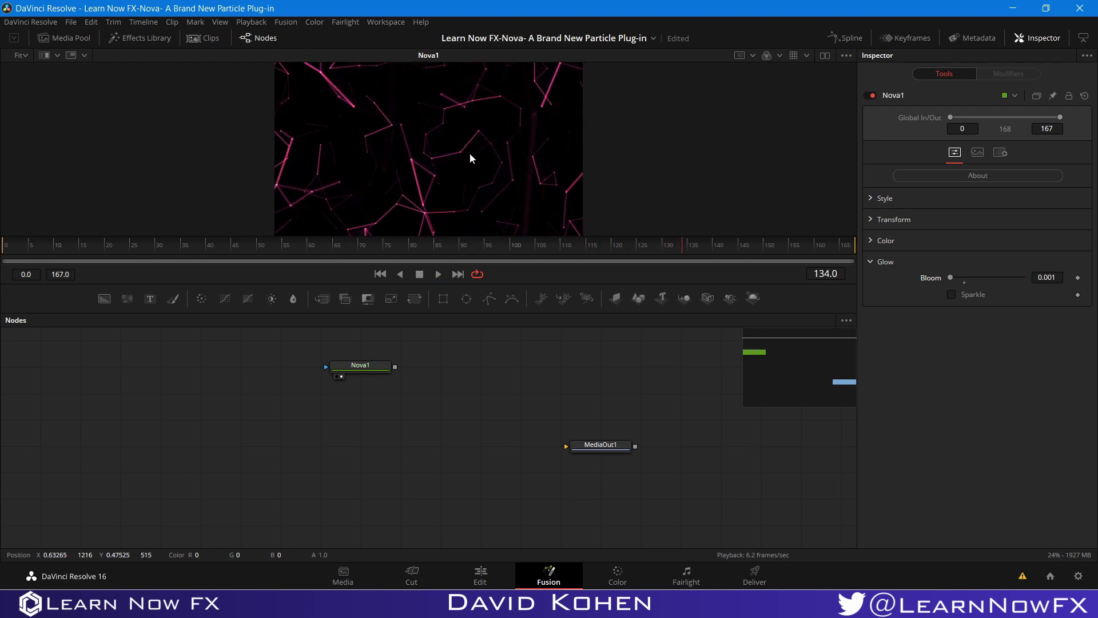
double_click(922, 275)
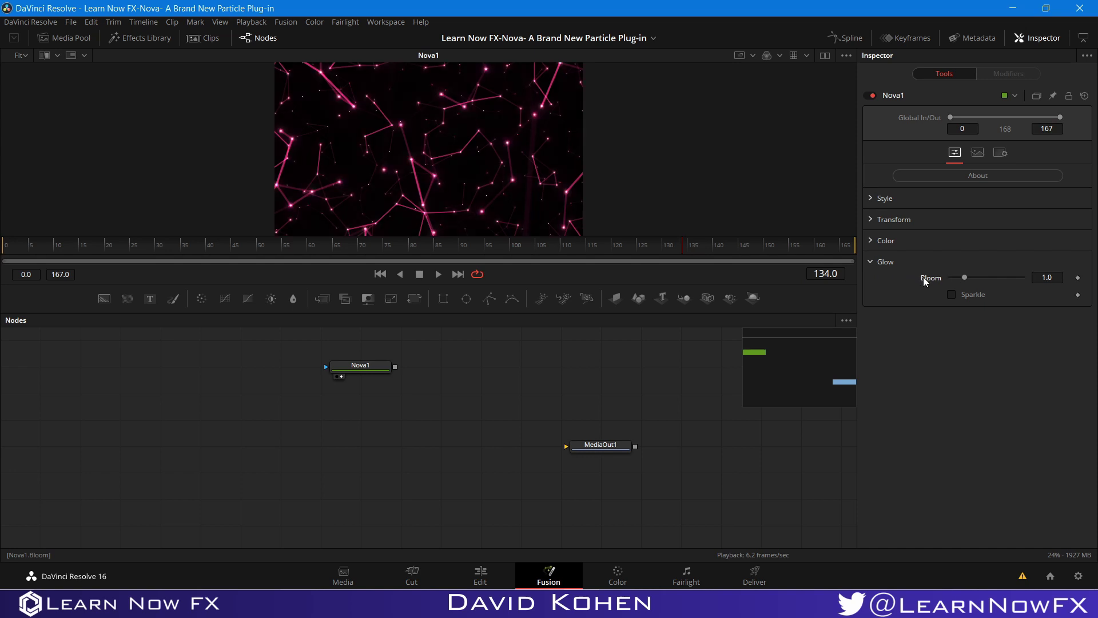
Enable Sparkle with Sparkle Speed 1.81 and preview it
left_click(952, 294)
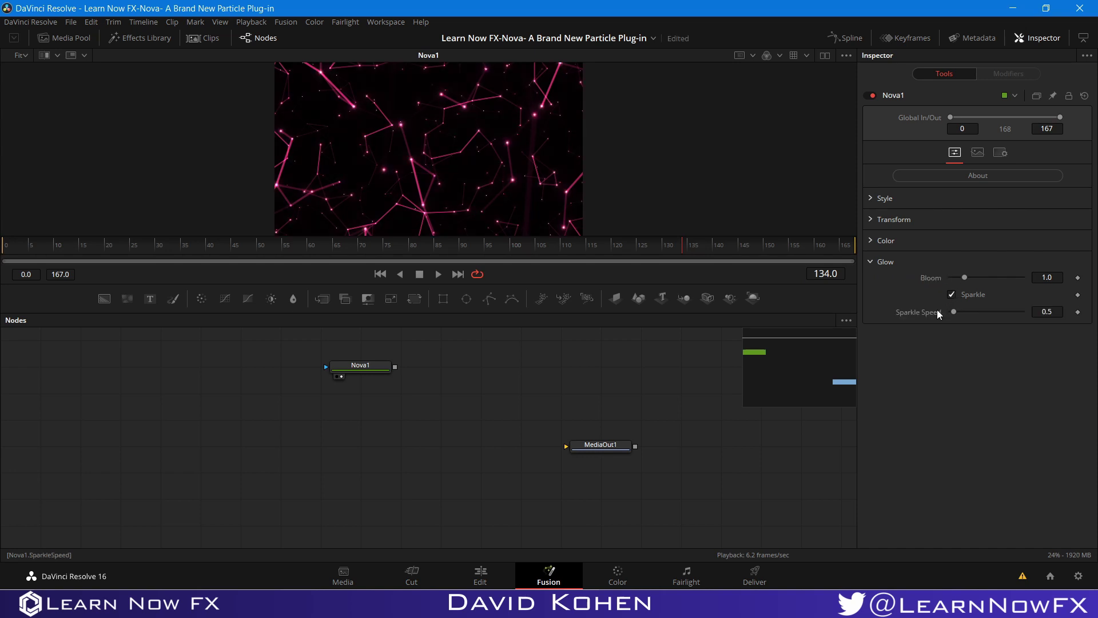
left_click_drag(953, 311, 962, 311)
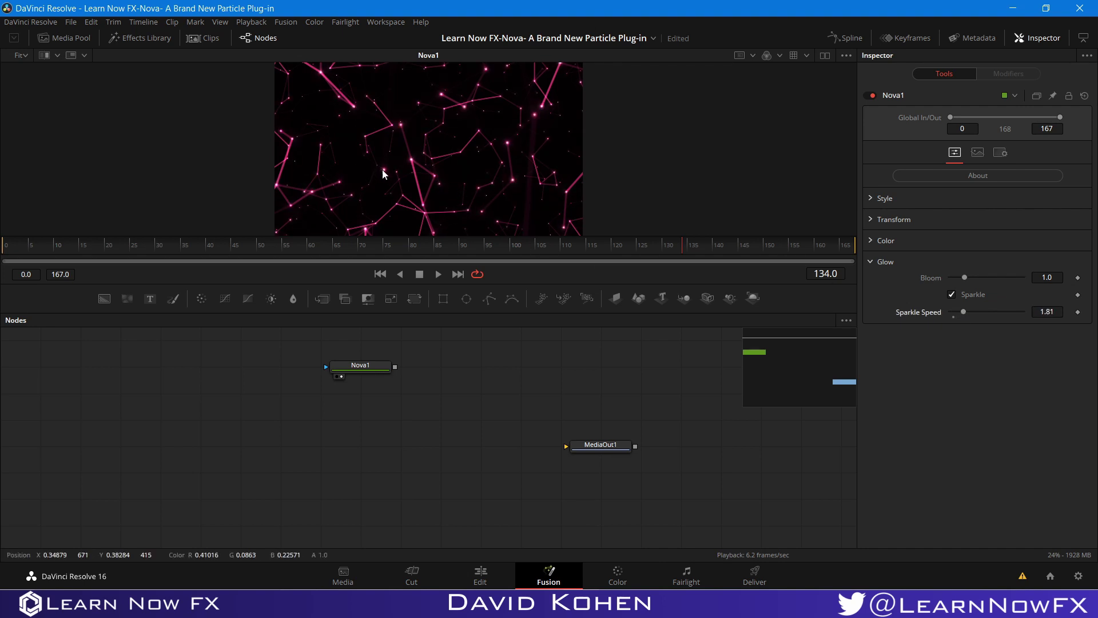
key("space")
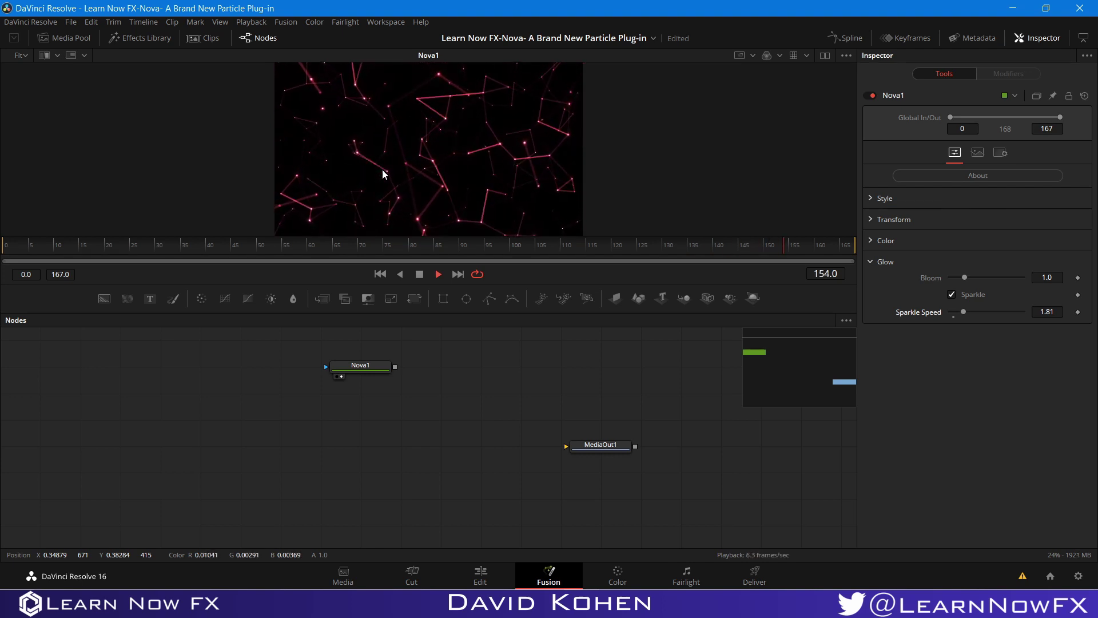
key("space")
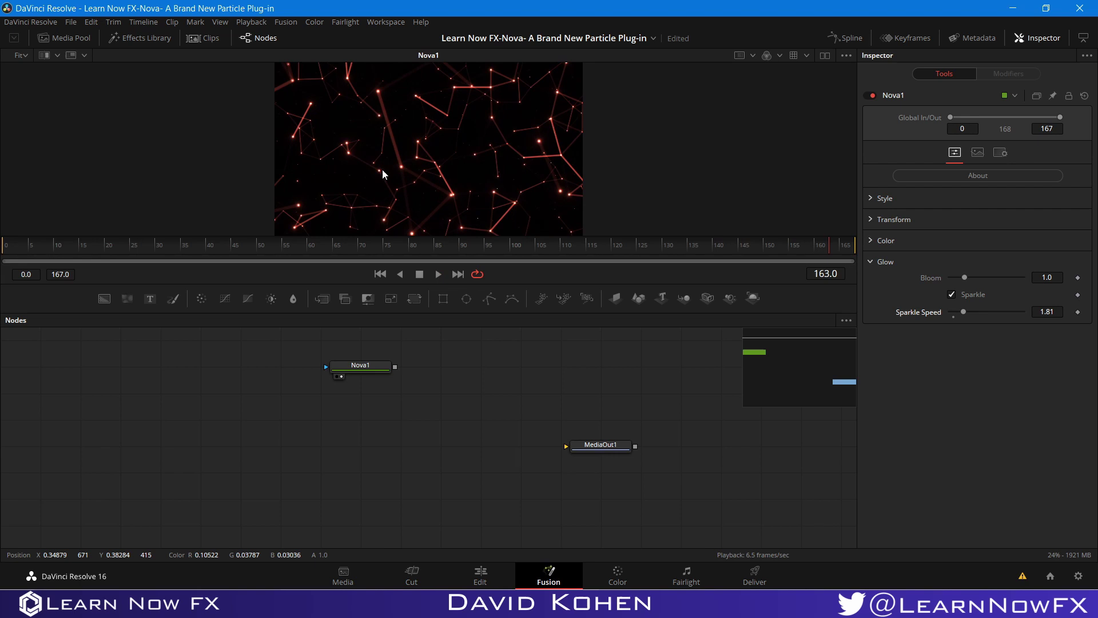
Raise Sparkle Speed to 3.07, then 8.03, previewing playback each time
left_click_drag(962, 313, 969, 313)
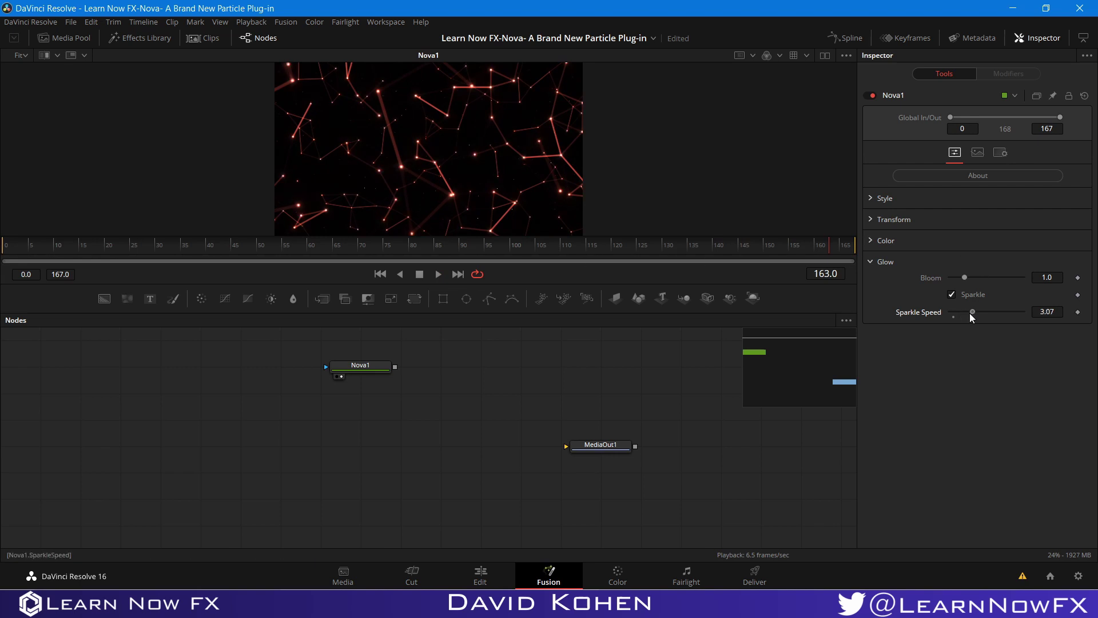
key("space")
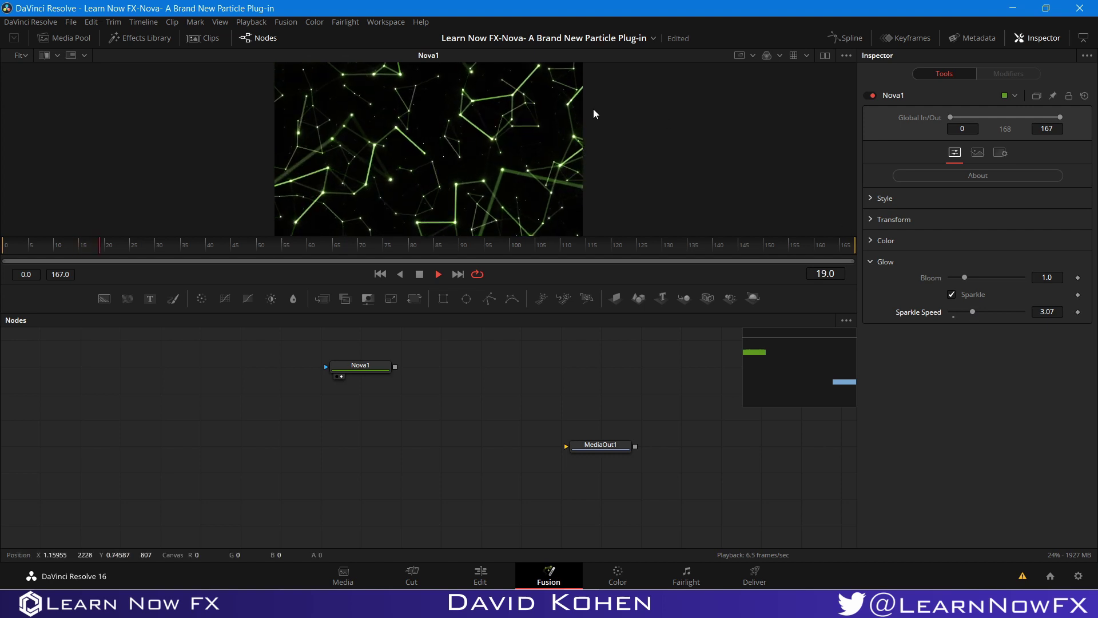
key("space")
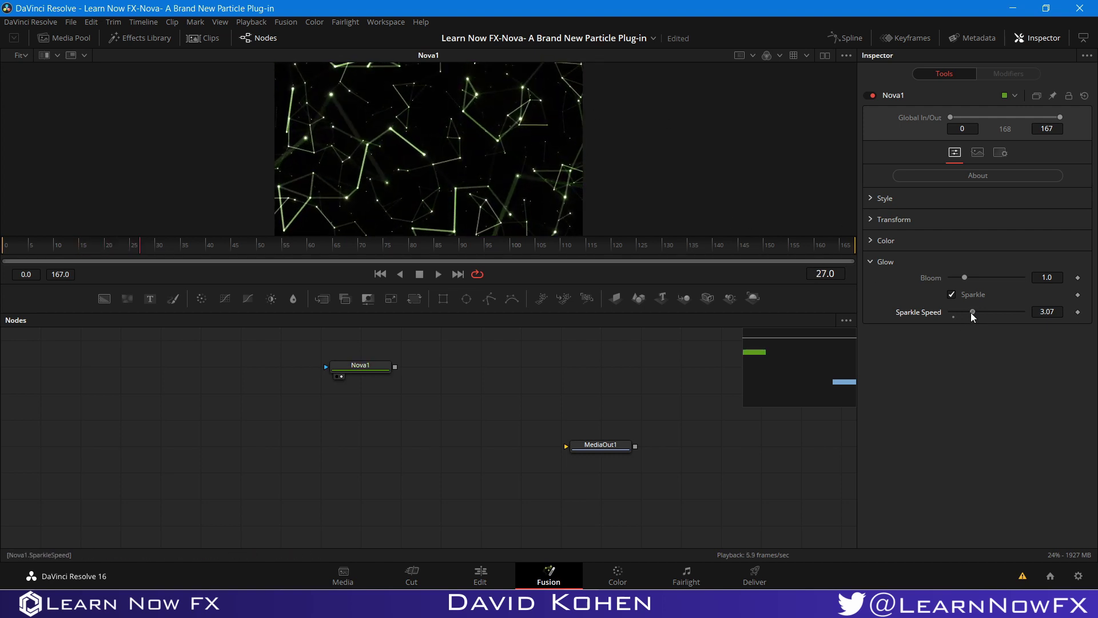
left_click_drag(970, 312, 1006, 316)
key("space")
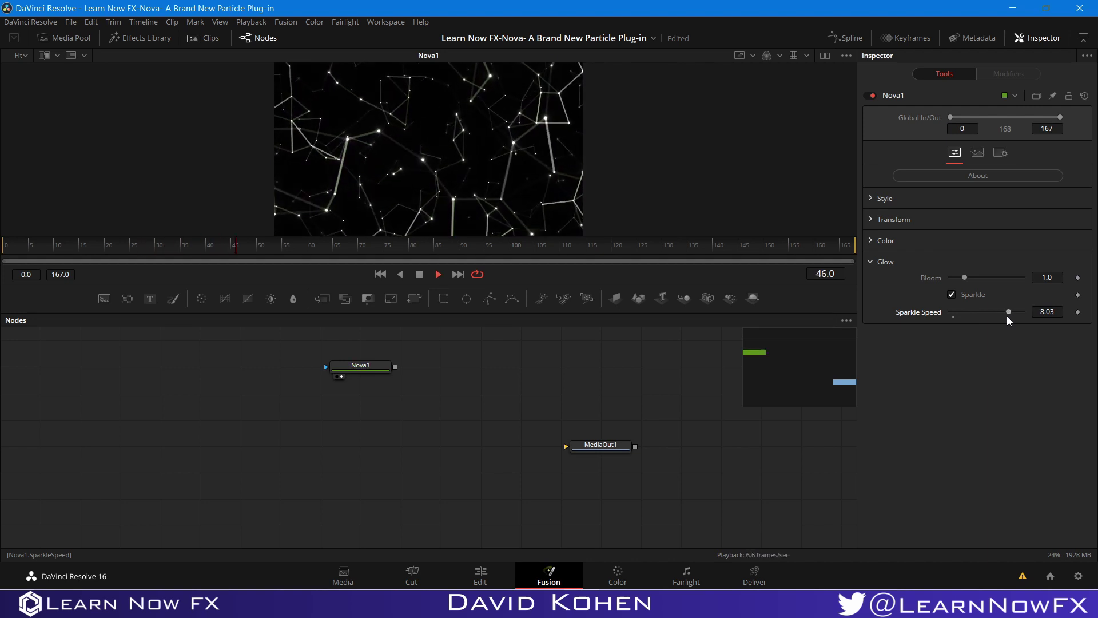
key("space")
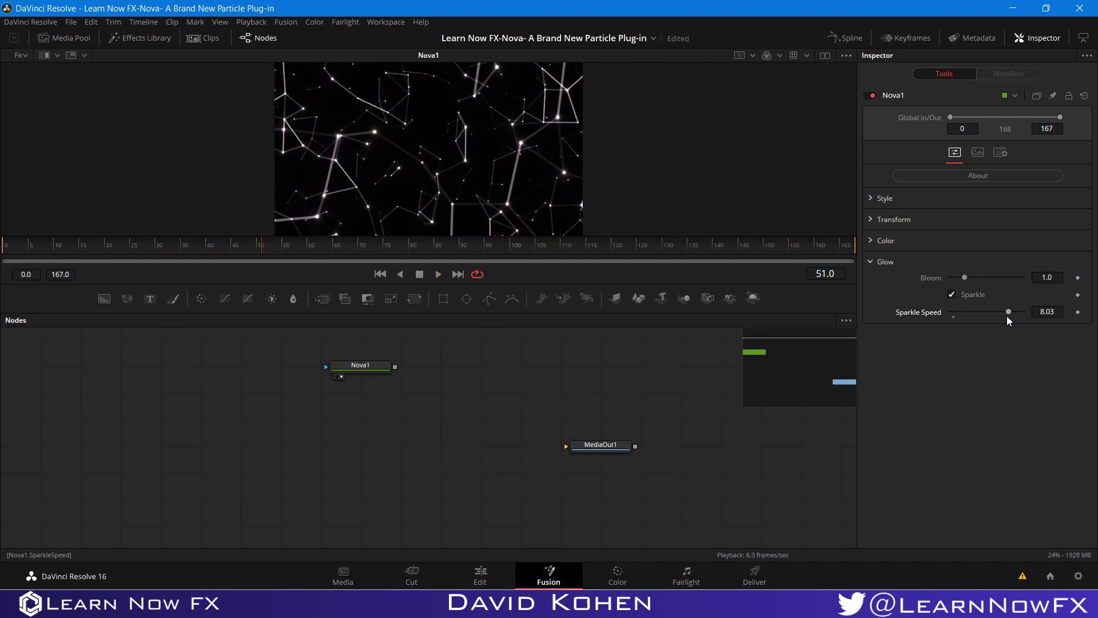
Reset Sparkle Speed, collapse Glow, and cut the Nova1 node from the comp
double_click(912, 313)
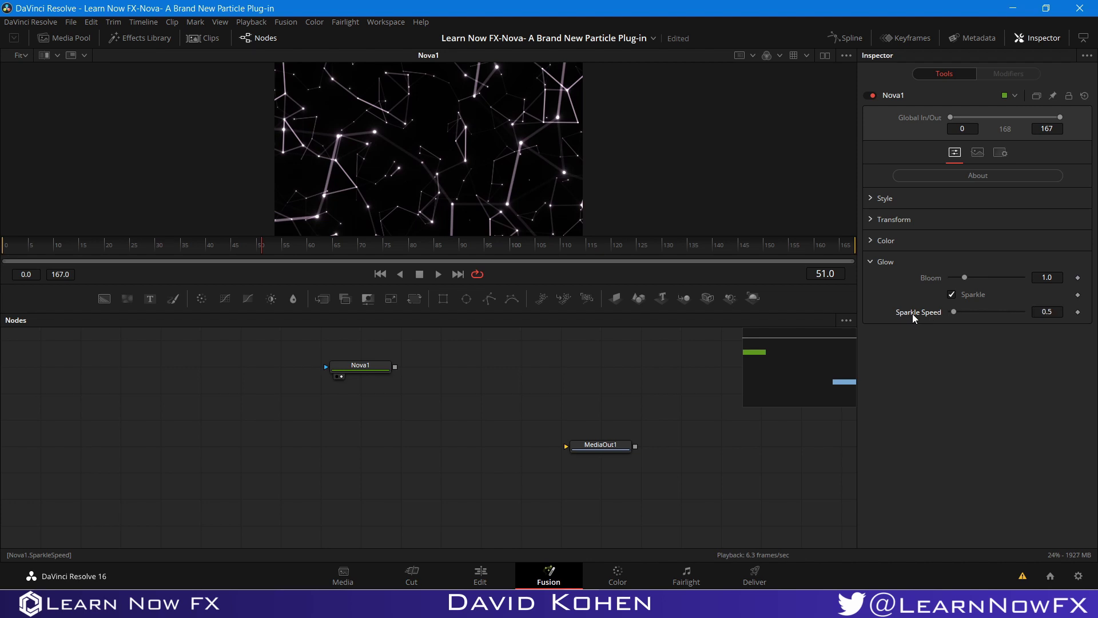
left_click(871, 260)
left_click(370, 369)
right_click(369, 369)
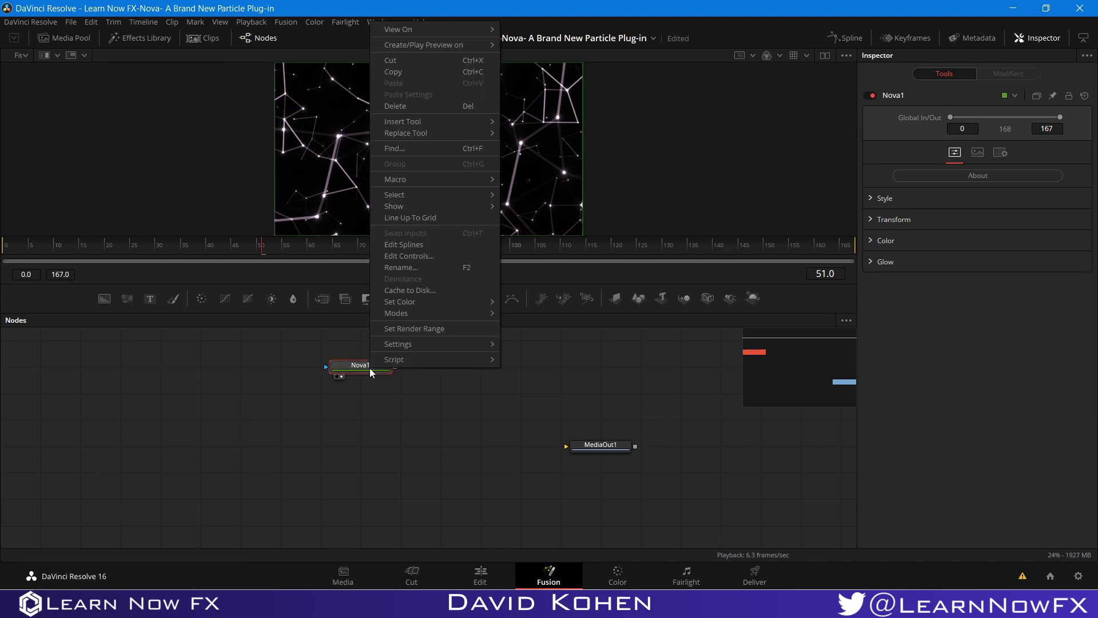
left_click(380, 63)
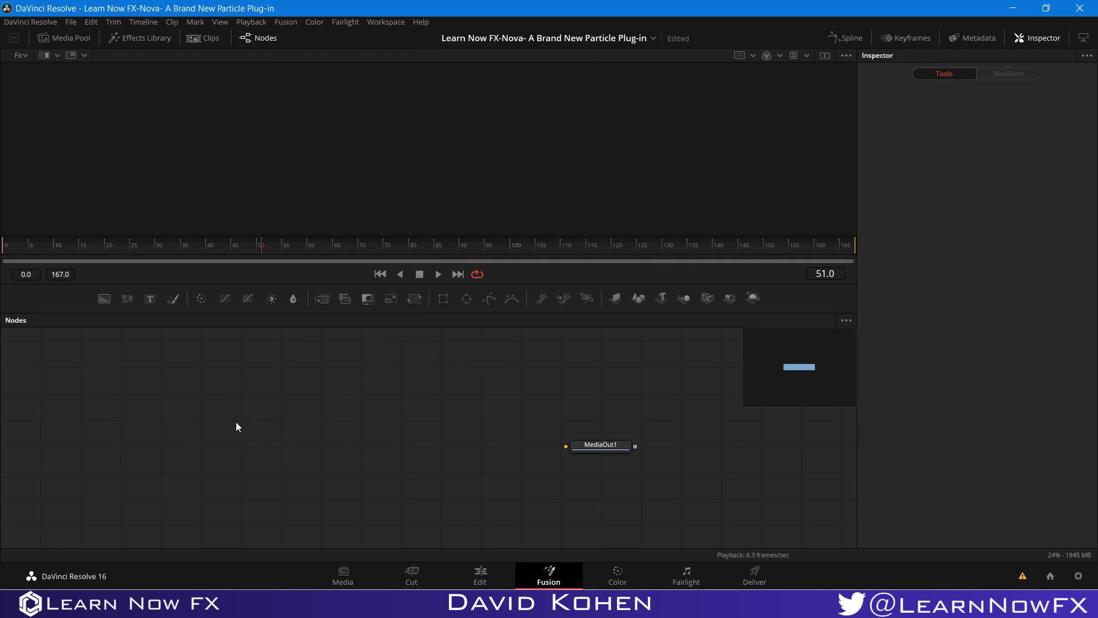
Add a fresh Nova node via the 'nova' tool search, reposition it, and view its output
key("shift+space")
type("nova")
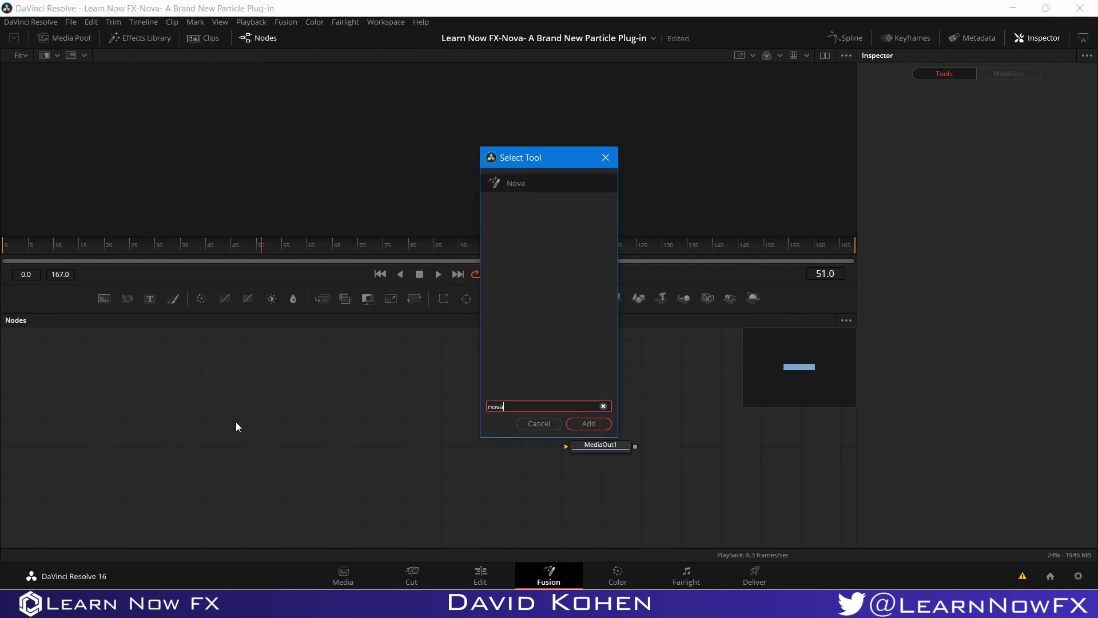
key("Return")
left_click_drag(247, 423, 327, 396)
left_click(300, 403)
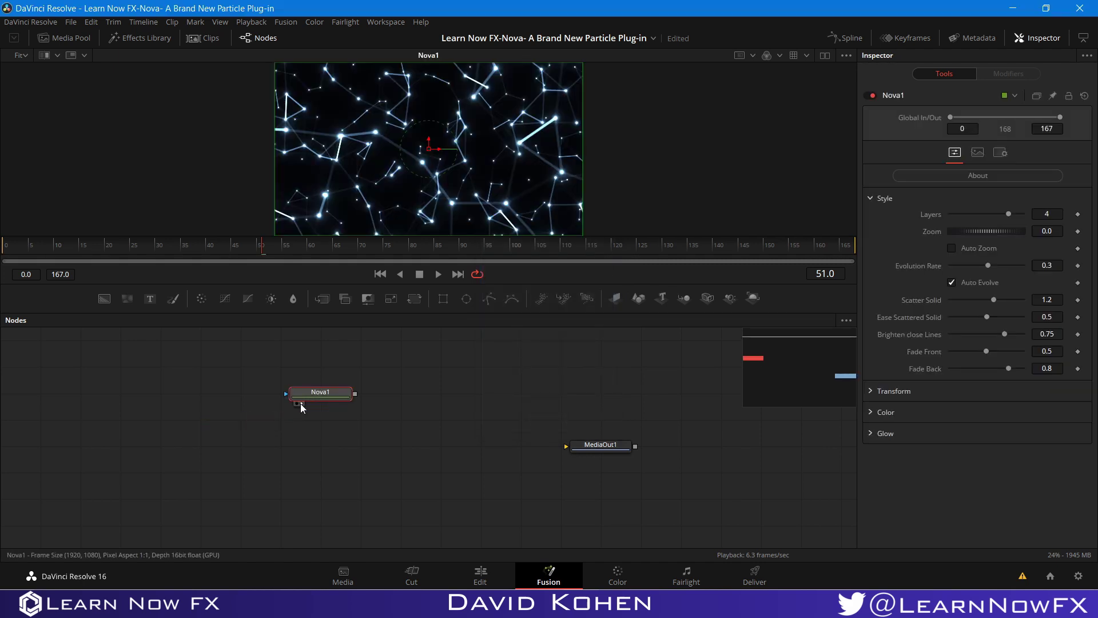
At frame 0, set the Nova Zoom parameter to animate
left_click_drag(61, 253, 2, 253)
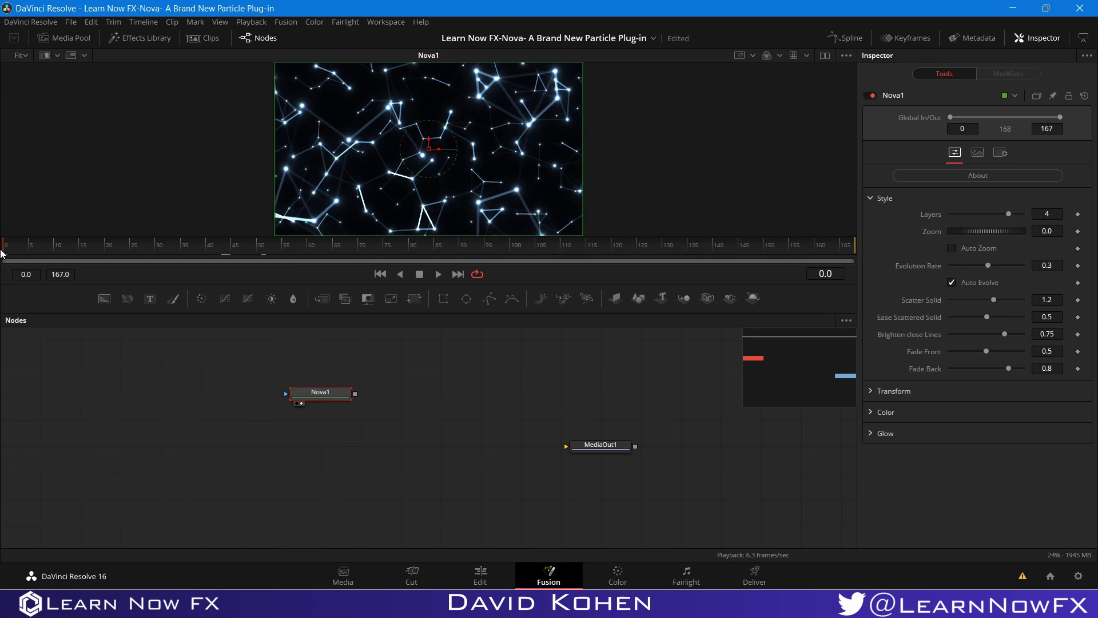
right_click(928, 232)
left_click(952, 240)
Expand Transform and Color, enable Auto Color Animation, and set Color Animation Speed to 2.0
left_click(869, 391)
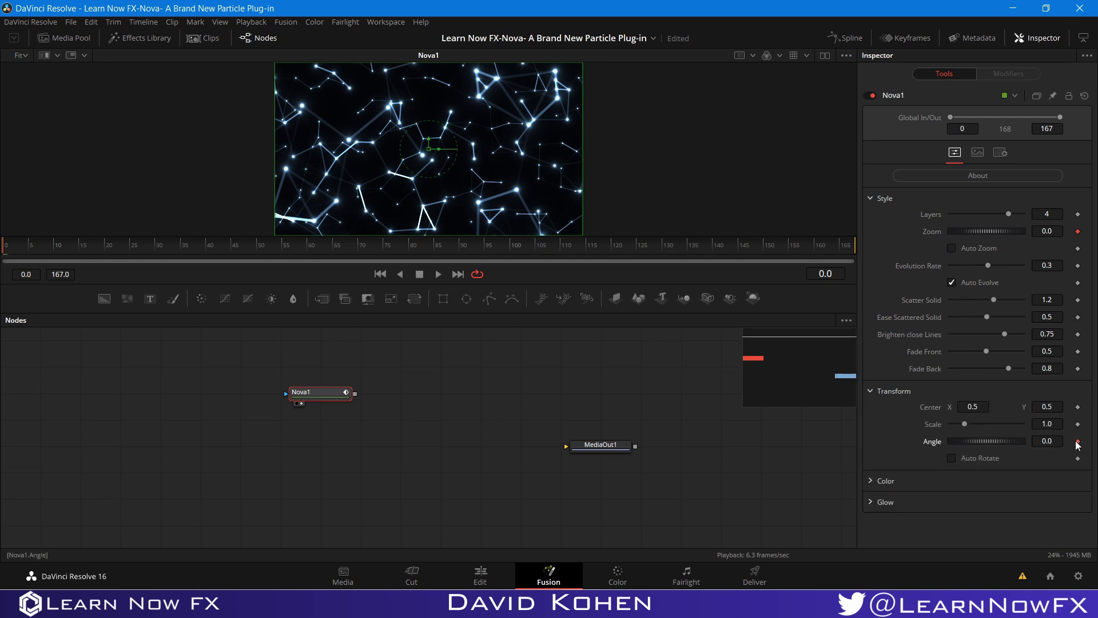
left_click(871, 480)
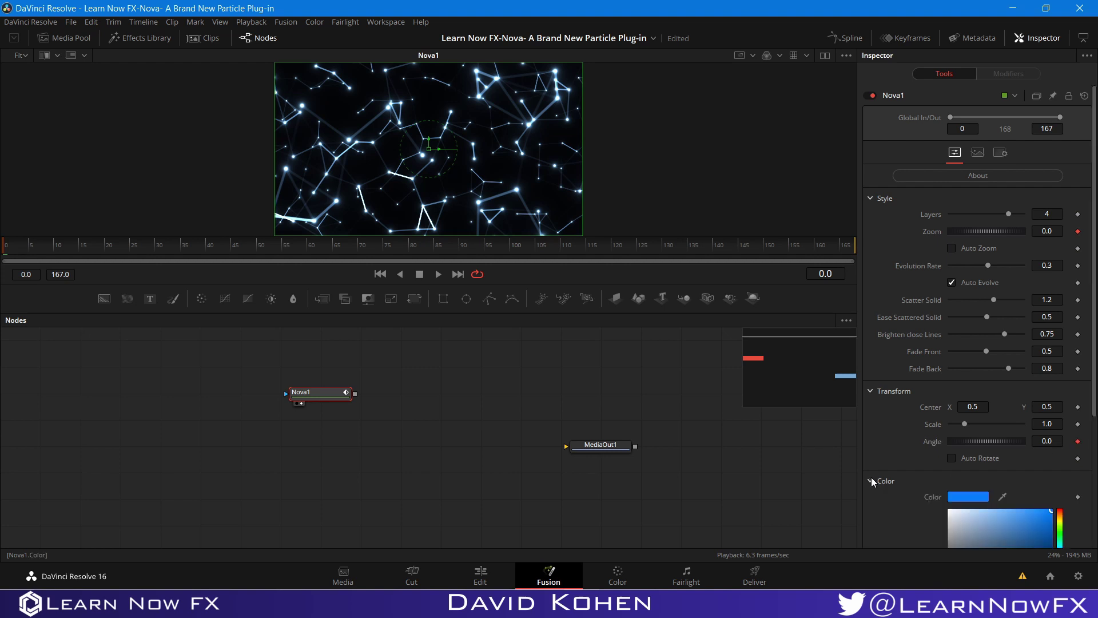
scroll(981, 472, "down", 3)
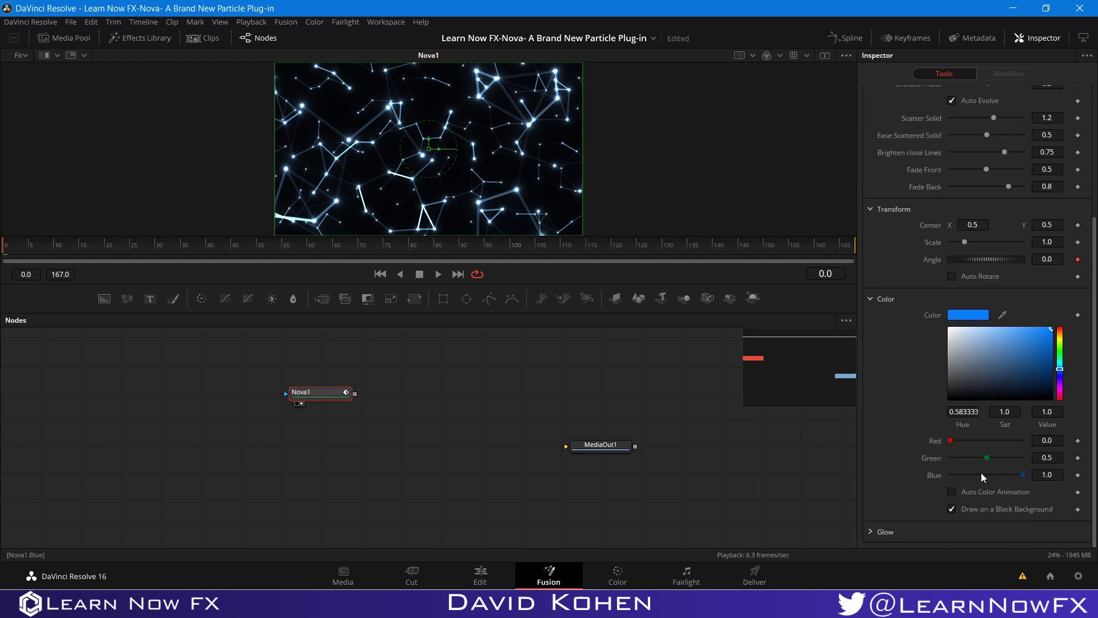
left_click(951, 493)
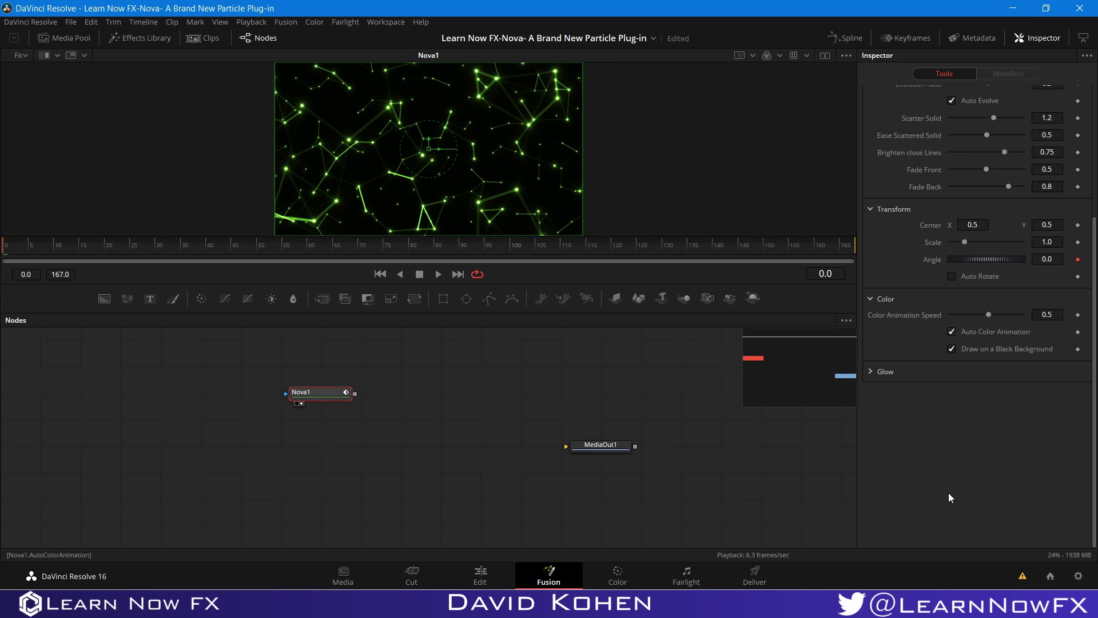
left_click_drag(989, 314, 994, 313)
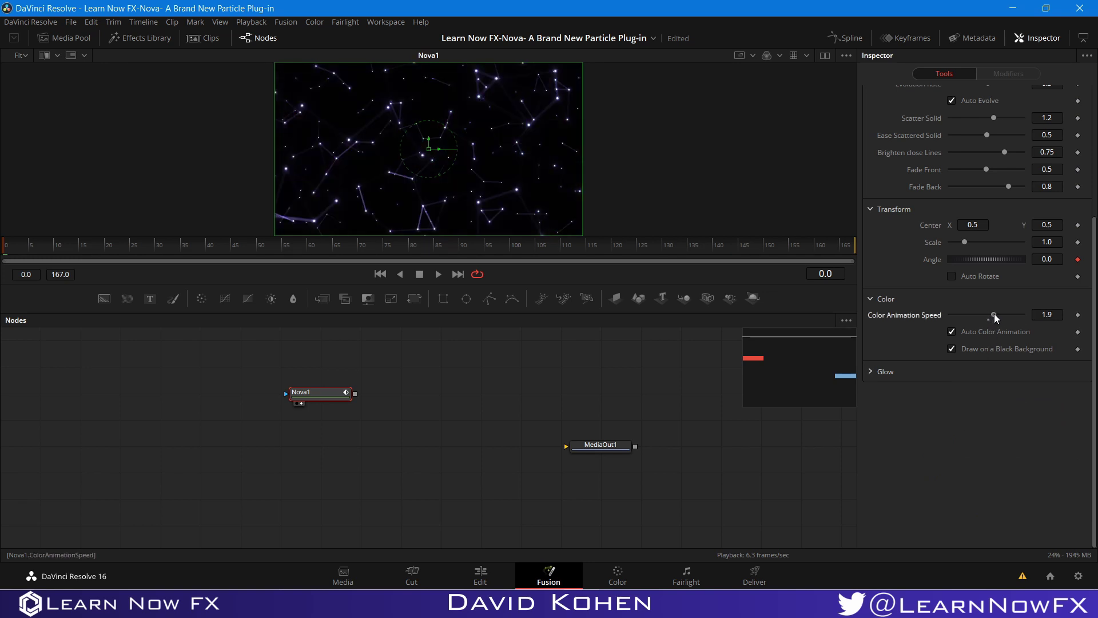
left_click(1045, 315)
type("2")
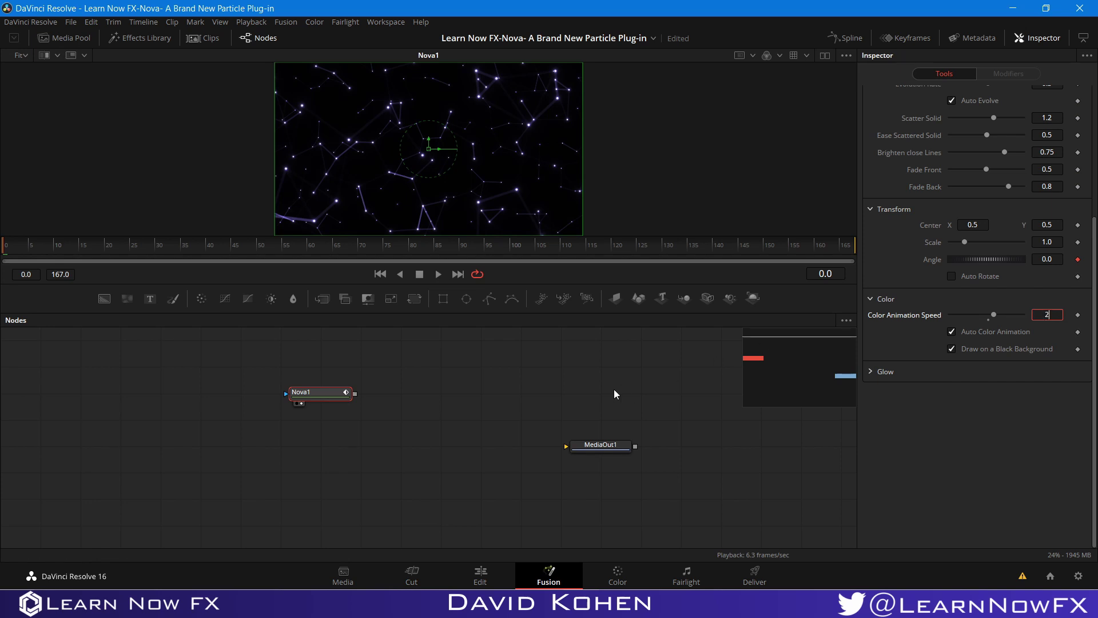
key("Return")
Play the comp from the start to review the new Nova particles
left_click(323, 250)
left_click(3, 247)
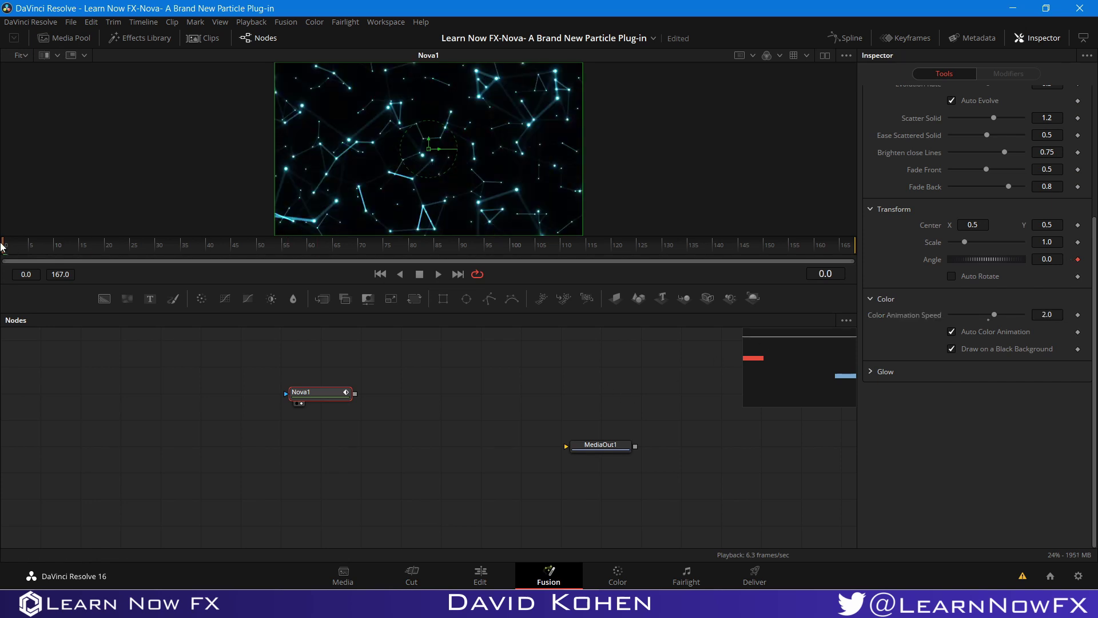
key("space")
key("space")
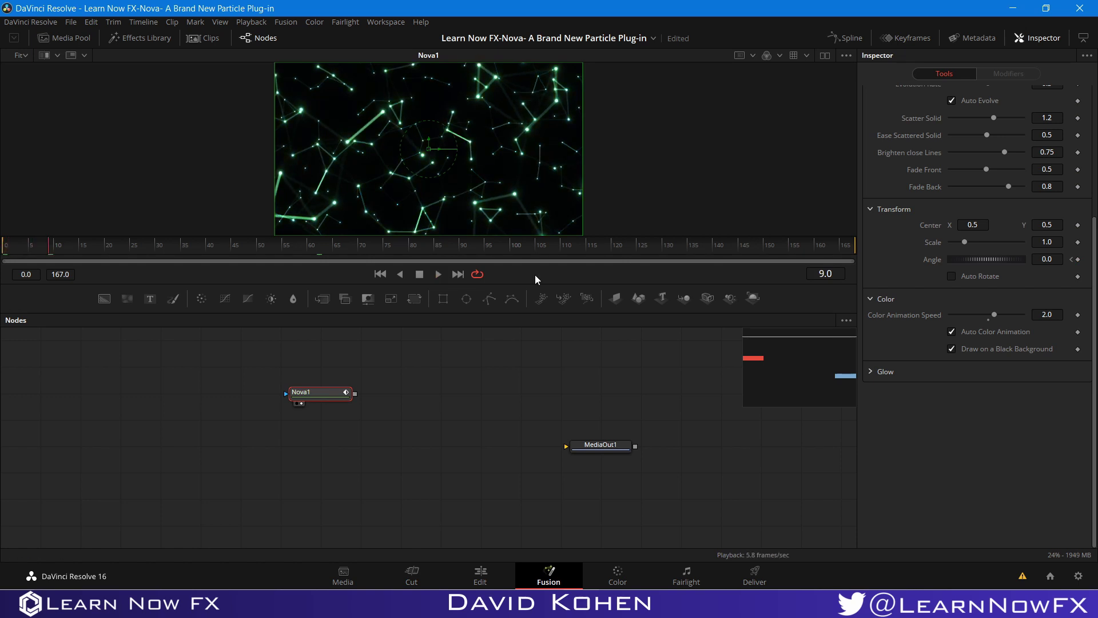
At frame 160, drag Zoom up to 78.3 to keyframe it
left_click(792, 247)
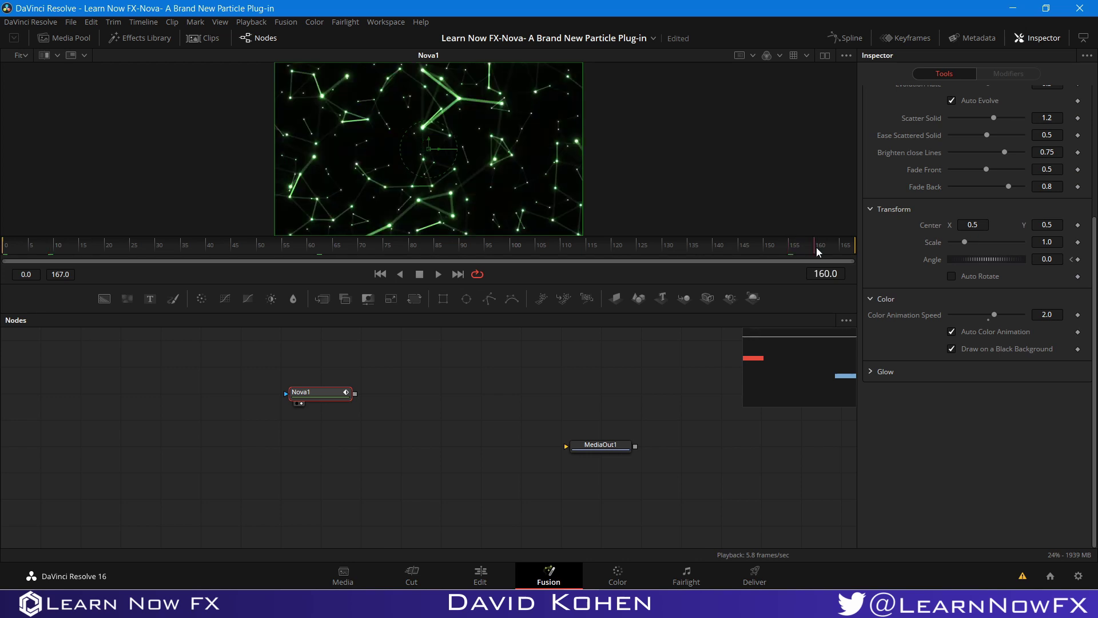
left_click(815, 247)
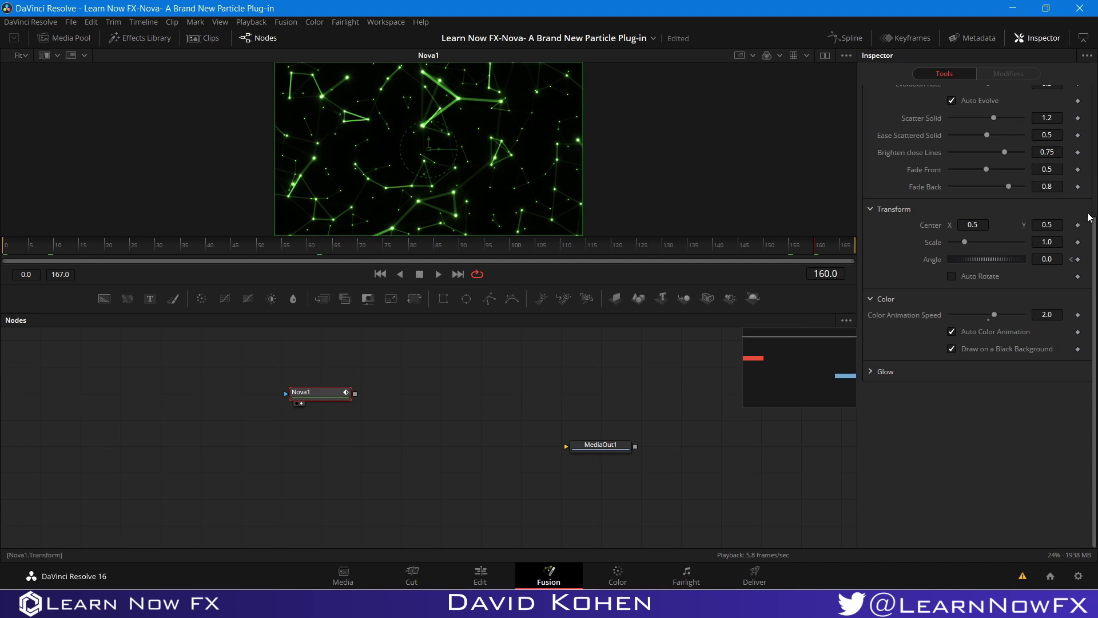
scroll(1095, 195, "up", 1)
scroll(1093, 194, "up", 4)
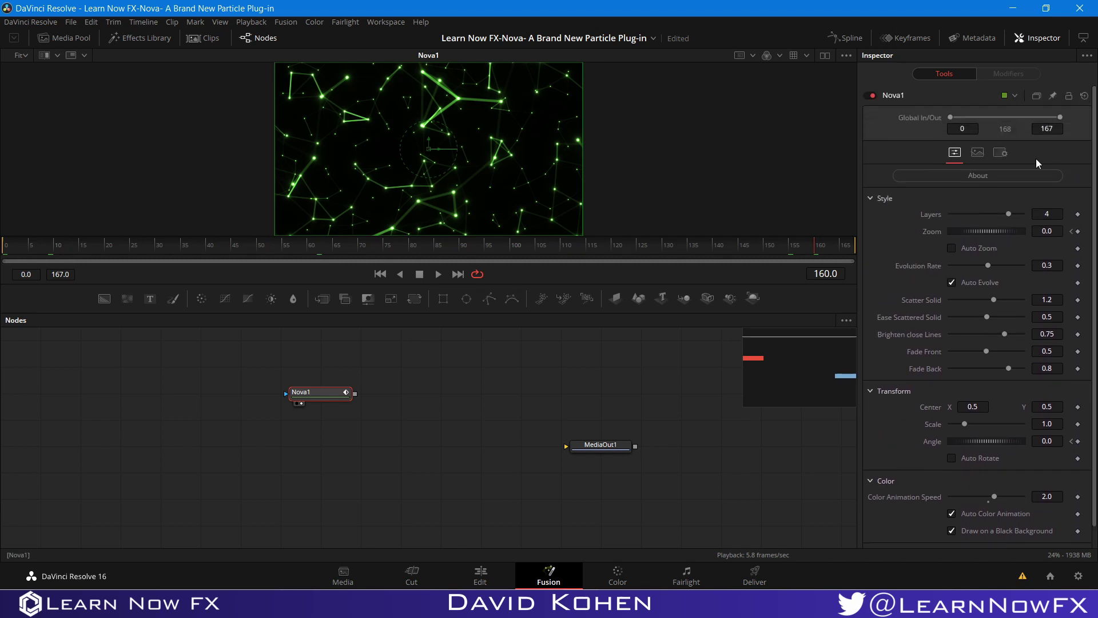
left_click_drag(976, 232, 1007, 228)
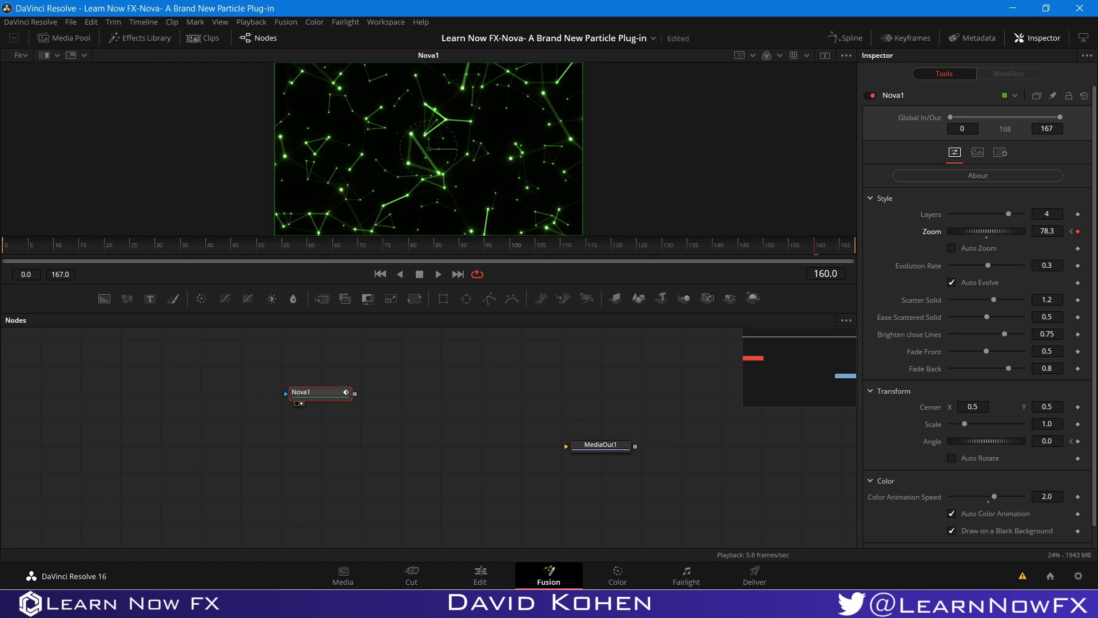
scroll(1095, 386, "down", 1)
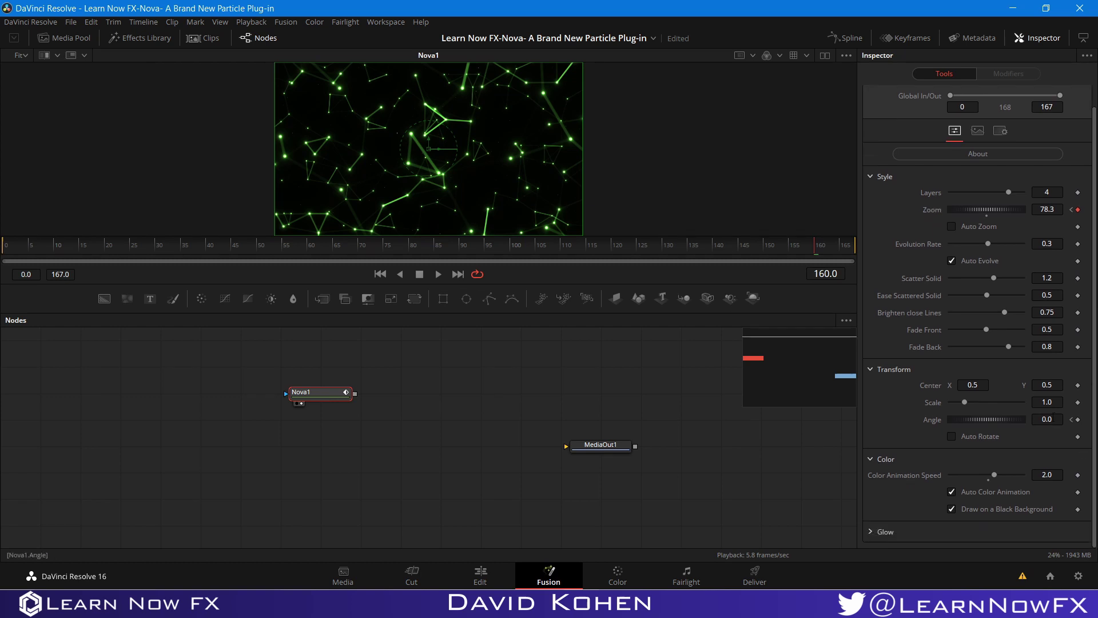
Keyframe Angle 70 at frame 160, preview from frame 15, and nudge Nova1 down
left_click(1051, 420)
type("70")
key("Return")
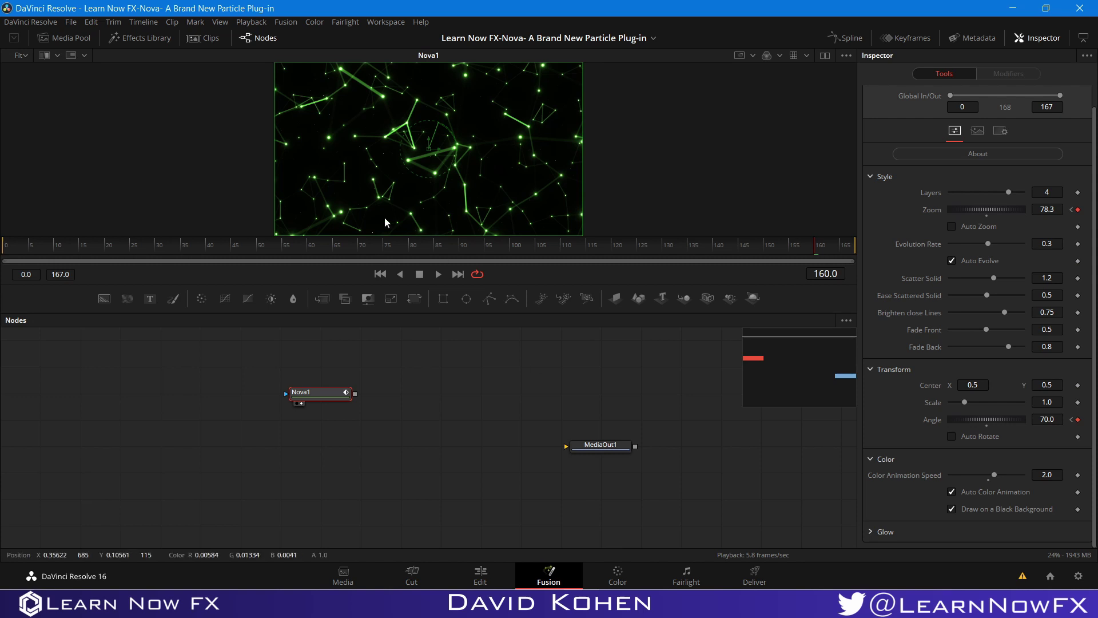
left_click(79, 246)
key("space")
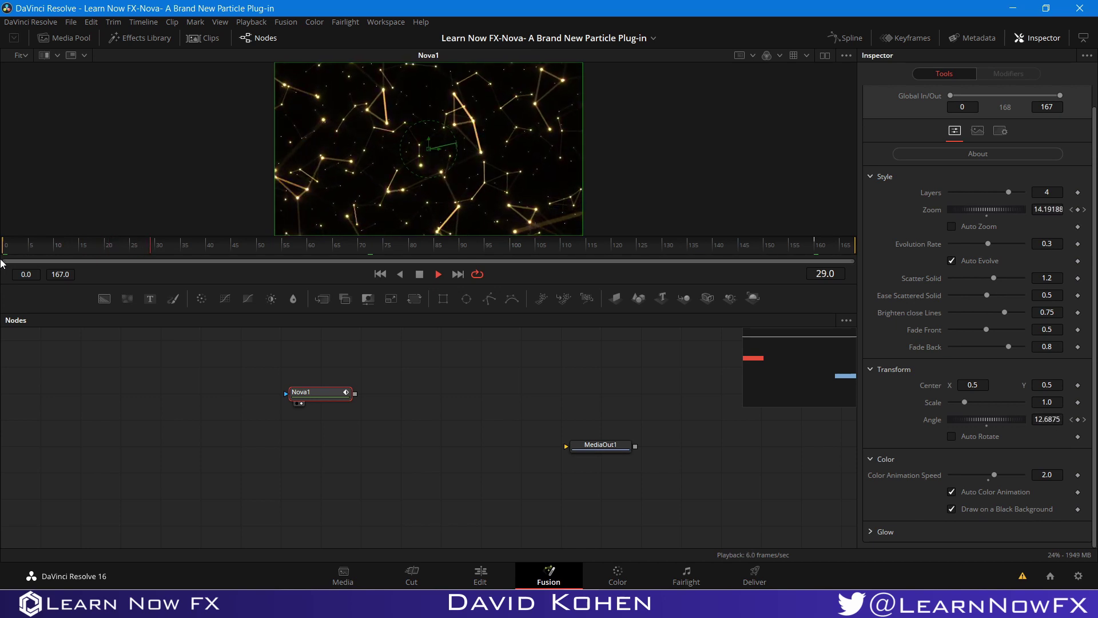
key("space")
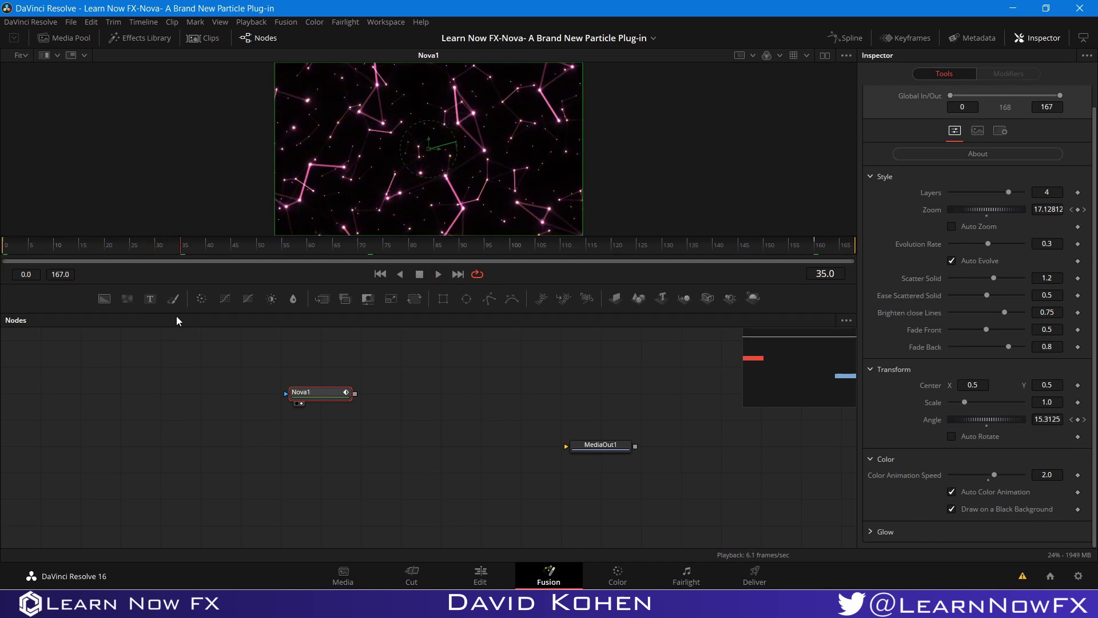
left_click_drag(316, 398, 316, 425)
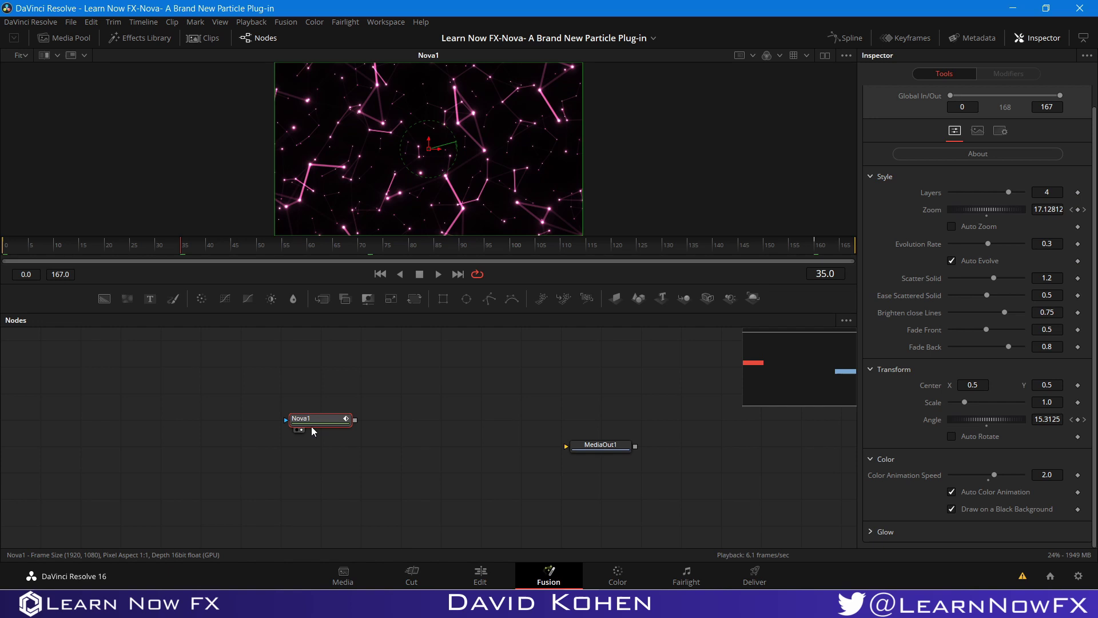
Add a Text node above Nova1 and start editing the NOVA title text
left_click(235, 389)
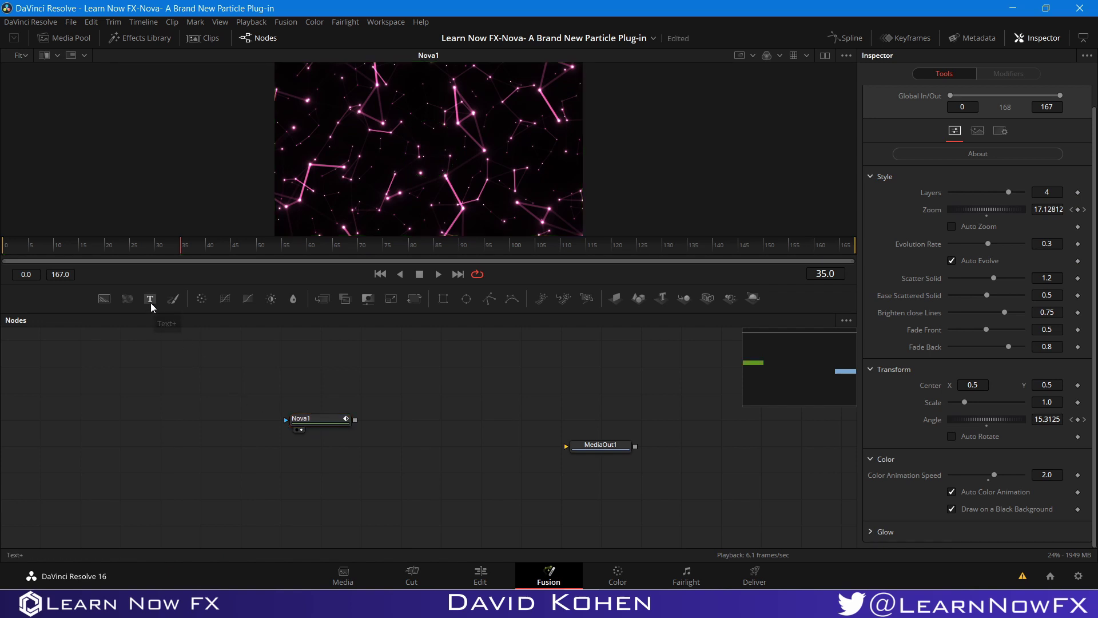
left_click_drag(148, 296, 311, 390)
left_click(1007, 171)
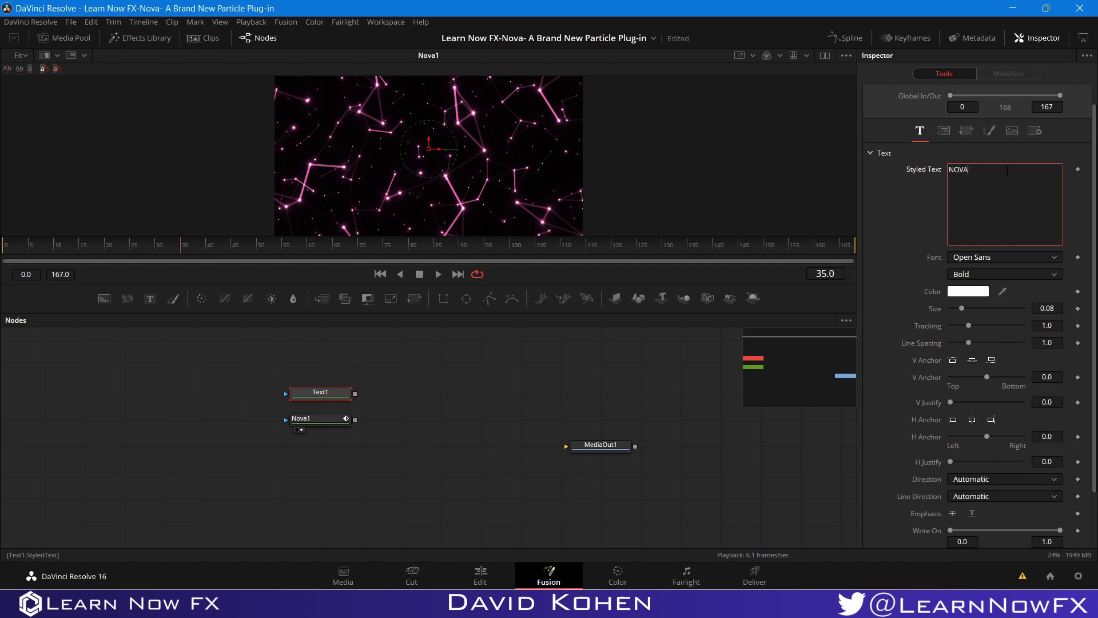
Set the title font to Raleway ExtraLight, view Text1, and enlarge Size to about 0.22
left_click(992, 258)
key("r")
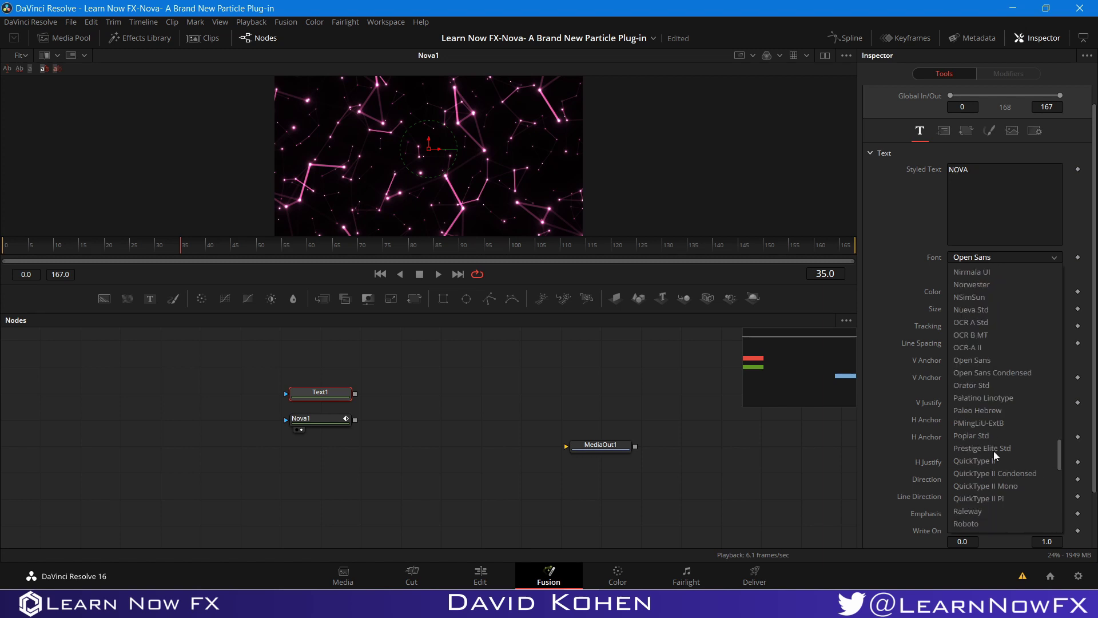
left_click(992, 507)
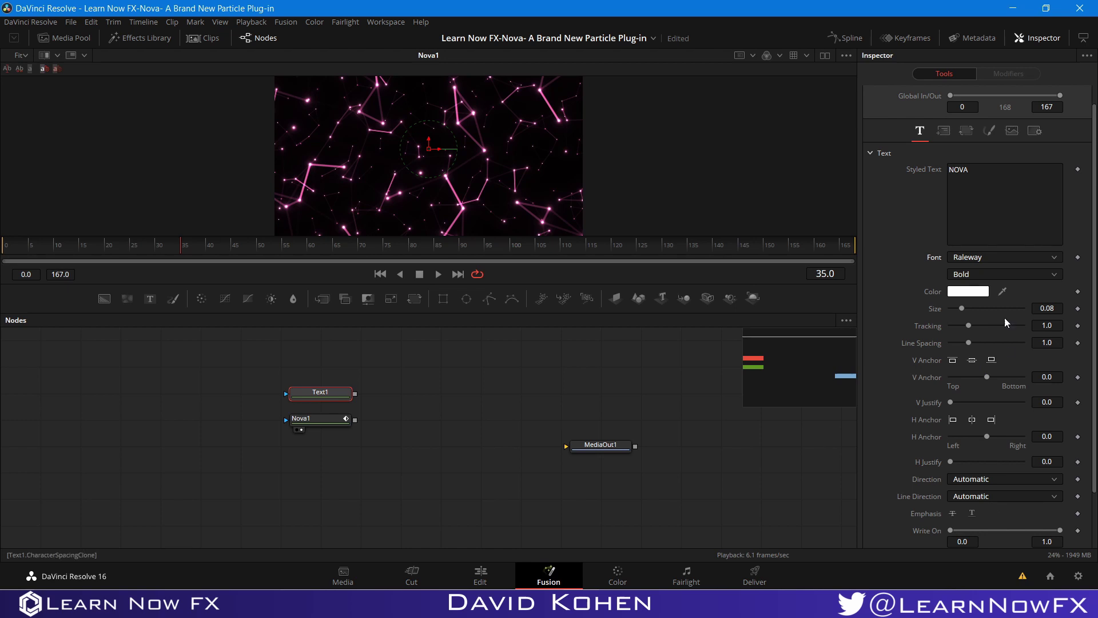
left_click(980, 277)
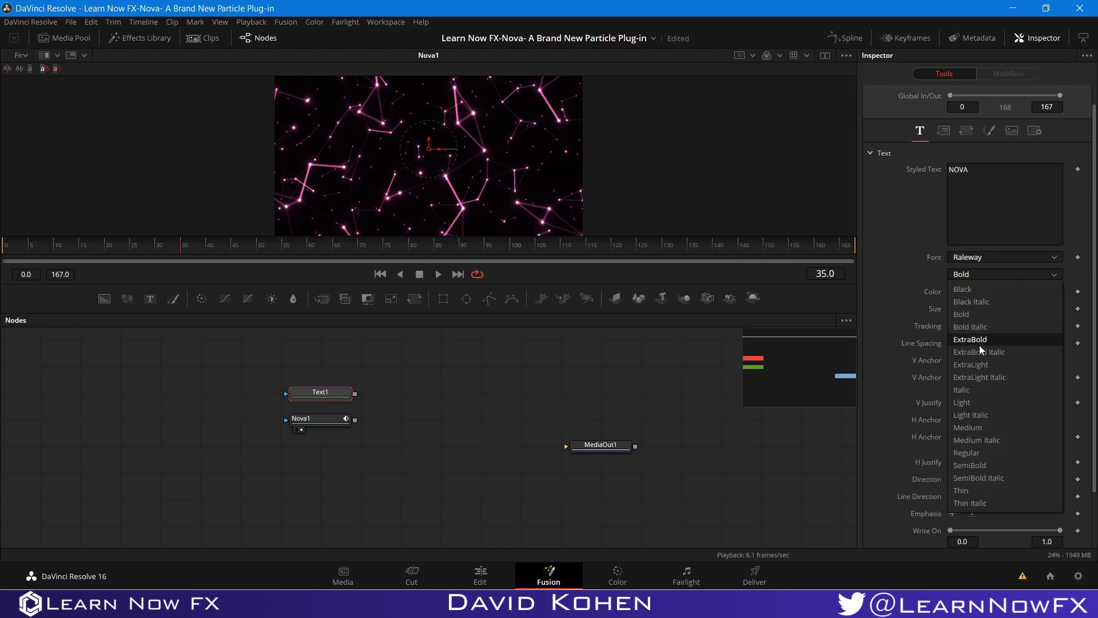
left_click(982, 368)
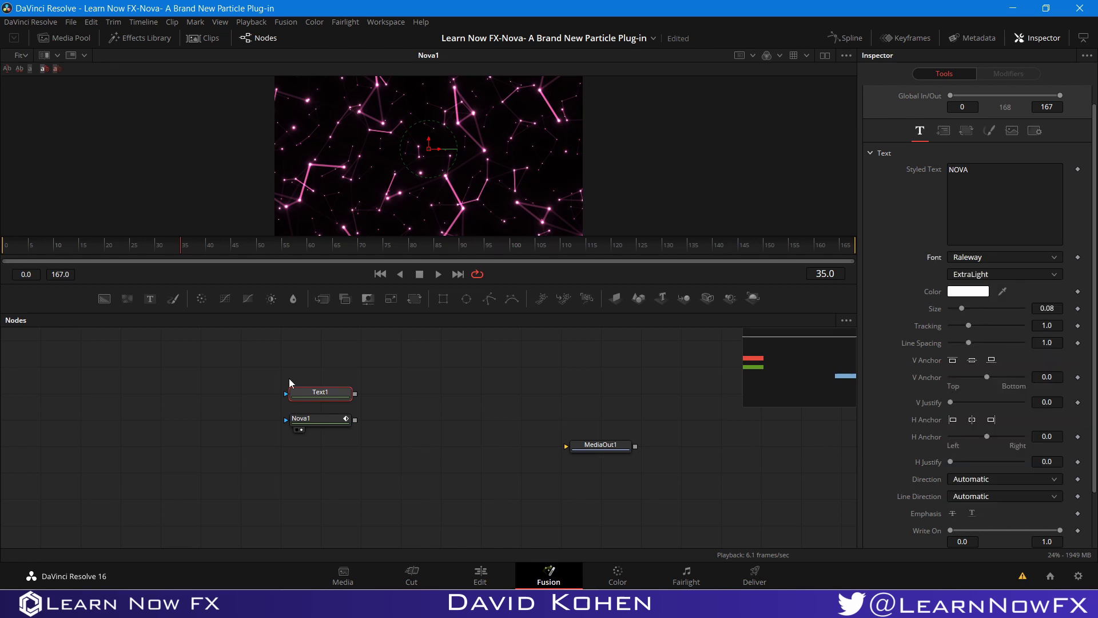
left_click(302, 403)
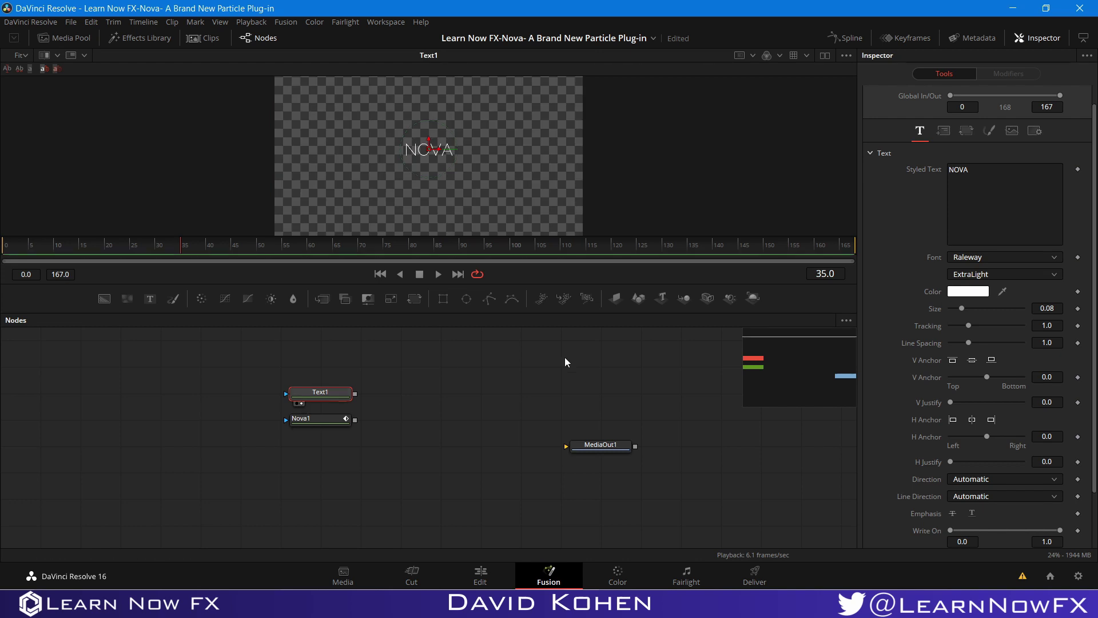
left_click_drag(961, 308, 980, 310)
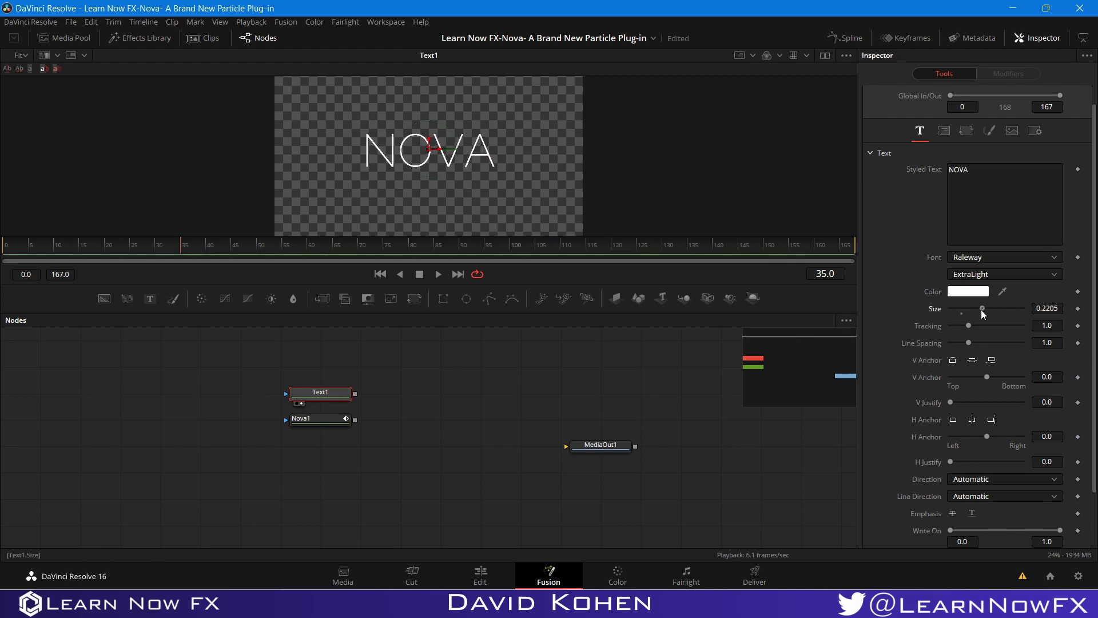
left_click(426, 386)
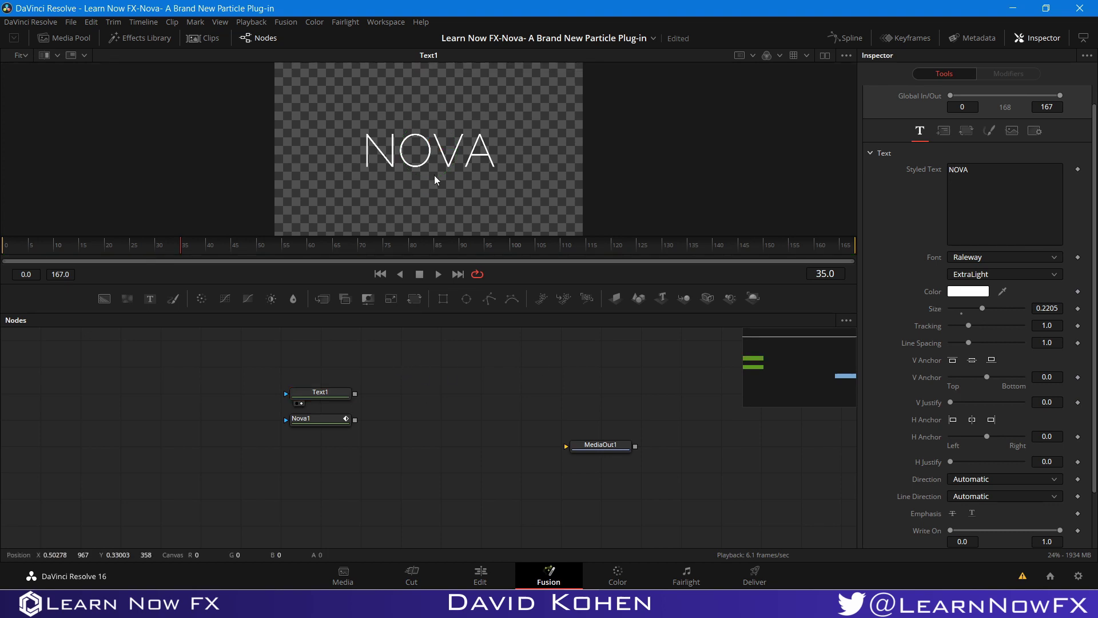
Insert a DVE node after Text1, view its output, and go to frame 0
left_click(308, 401)
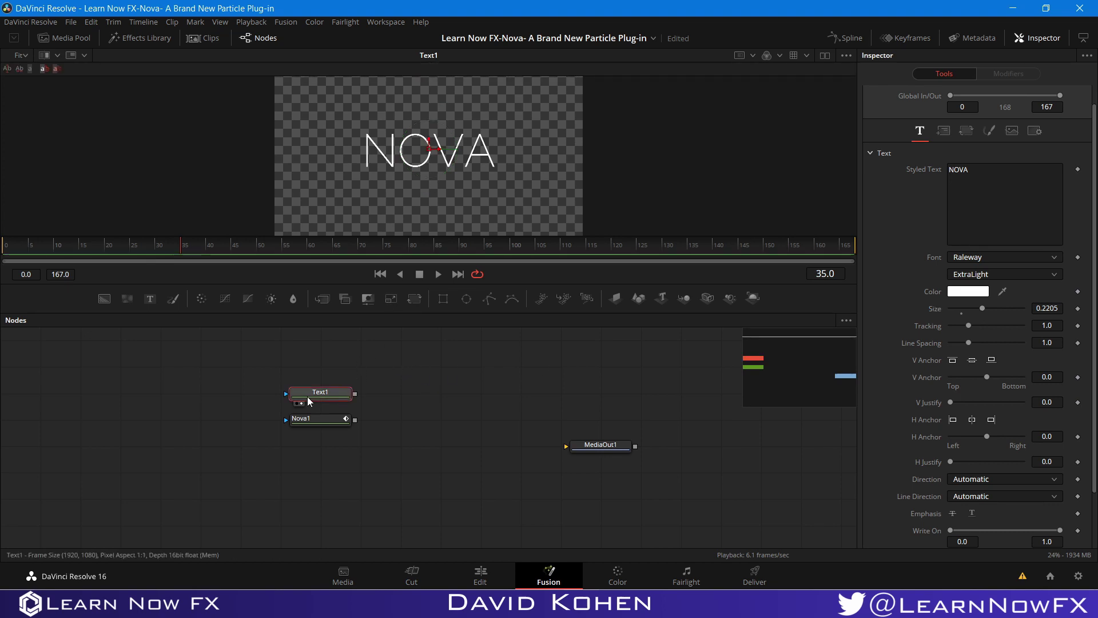
key("shift+space")
type("dve")
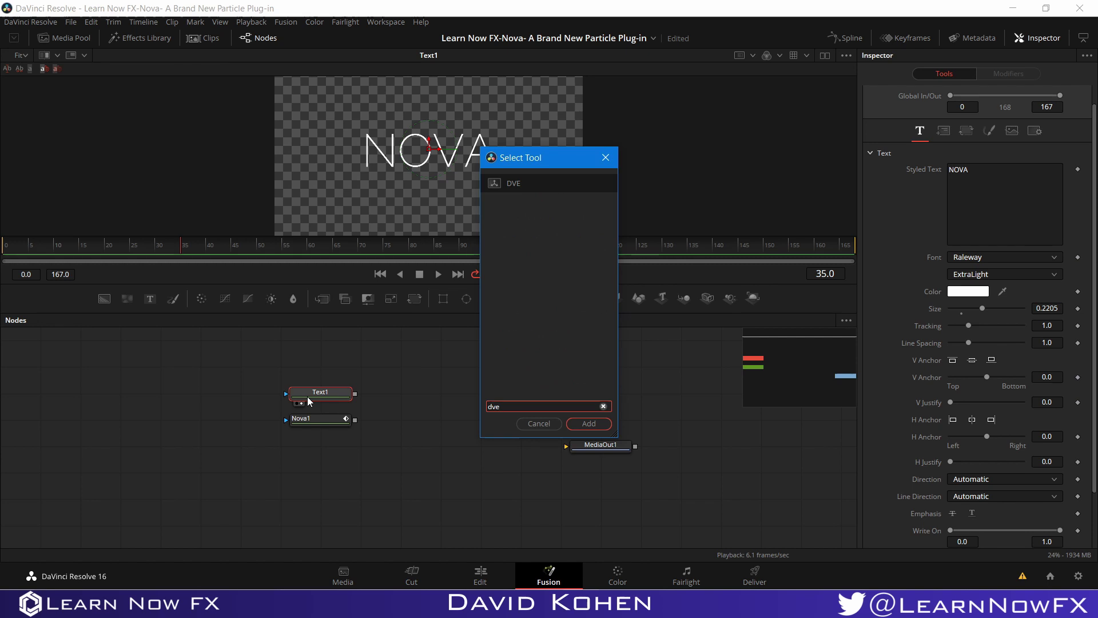
key("Return")
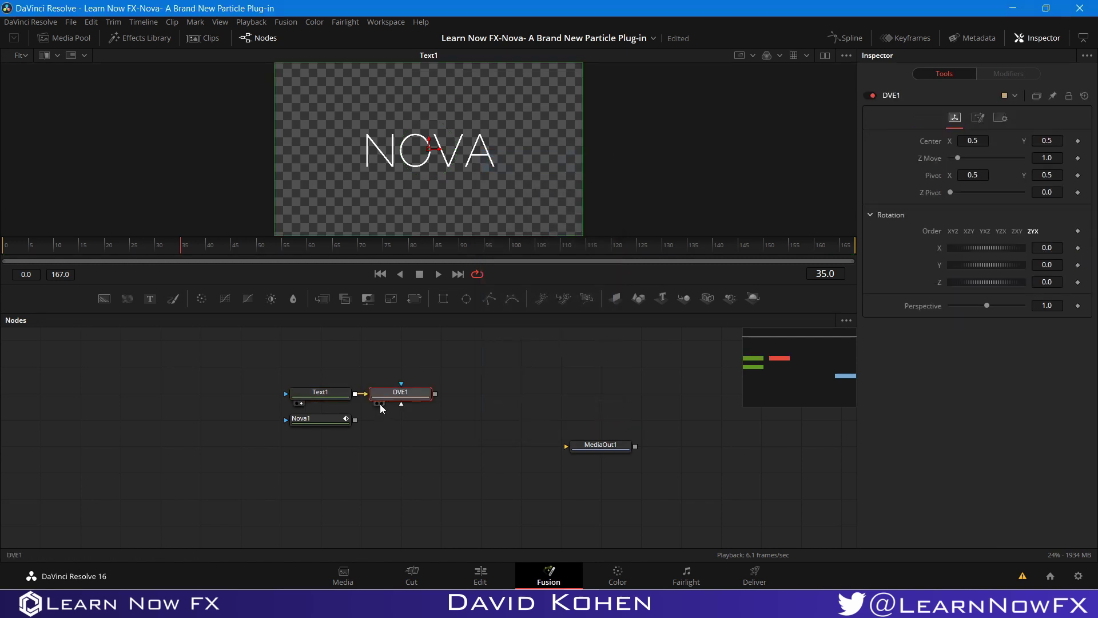
left_click(381, 403)
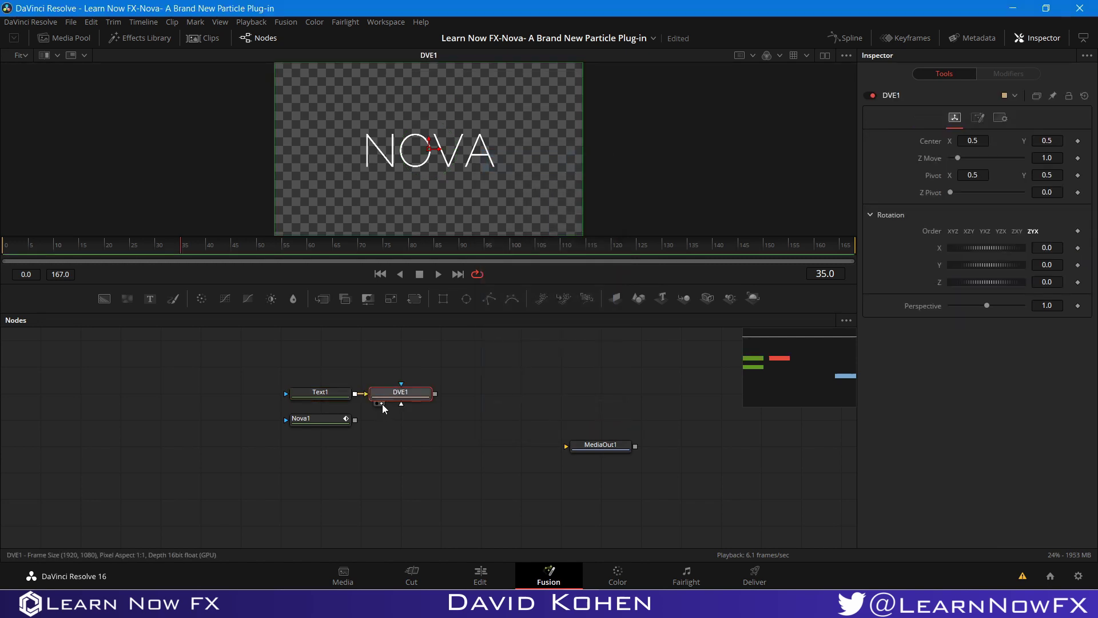
left_click_drag(231, 246, 6, 246)
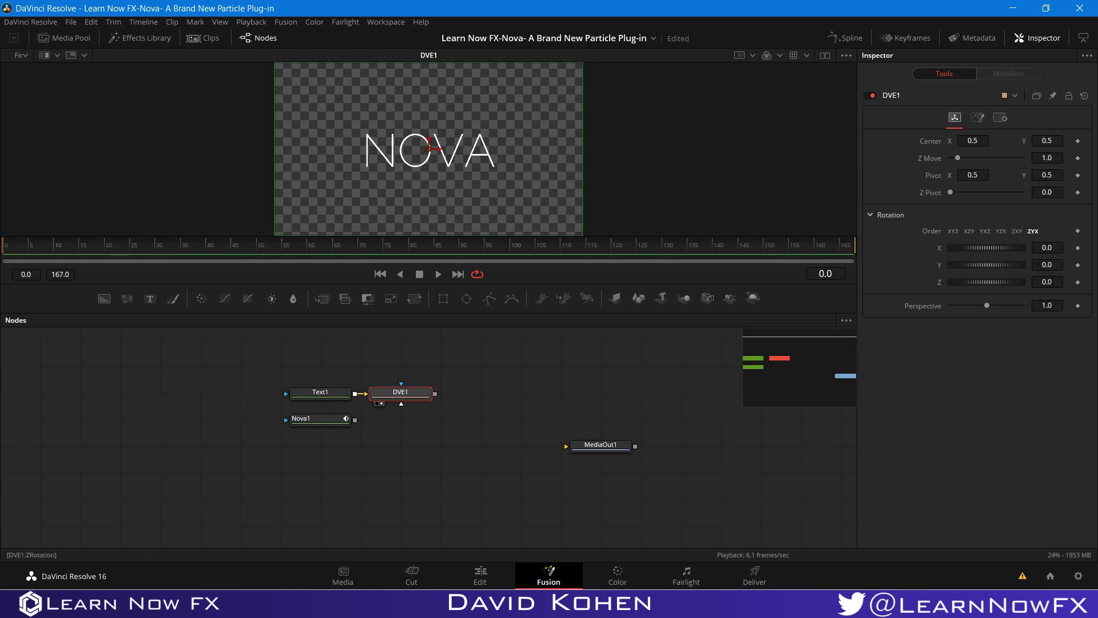
At frame 0, keyframe Z Rotation 70 and push Z Move back to 0
left_click(1047, 282)
type("70")
left_click(1077, 282)
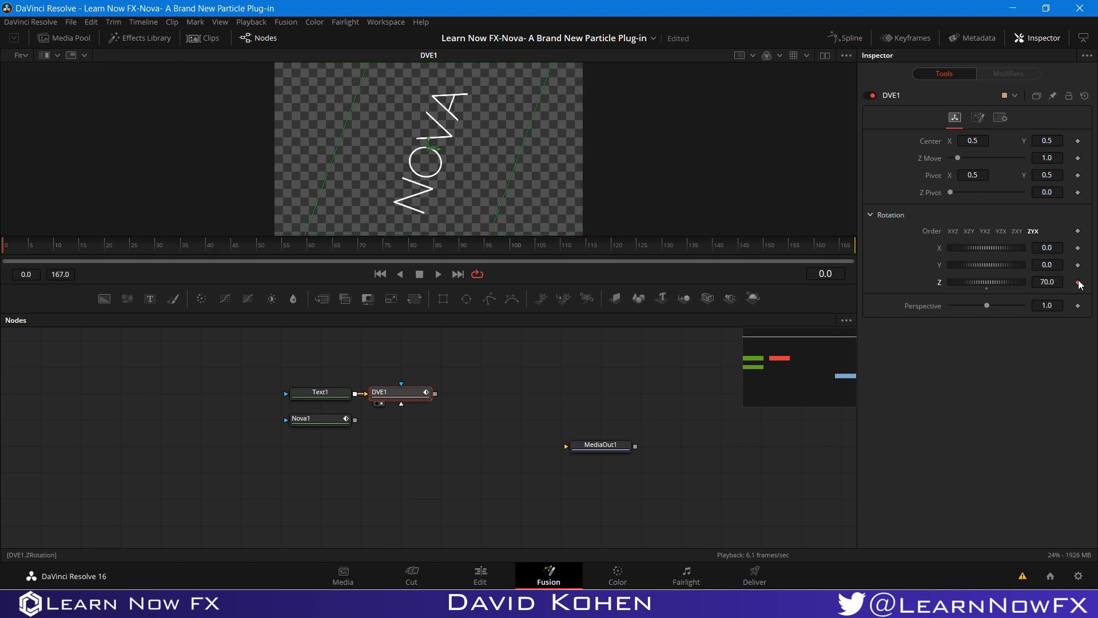
left_click_drag(957, 158, 900, 156)
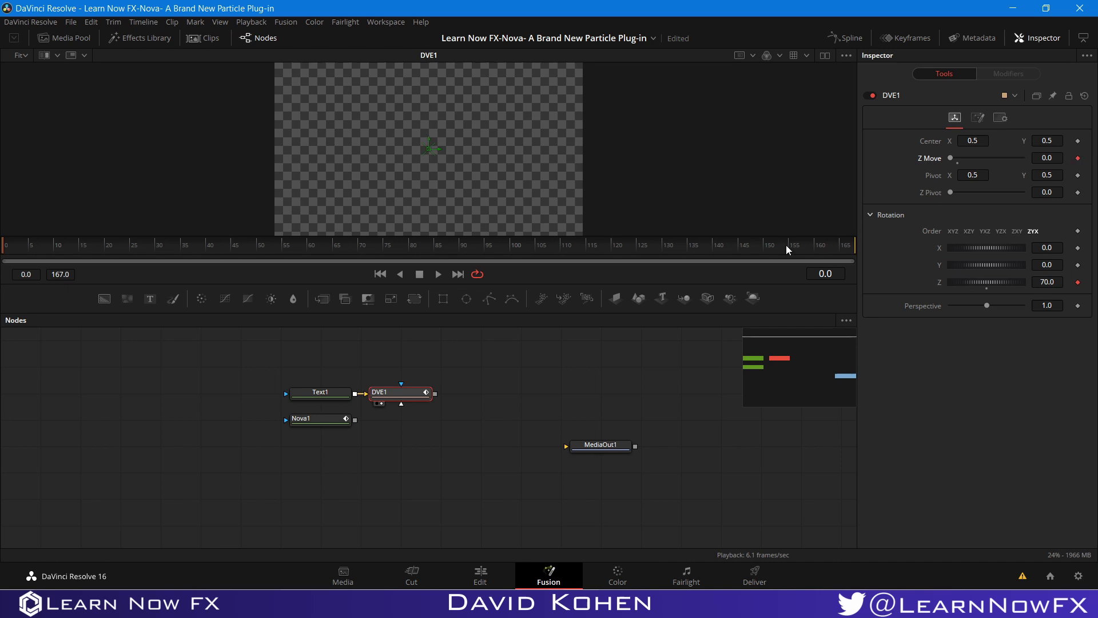
Move to frame 160 and keyframe DVE1's Z Move at 1.0
left_click(325, 424)
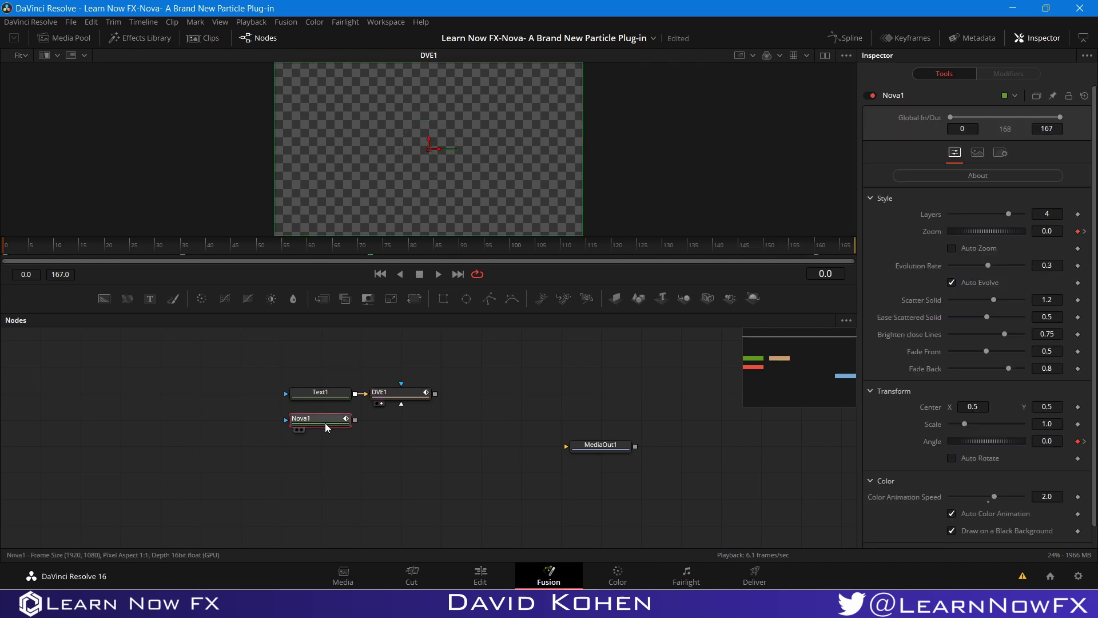
left_click(815, 247)
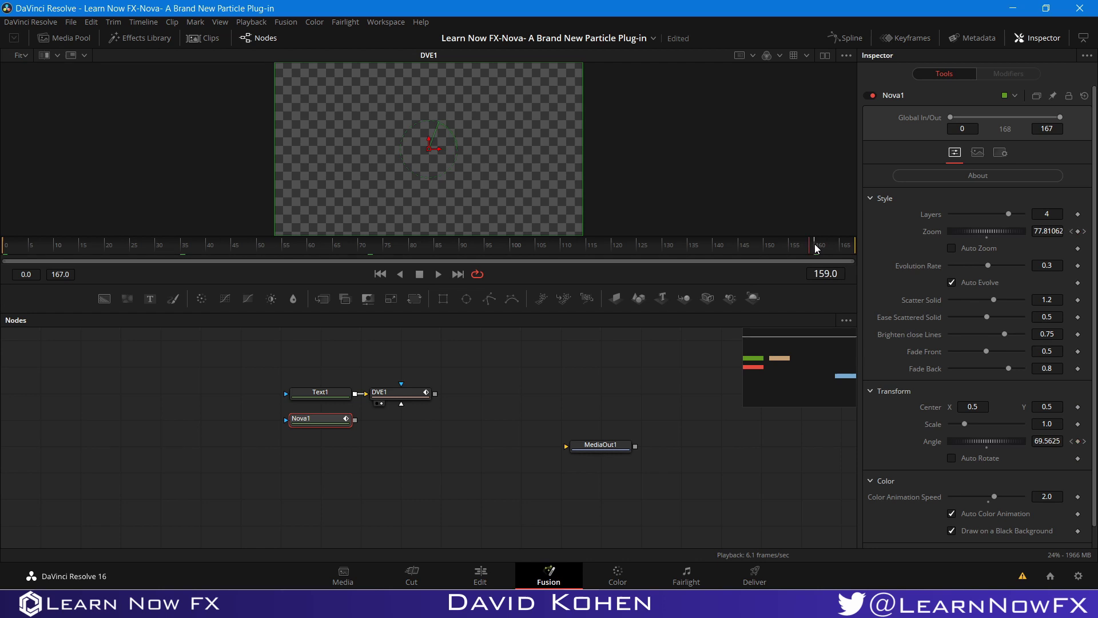
key("Right")
left_click(395, 397)
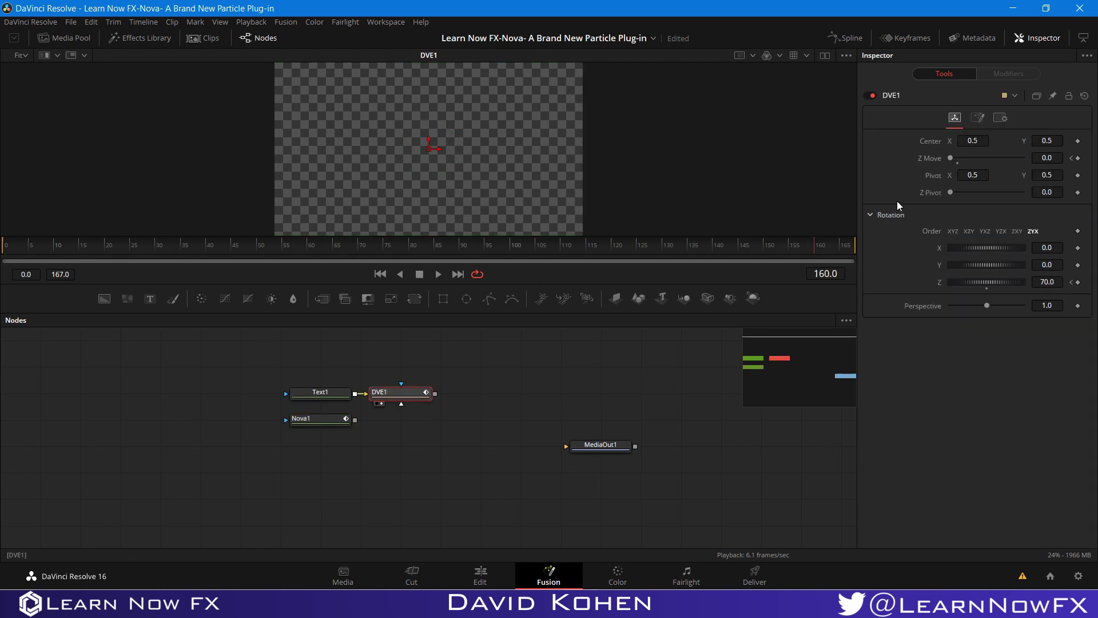
left_click(1051, 158)
type("1")
key("Return")
Keyframe Z Rotation 0 at frame 160 and preview the title animation from frame 0
left_click(1047, 281)
type("0")
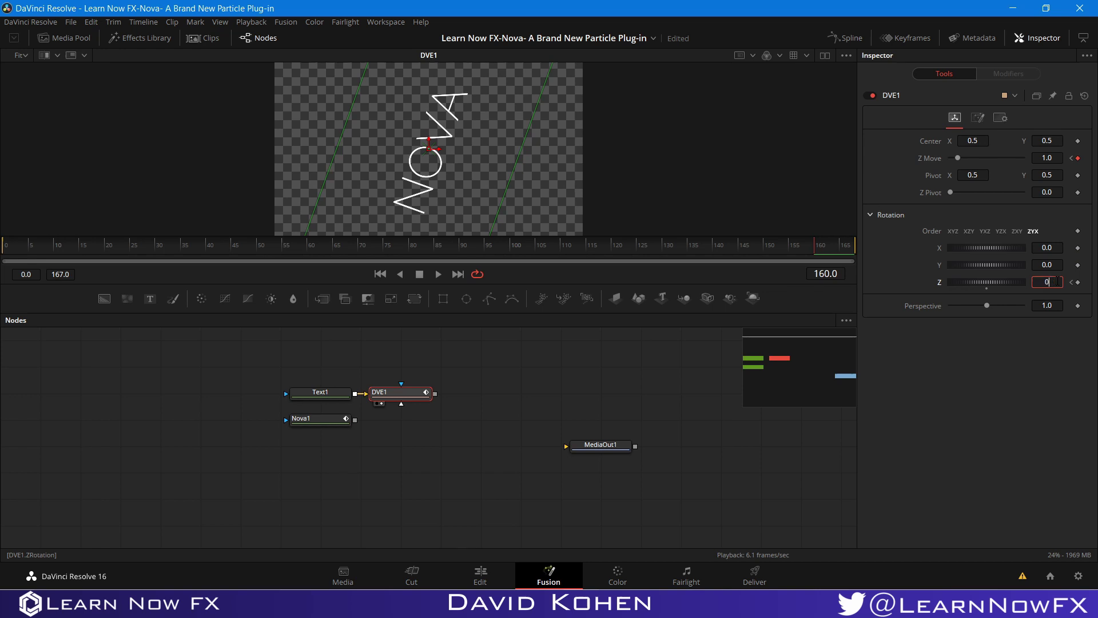
key("Return")
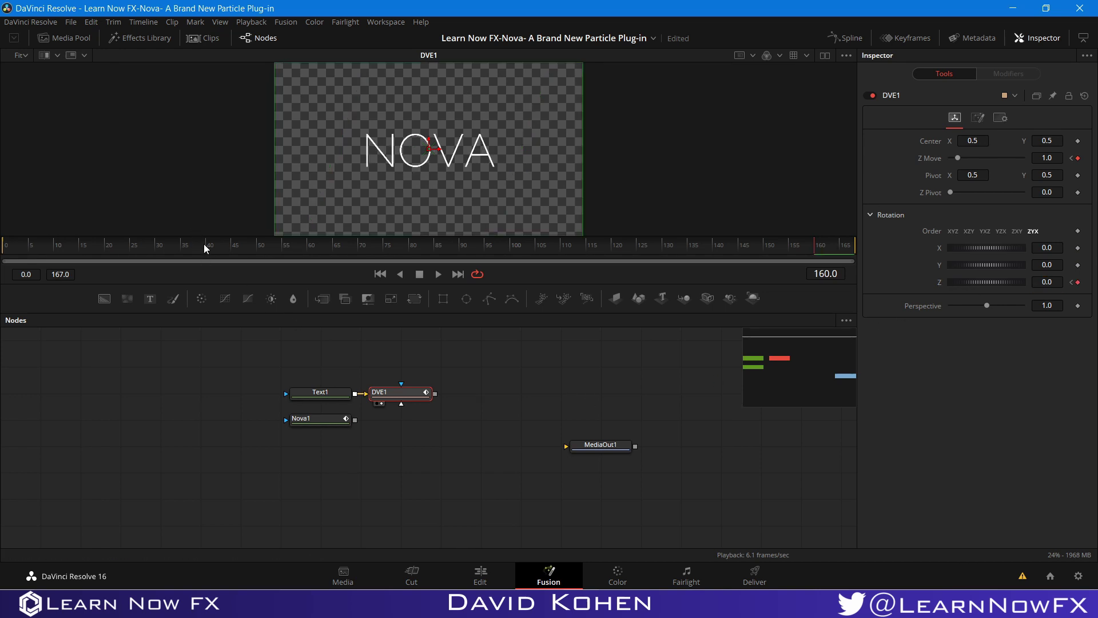
left_click_drag(204, 244, 1, 224)
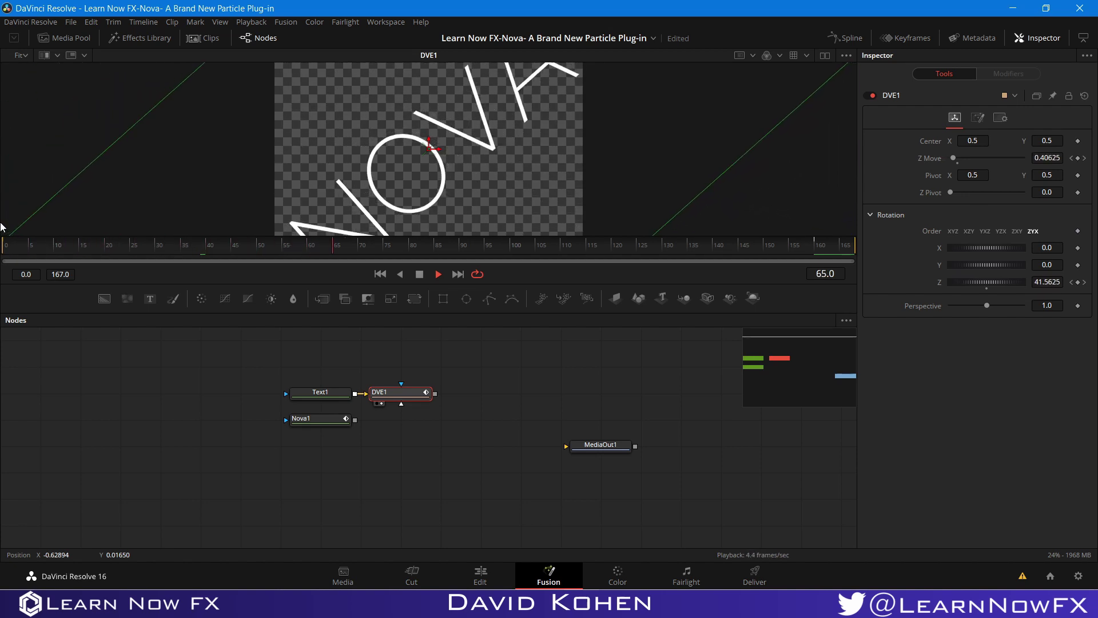
key("space")
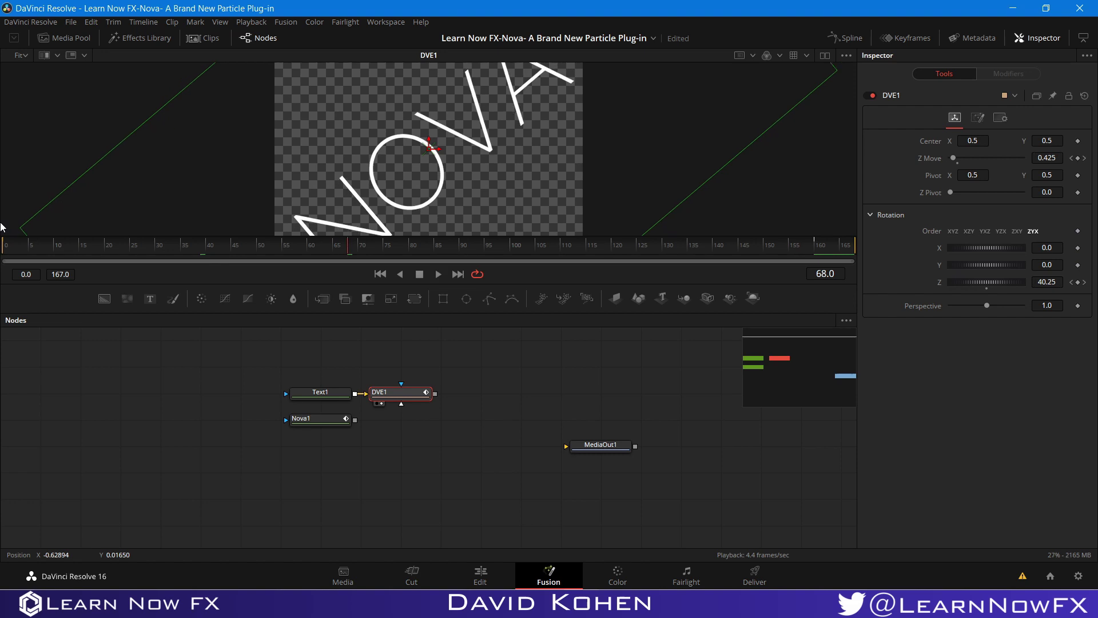
Drag DVE1 onto Nova1 to create Merge1, view it, and check DVE1's Settings tab
left_click(448, 482)
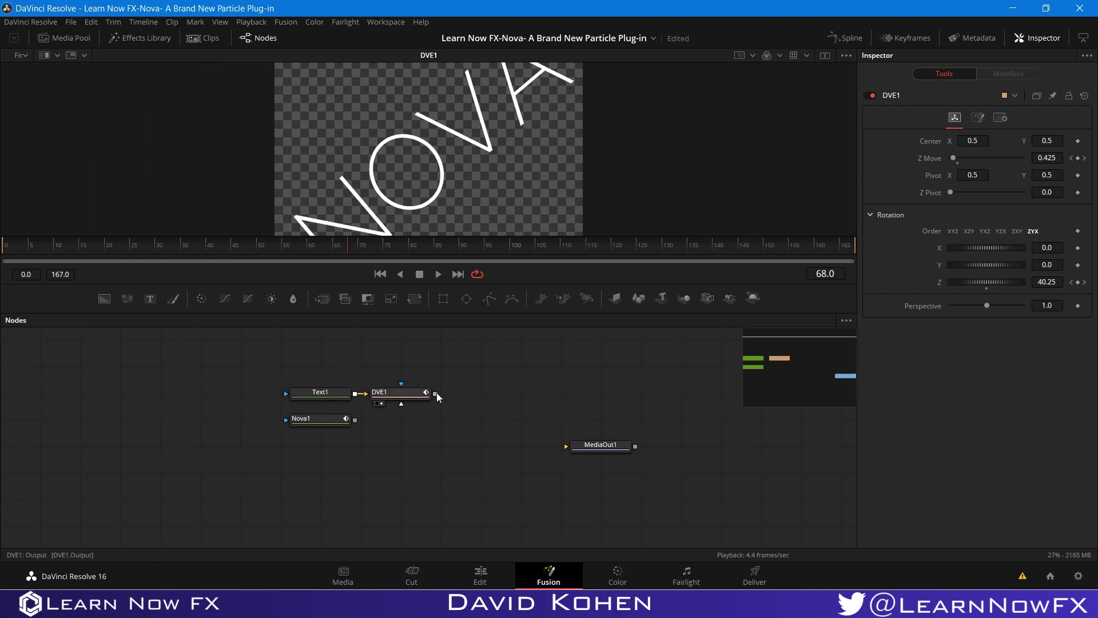
left_click_drag(435, 394, 356, 422)
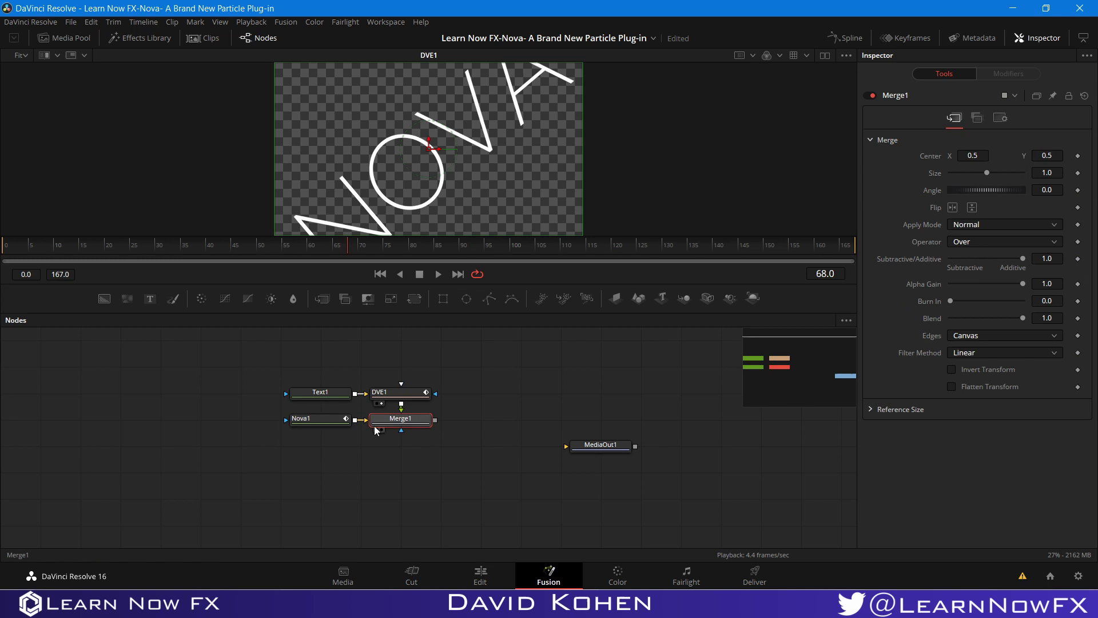
left_click(382, 431)
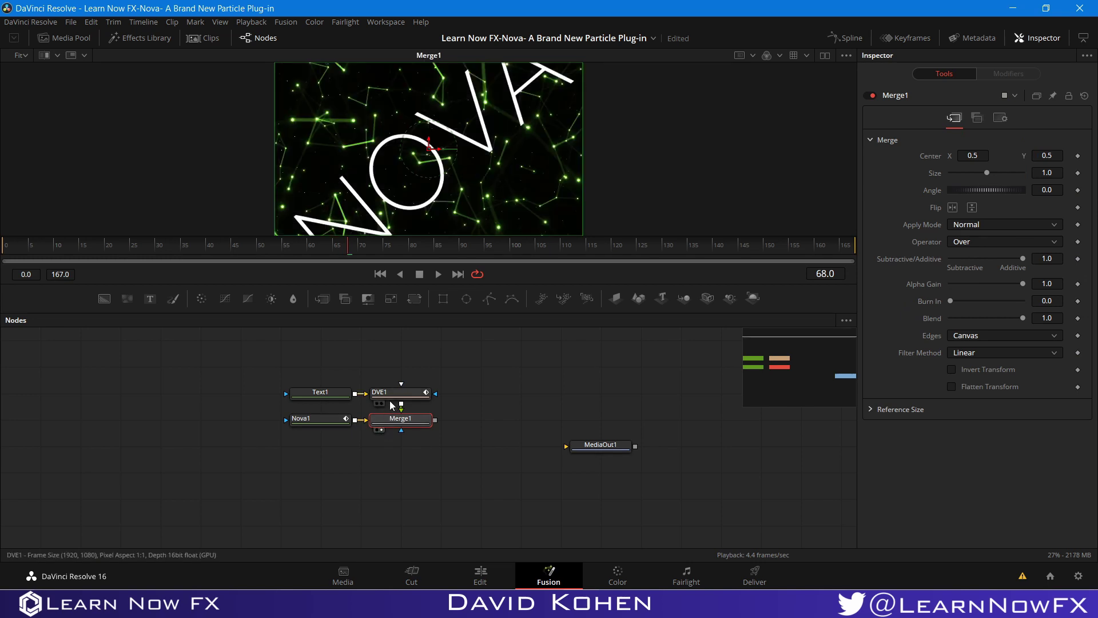
left_click(393, 395)
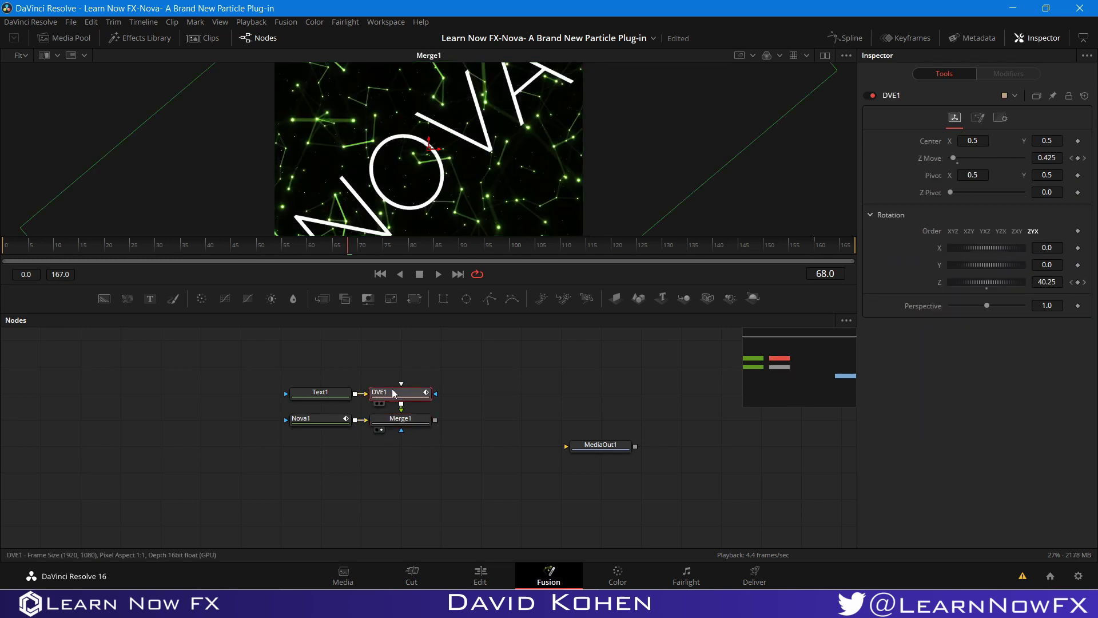
left_click(999, 118)
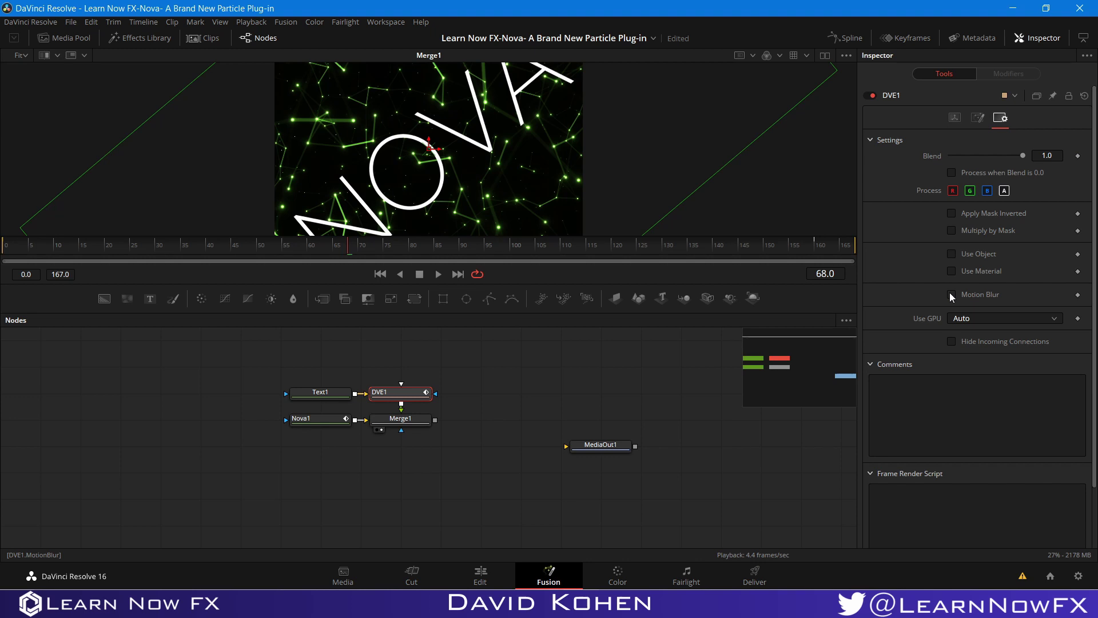
left_click(518, 394)
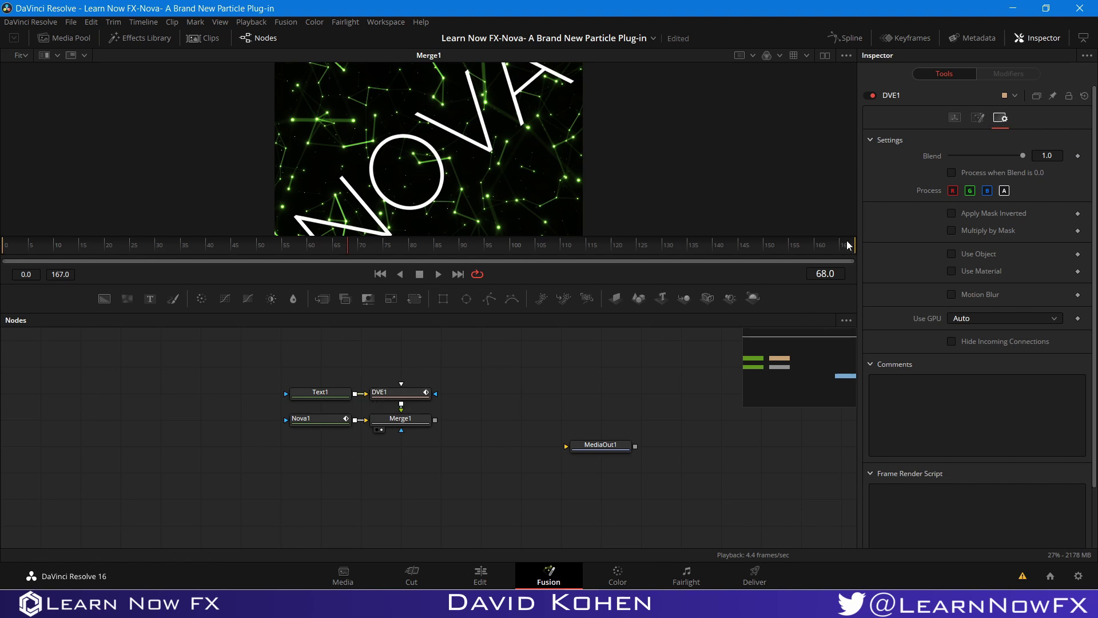
Ease Nova1's Zoom and Angle keyframes into smooth S-curves in the Spline editor, then hide it
left_click(845, 39)
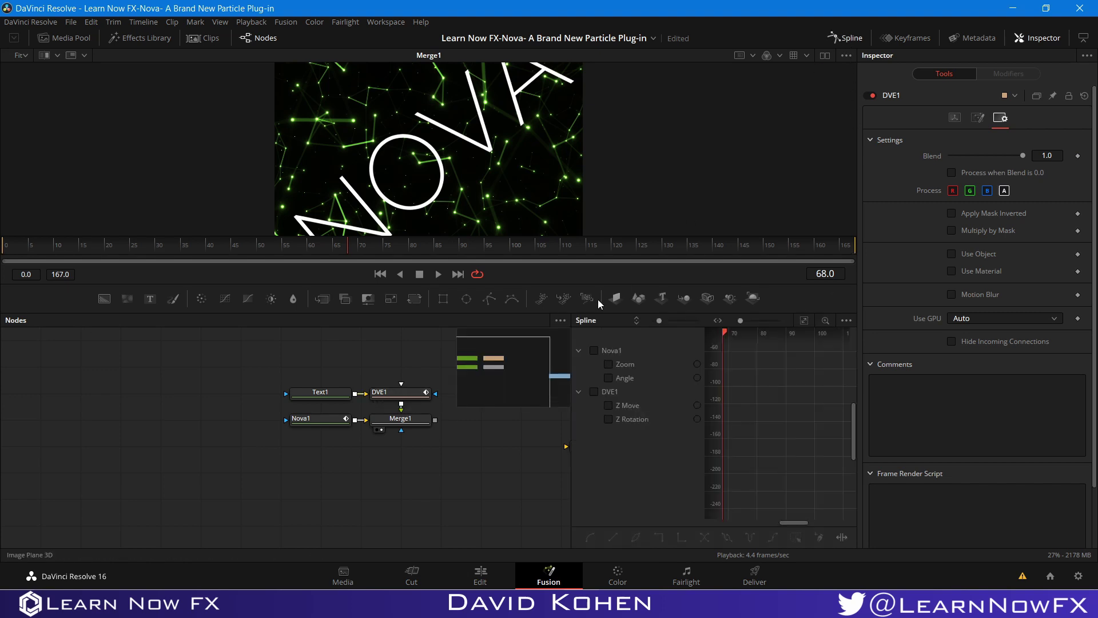
left_click_drag(571, 374, 131, 362)
left_click(144, 350)
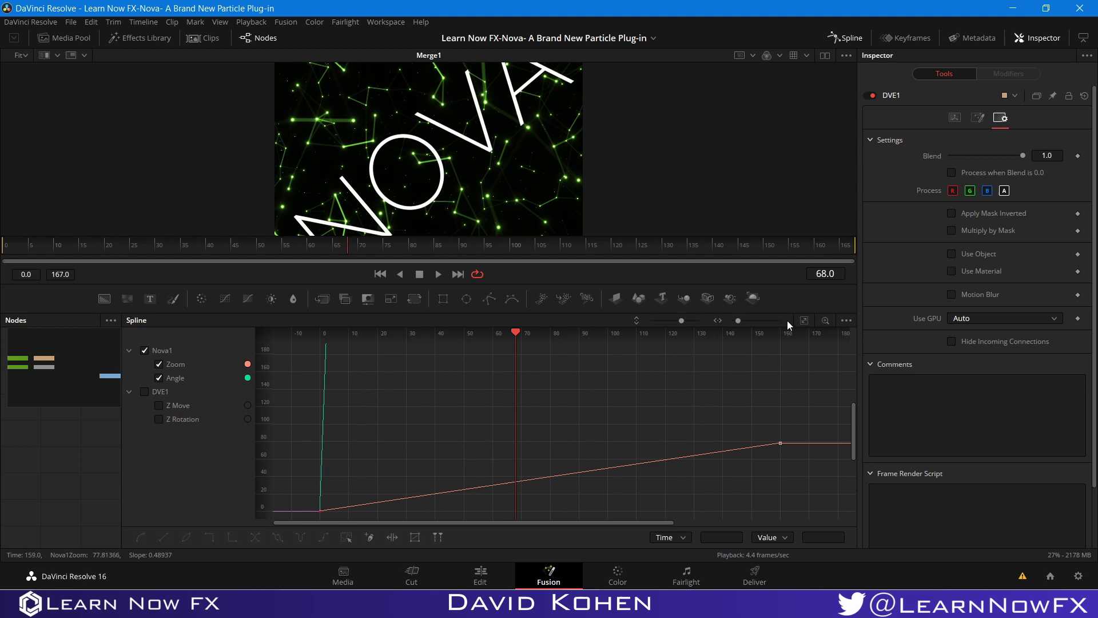
left_click(803, 321)
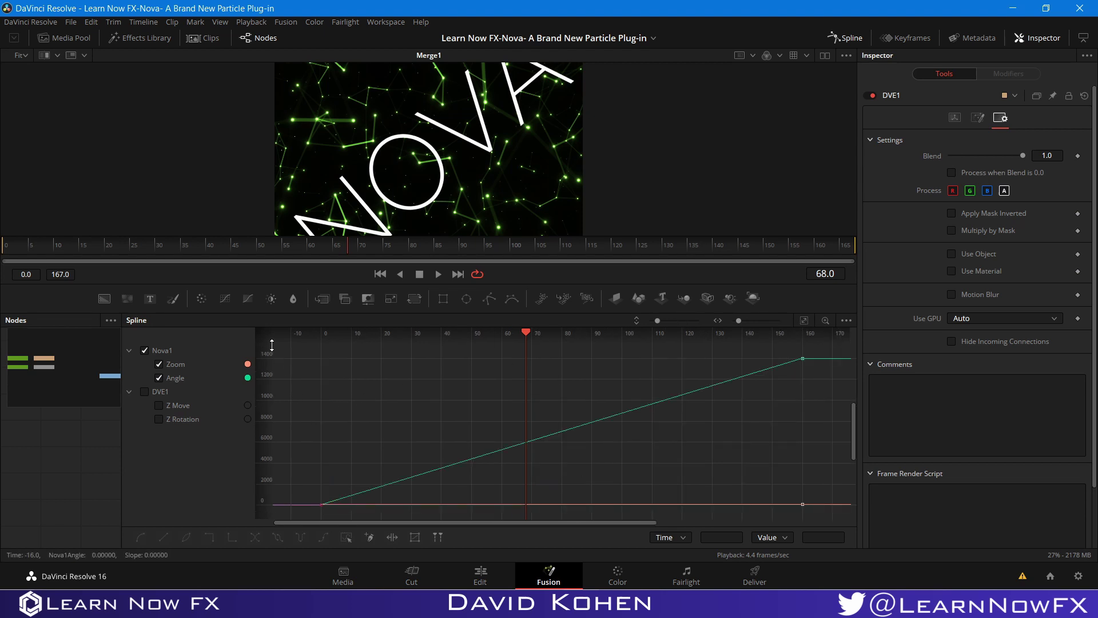
left_click_drag(282, 349, 840, 518)
key("s")
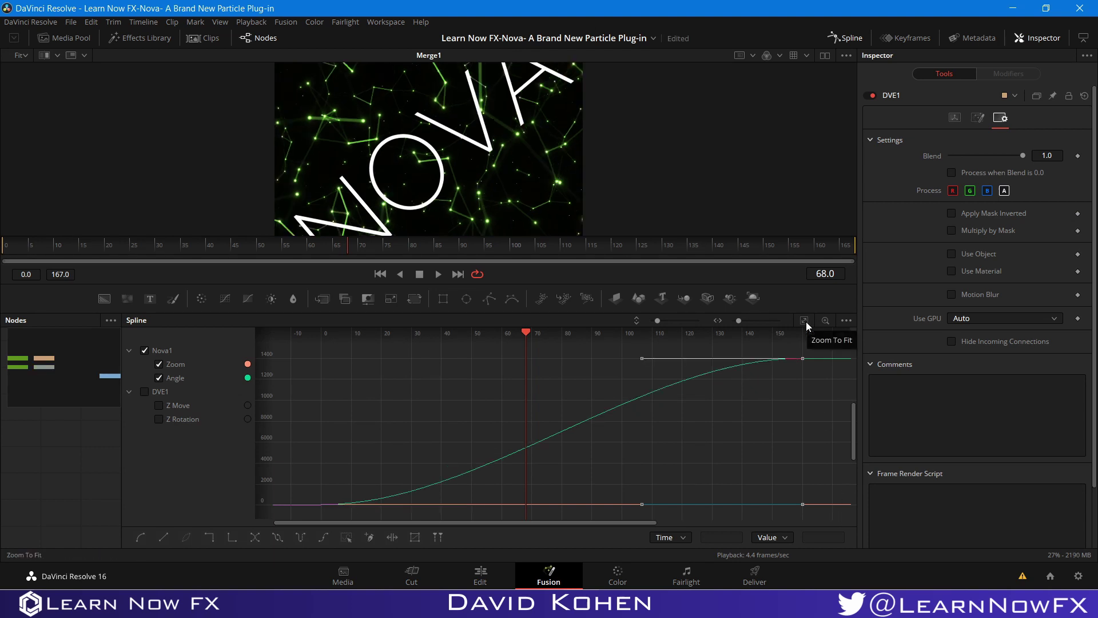
left_click(846, 35)
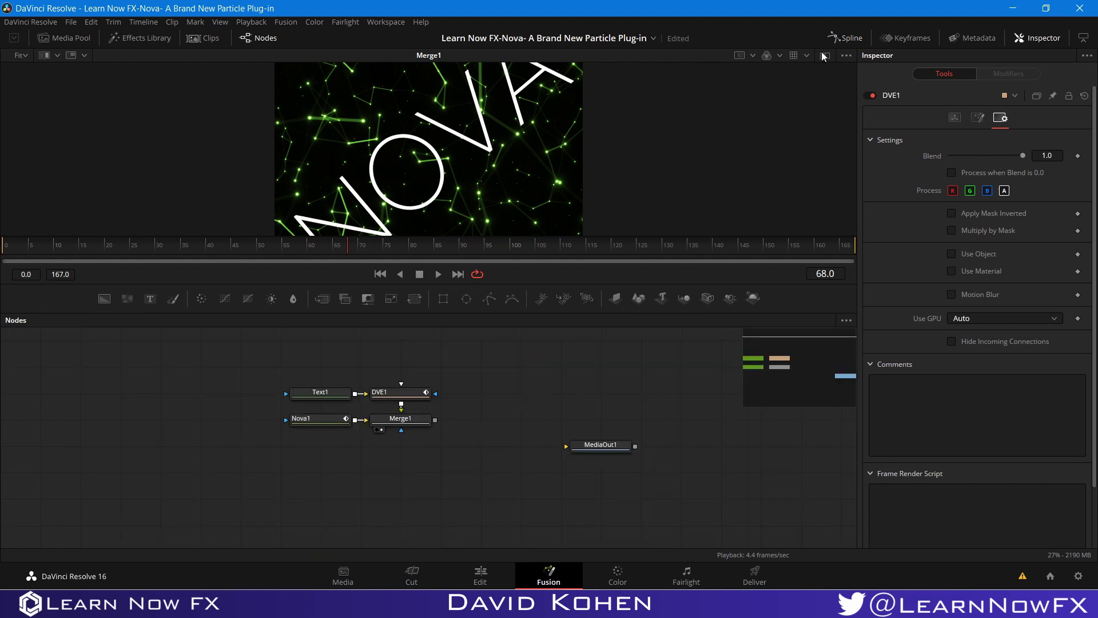
Show only DVE1's Z Move curve and smooth all its keyframes
left_click(382, 428)
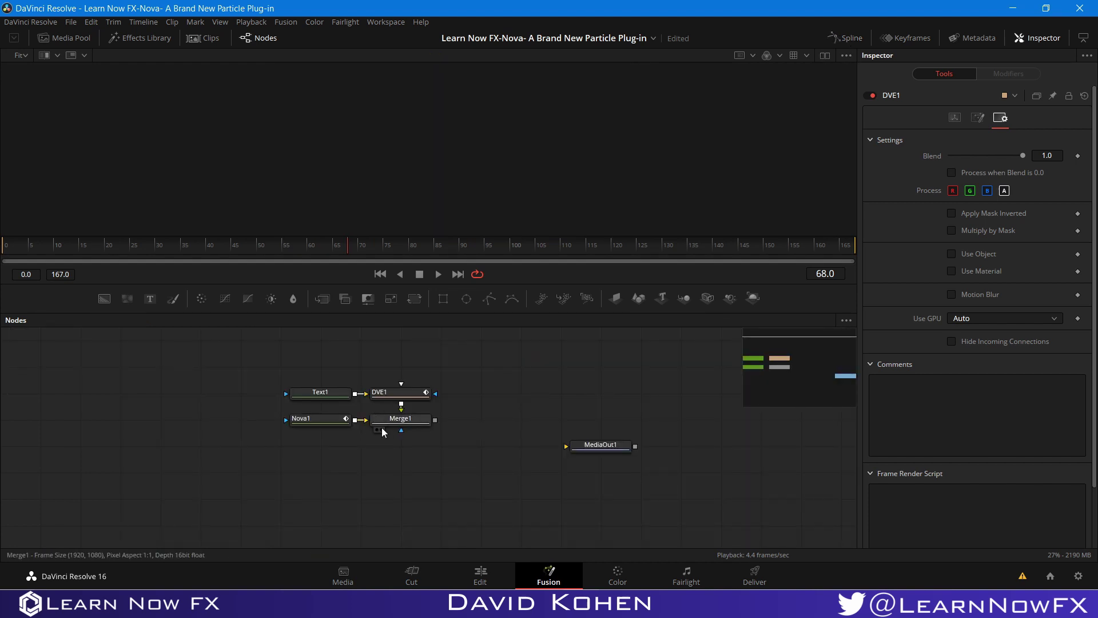
left_click(845, 38)
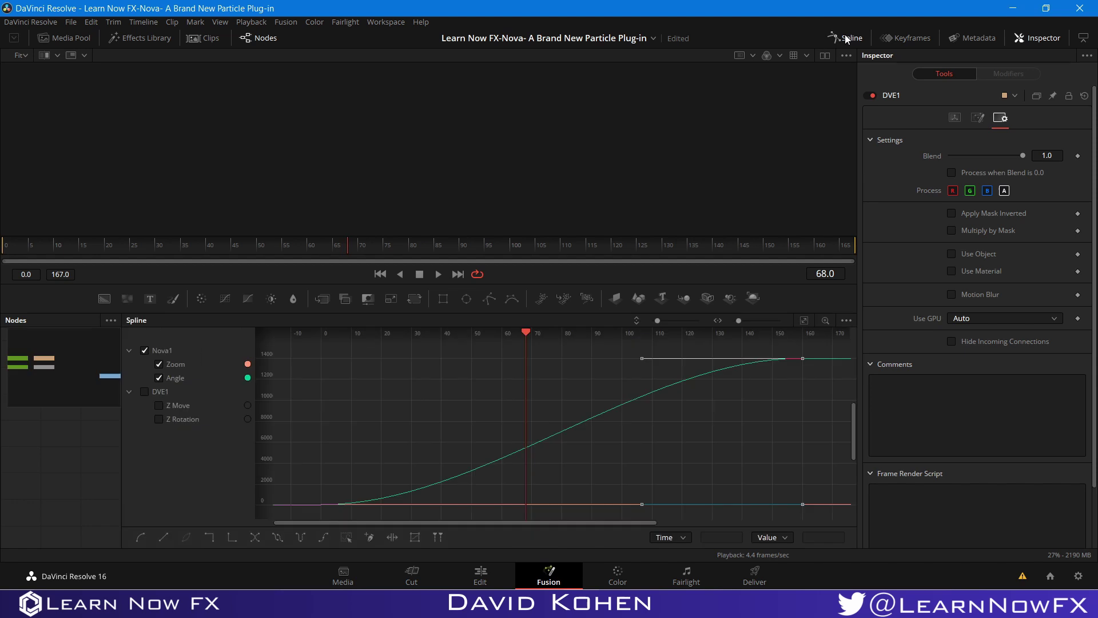
left_click(145, 350)
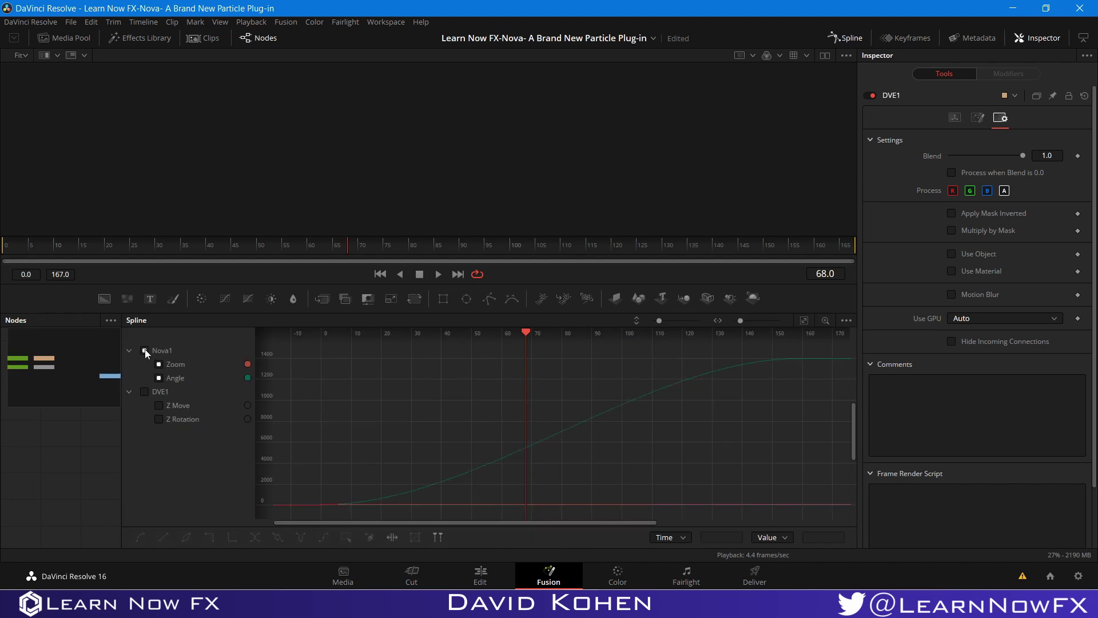
left_click(159, 405)
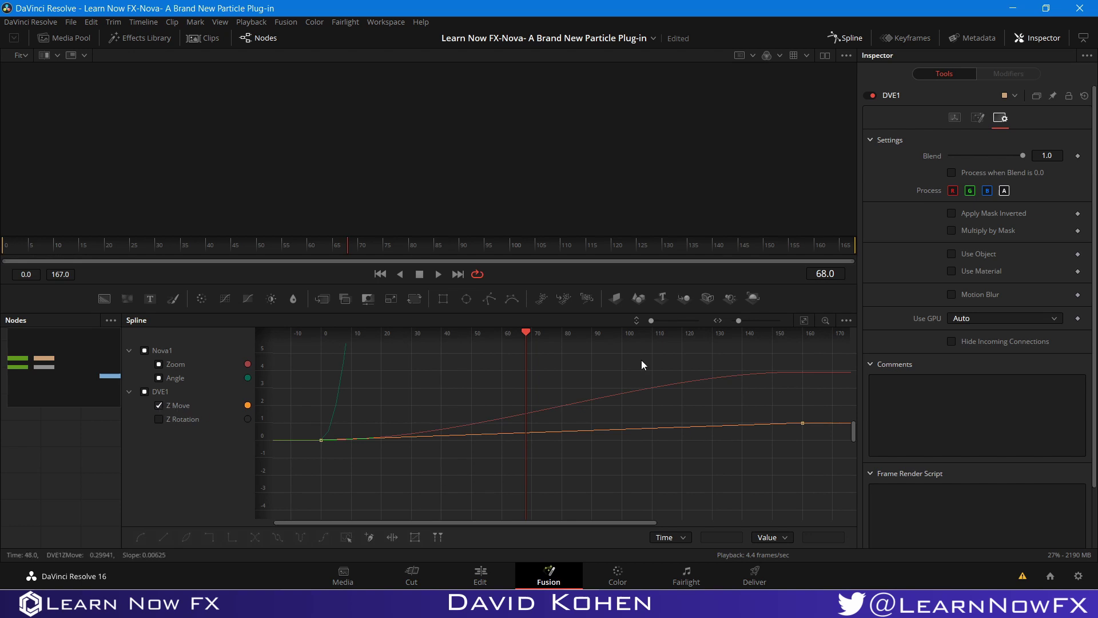
left_click(144, 350)
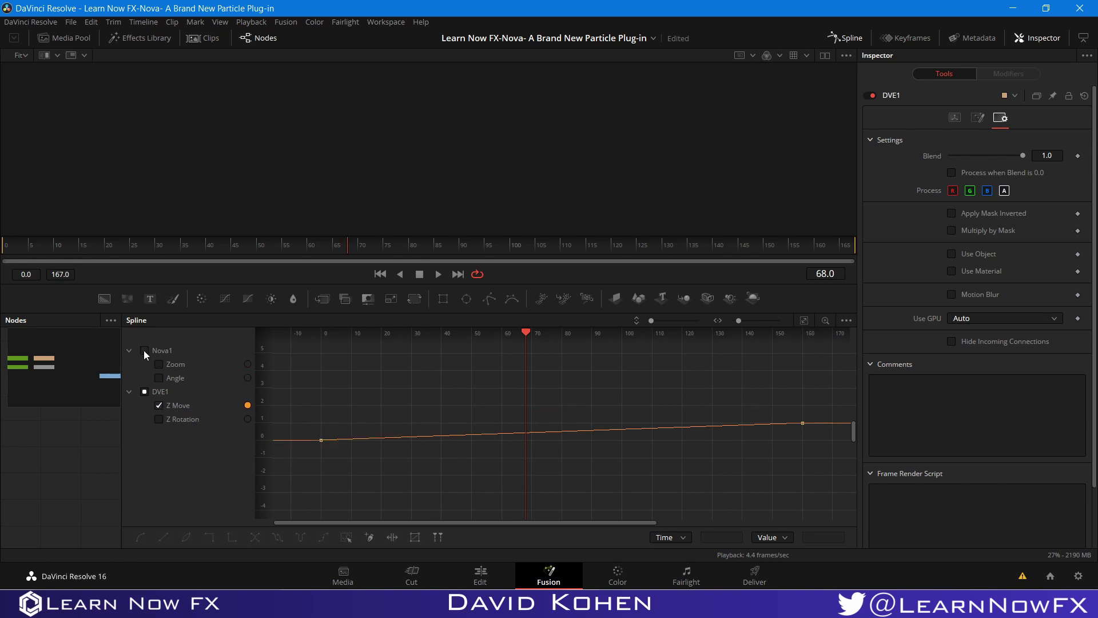
left_click(804, 321)
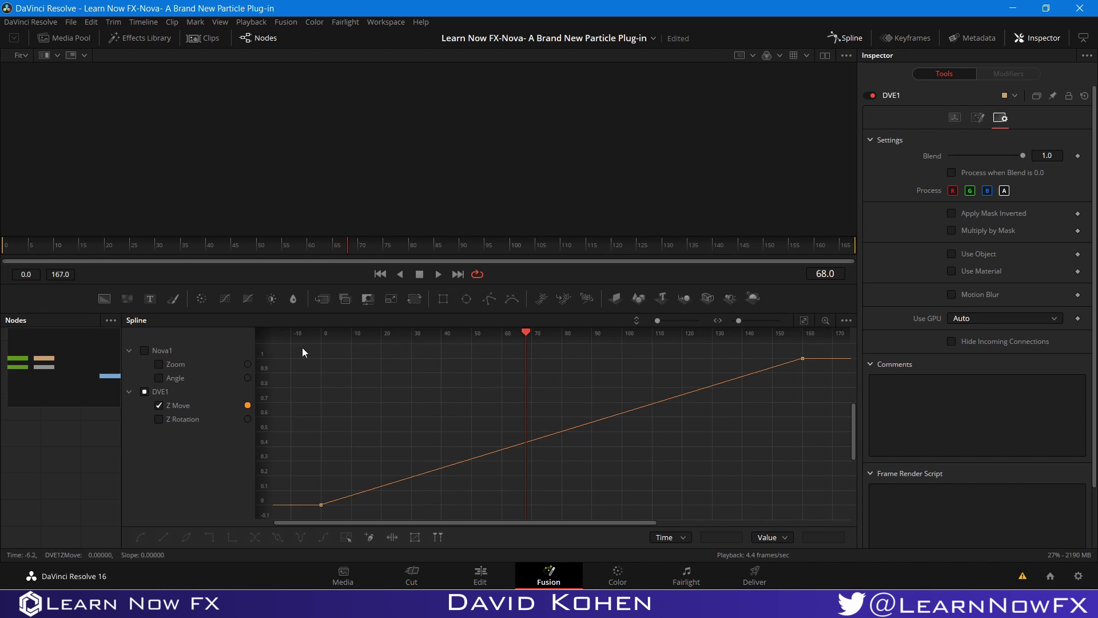
left_click_drag(302, 348, 842, 509)
key("s")
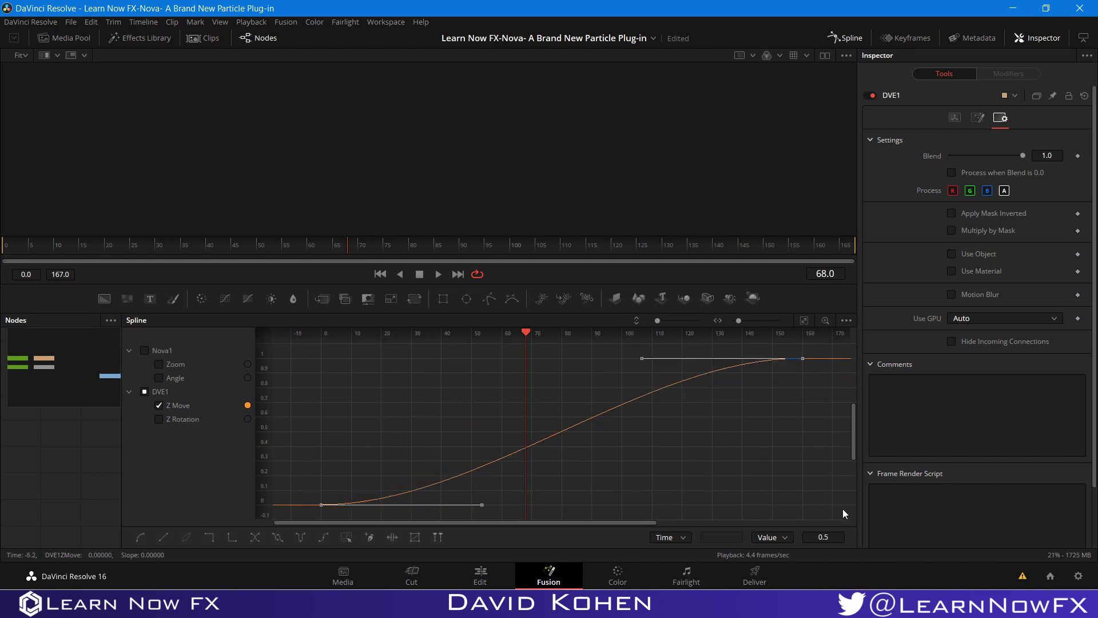
Switch to DVE1's Z Rotation curve and ease both its keyframes into an S-curve
left_click(159, 405)
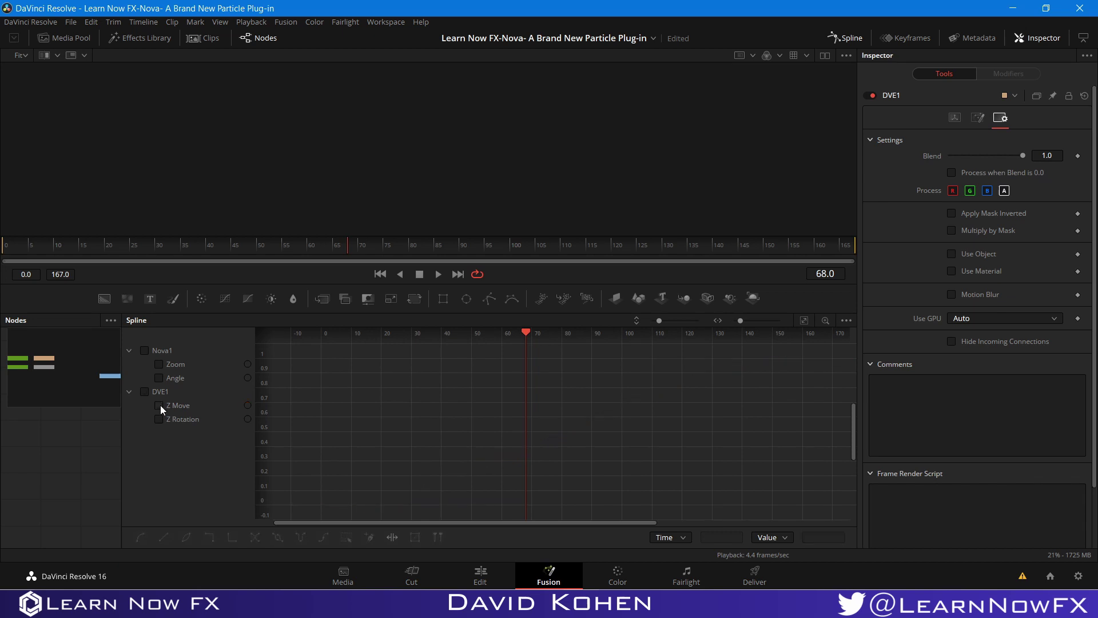
left_click(159, 419)
left_click(159, 419)
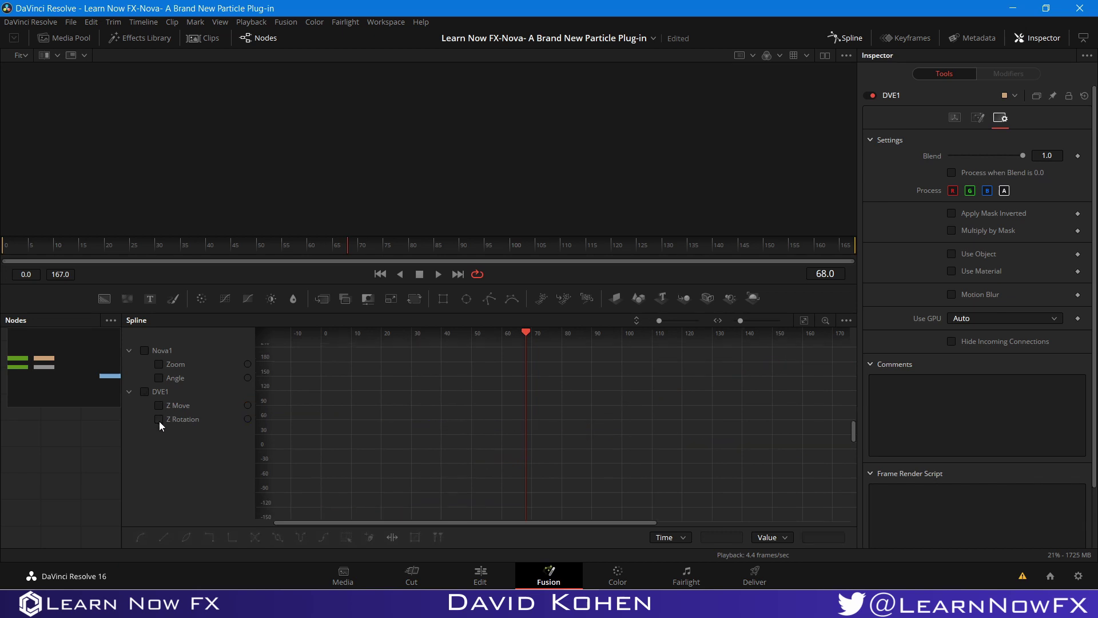
left_click(159, 419)
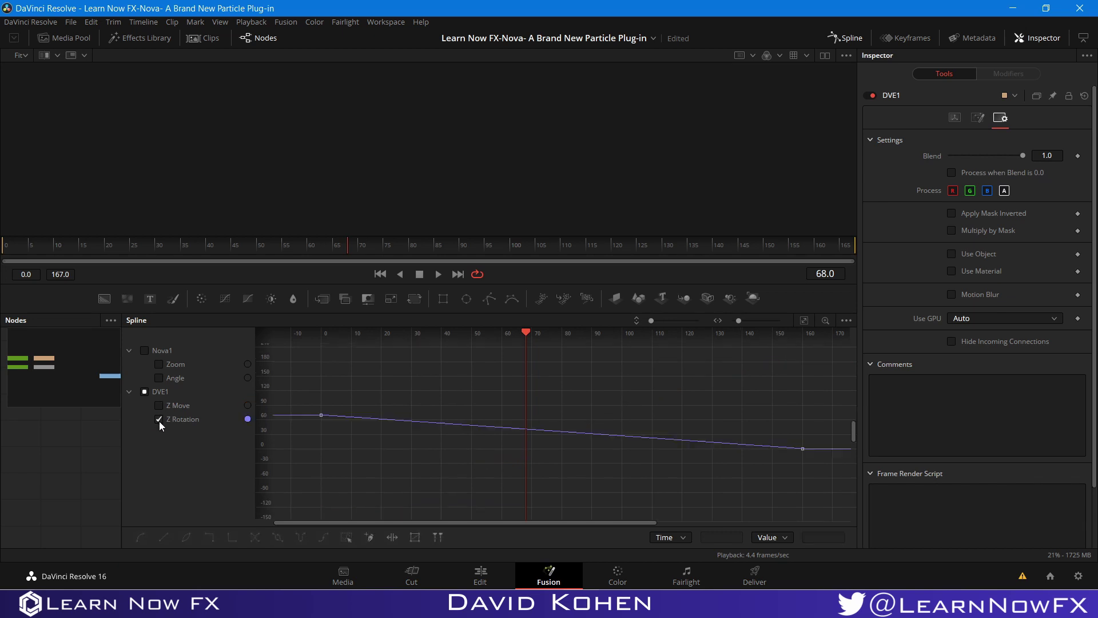
left_click(800, 320)
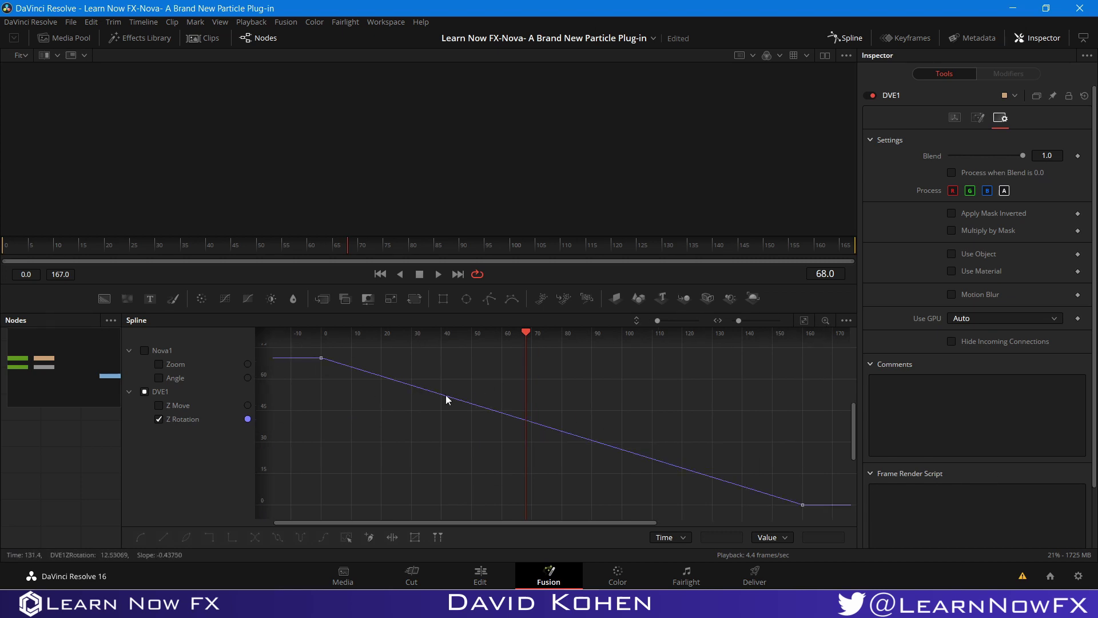
left_click_drag(306, 354, 864, 513)
key("s")
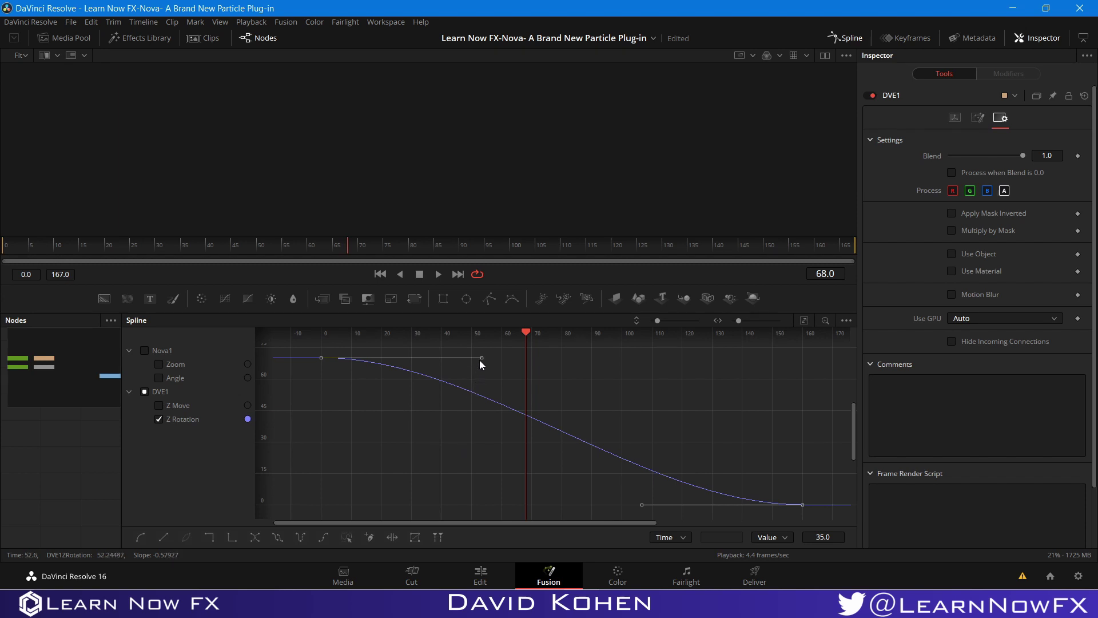
Drag the Z Rotation Bezier handles so it drops steeply, then settles slowly to 0
left_click_drag(479, 359, 317, 480)
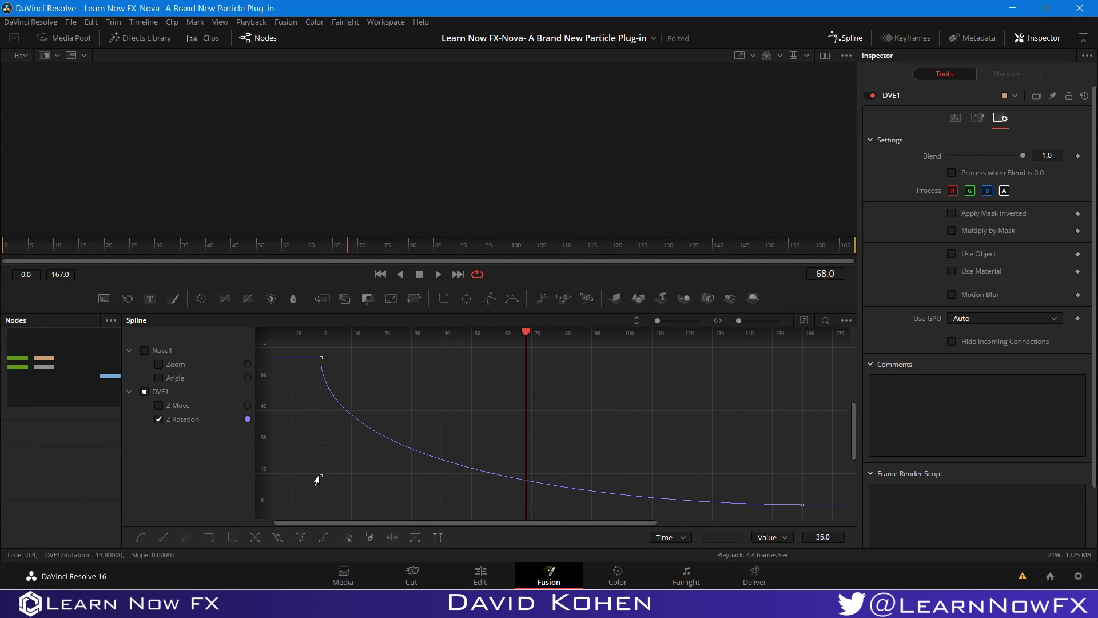
left_click_drag(642, 510, 317, 509)
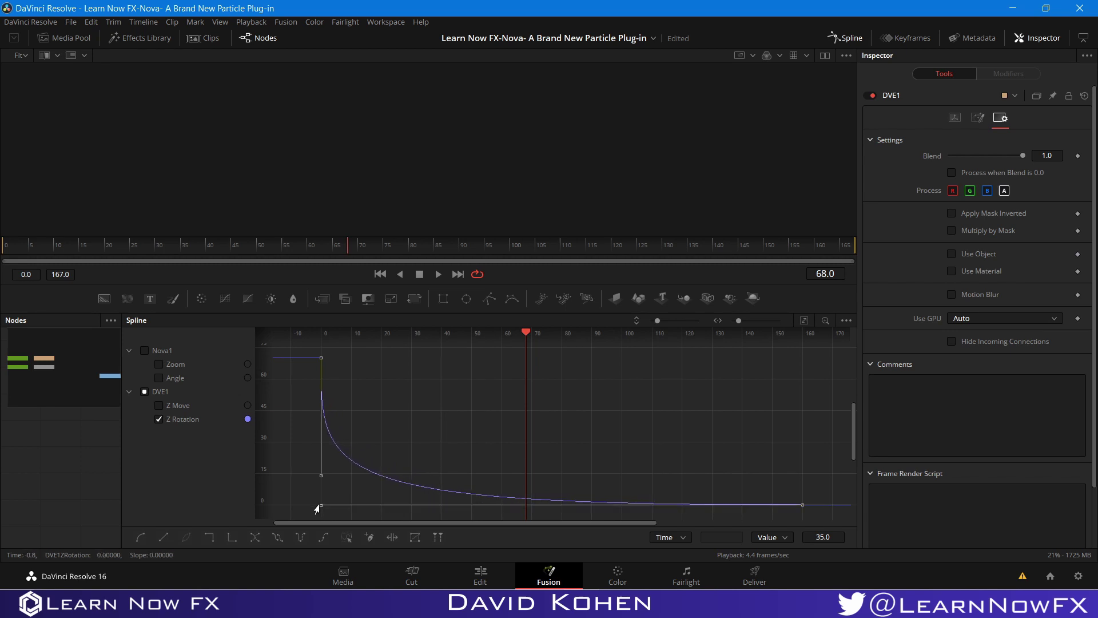
mouse_move(316, 508)
left_mouse_down()
mouse_move(322, 483)
mouse_move(319, 504)
left_mouse_up()
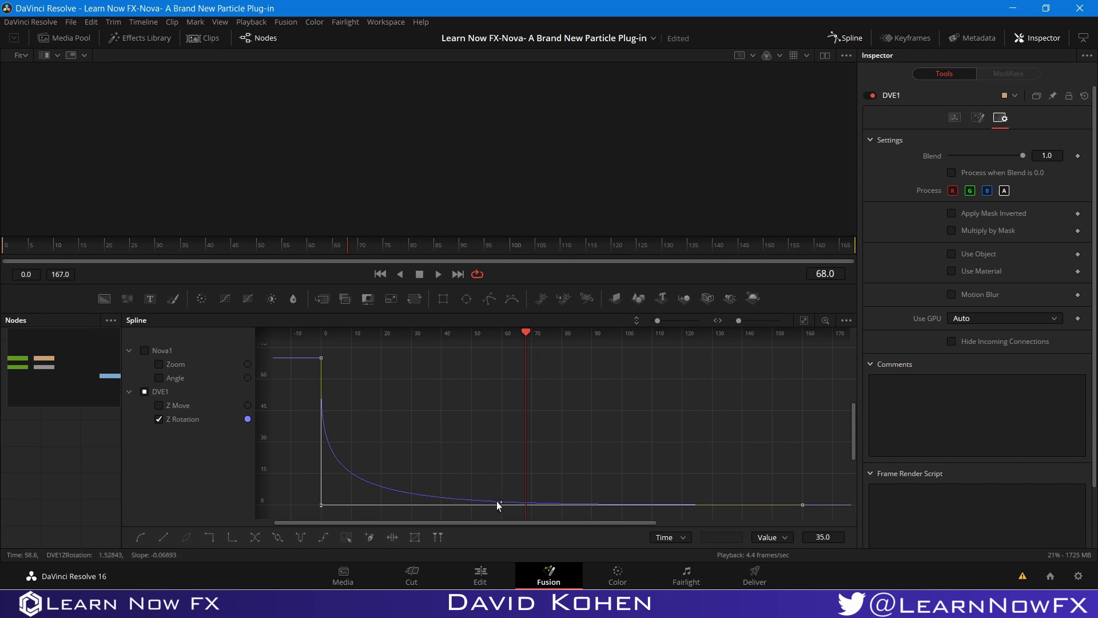
left_click(845, 39)
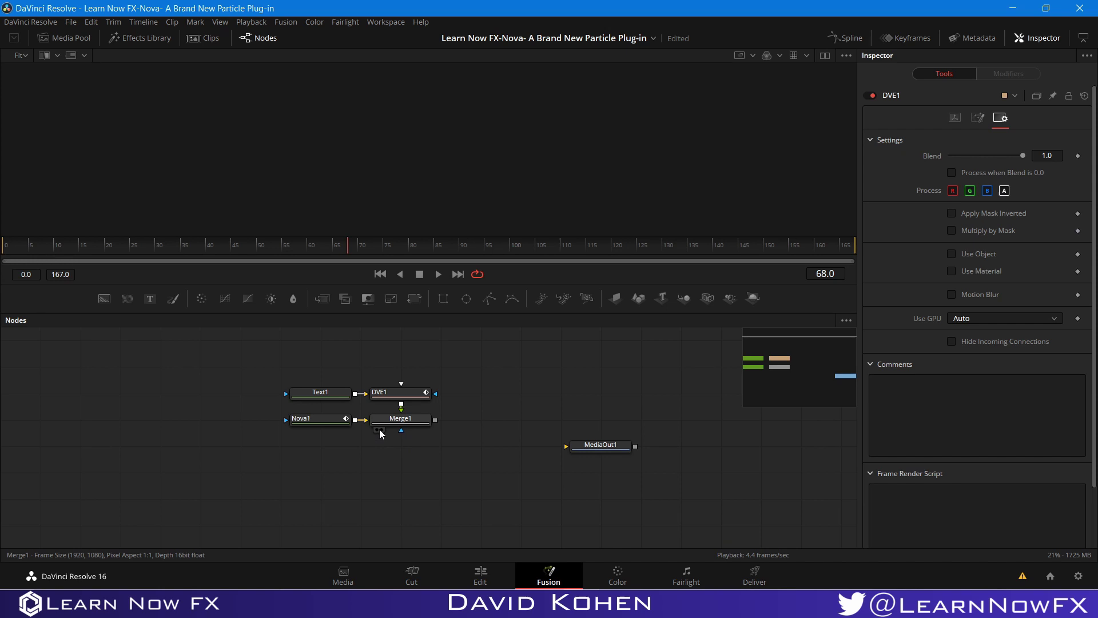
View Merge1's result and play the comp from its start
left_click(379, 429)
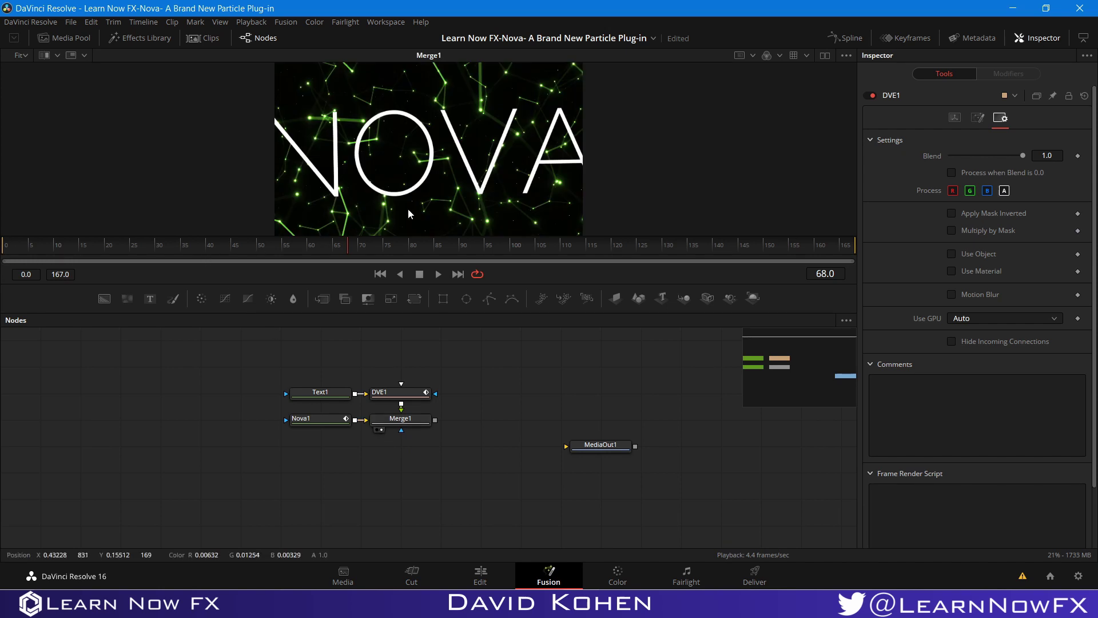
scroll(407, 208, "down", 3)
left_click_drag(206, 235, 3, 252)
key("space")
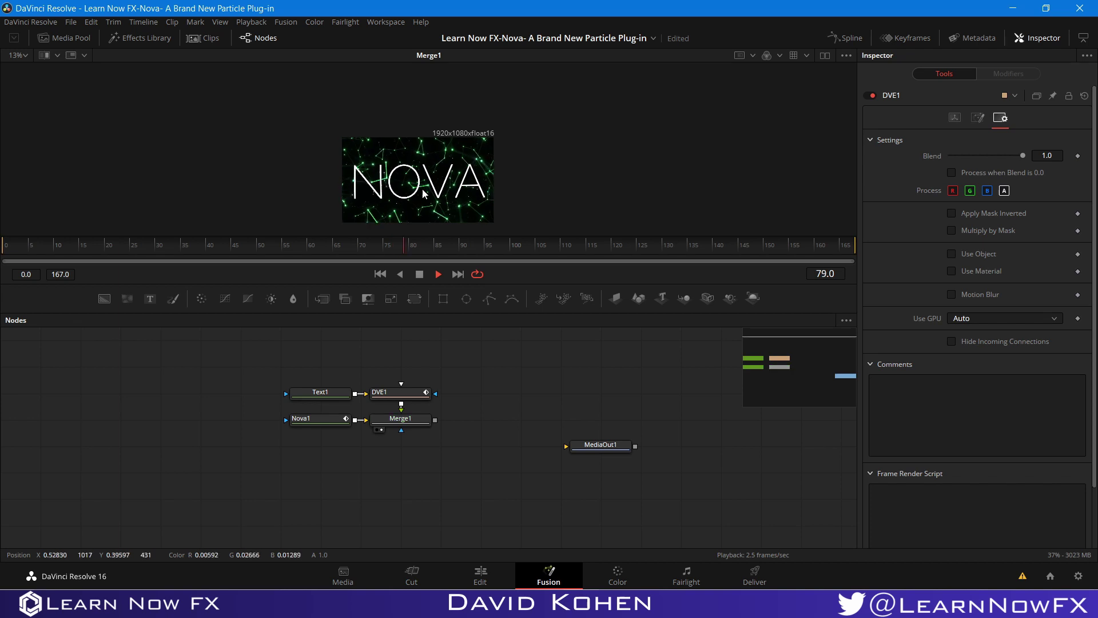
scroll(421, 188, "up", 5)
scroll(423, 194, "down", 3)
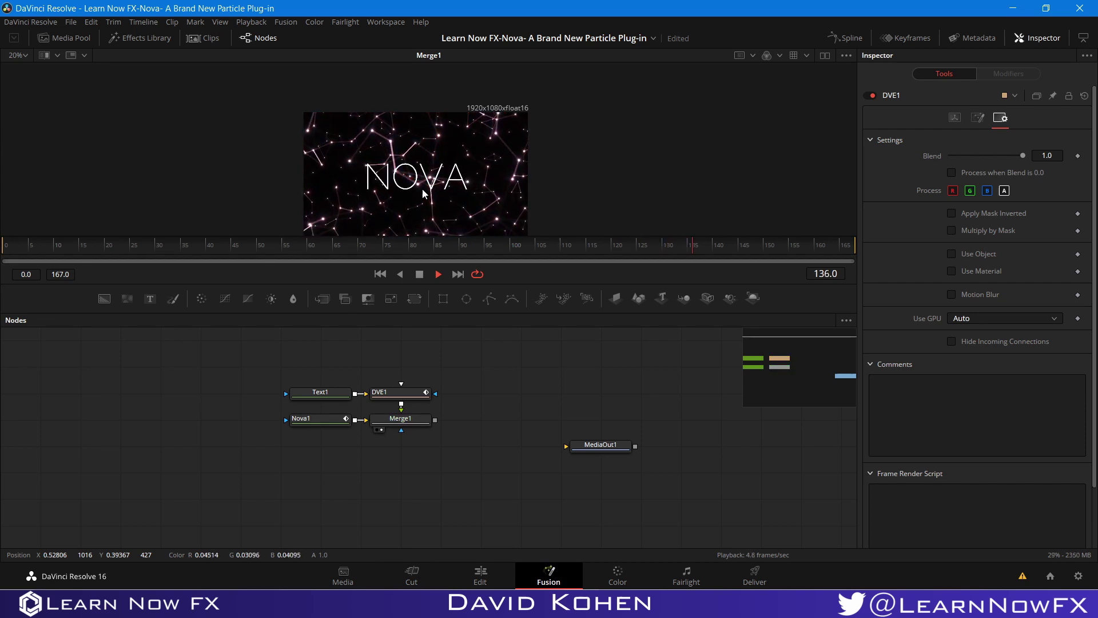
key("space")
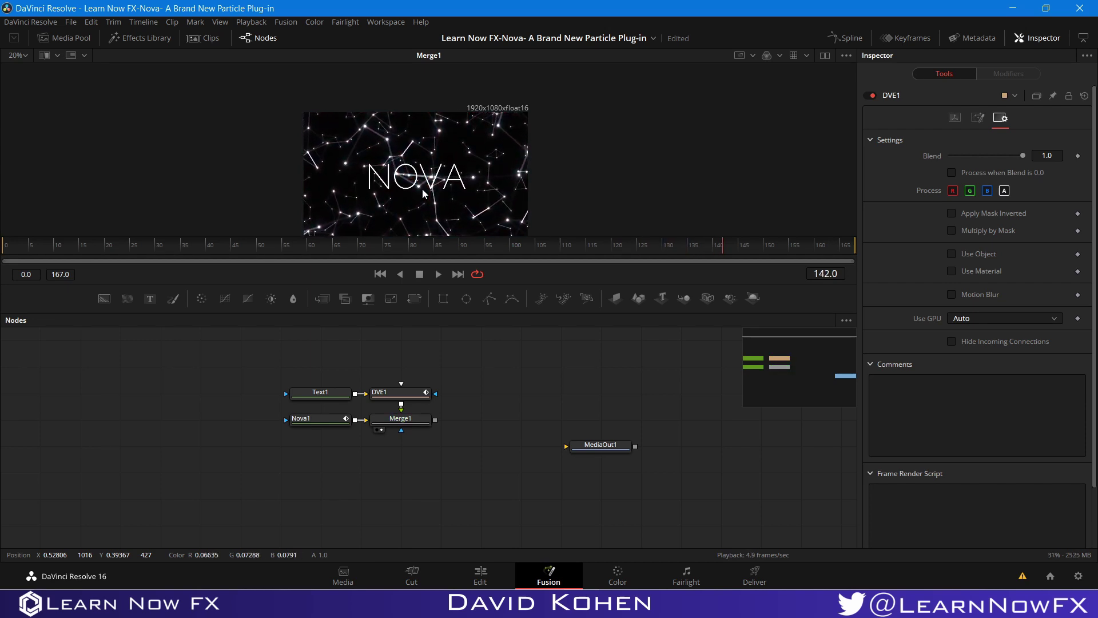
scroll(422, 200, "up", 3)
scroll(422, 200, "down", 2)
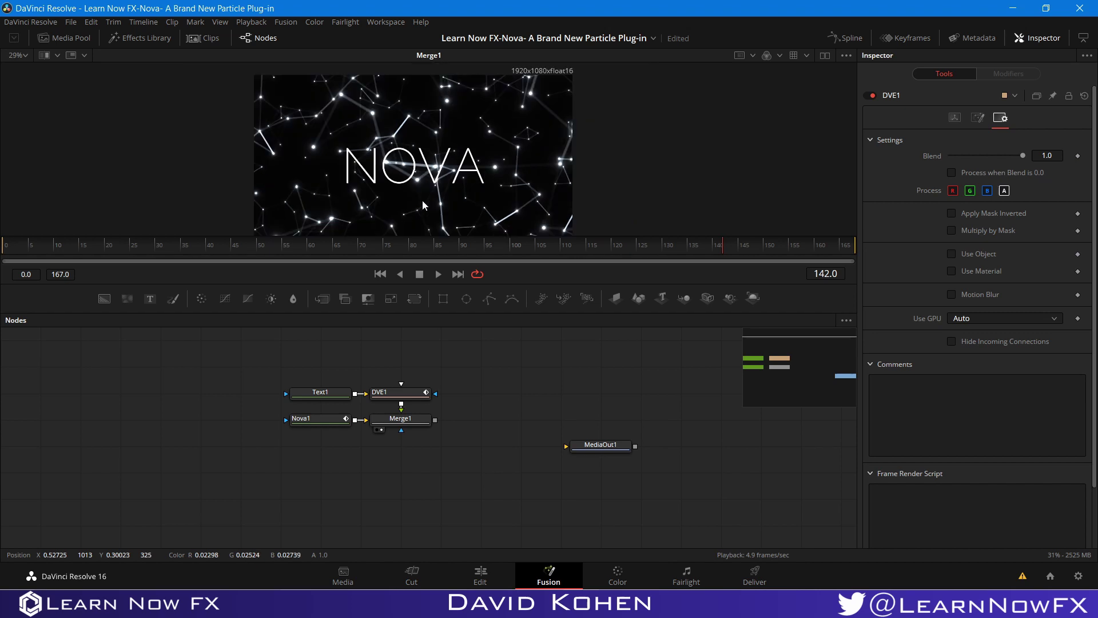
Fit the image to the viewer and replay the comp from frame 0
left_click(24, 53)
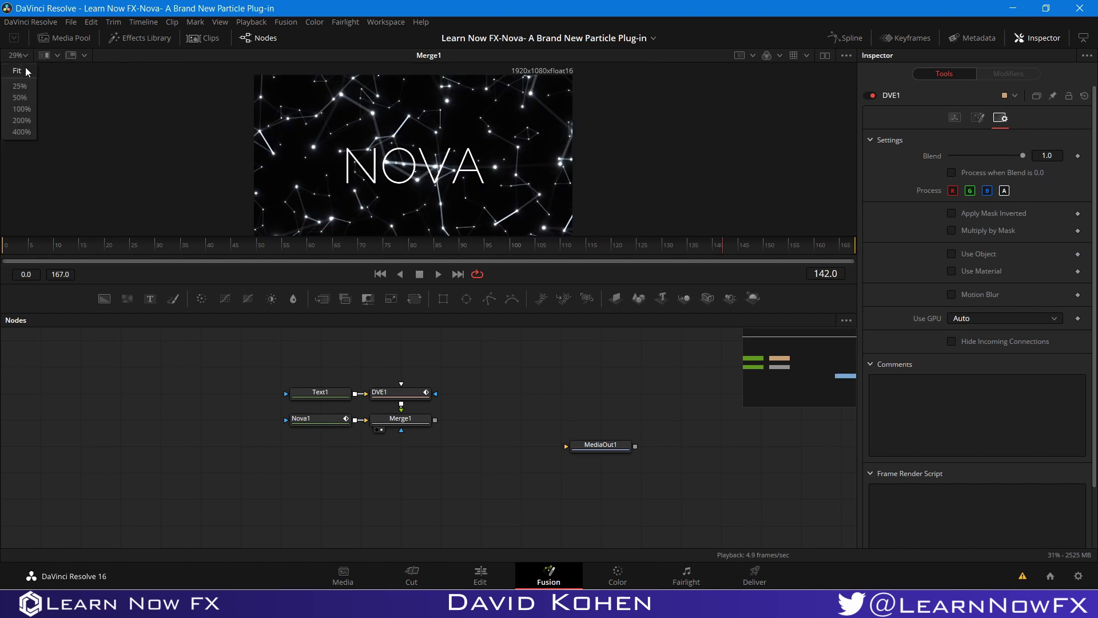
left_click(25, 67)
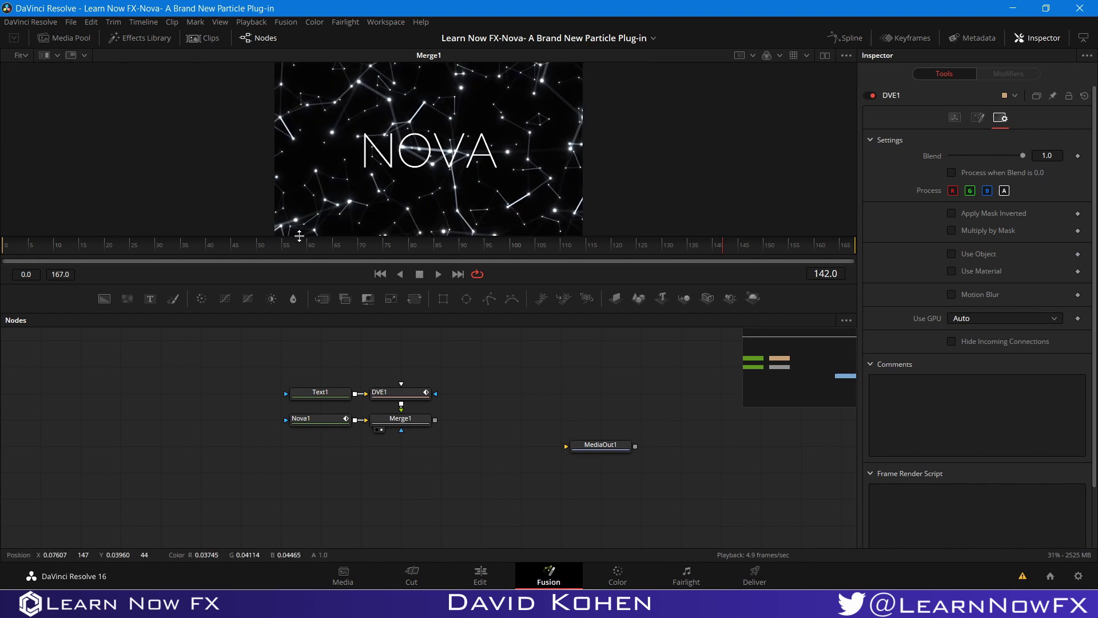
left_click_drag(303, 245, 2, 257)
key("space")
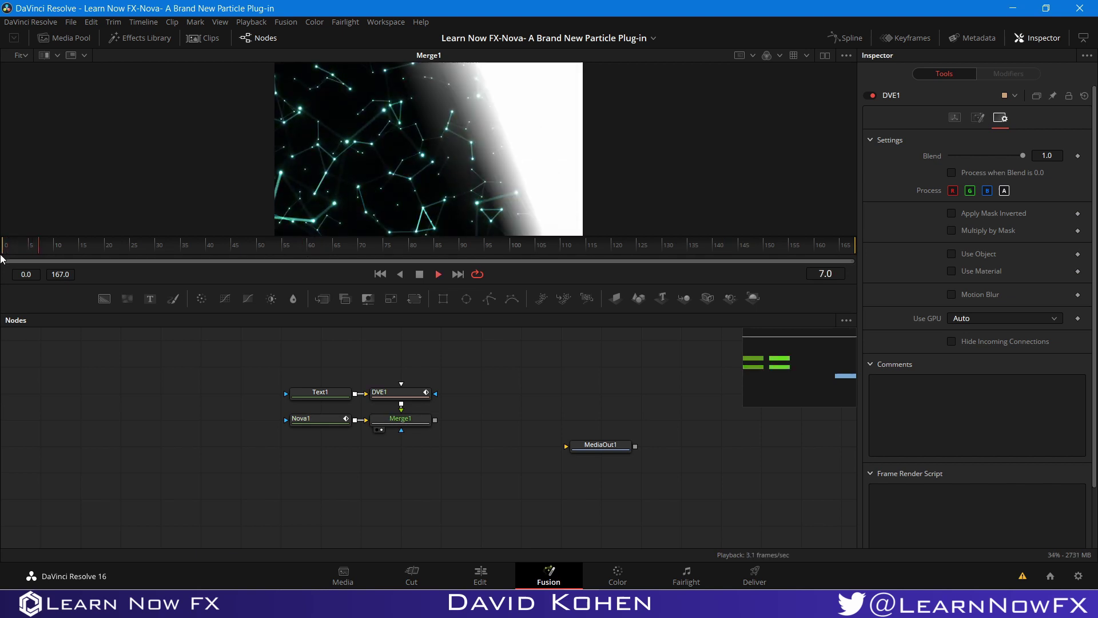
key("space")
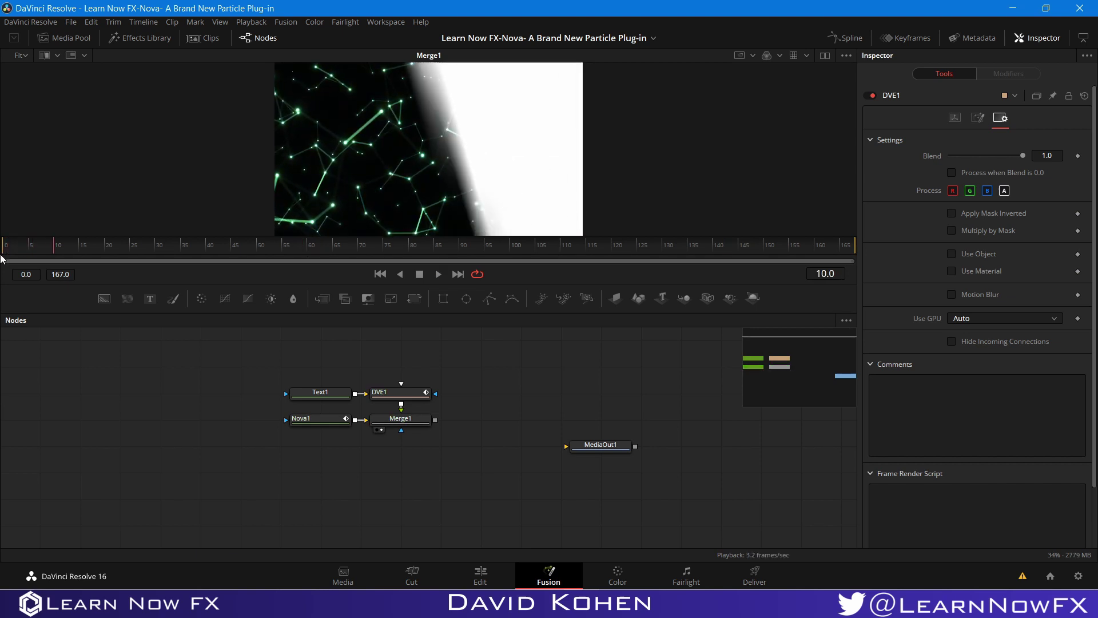
right_click(124, 273)
left_click(97, 372)
key("space")
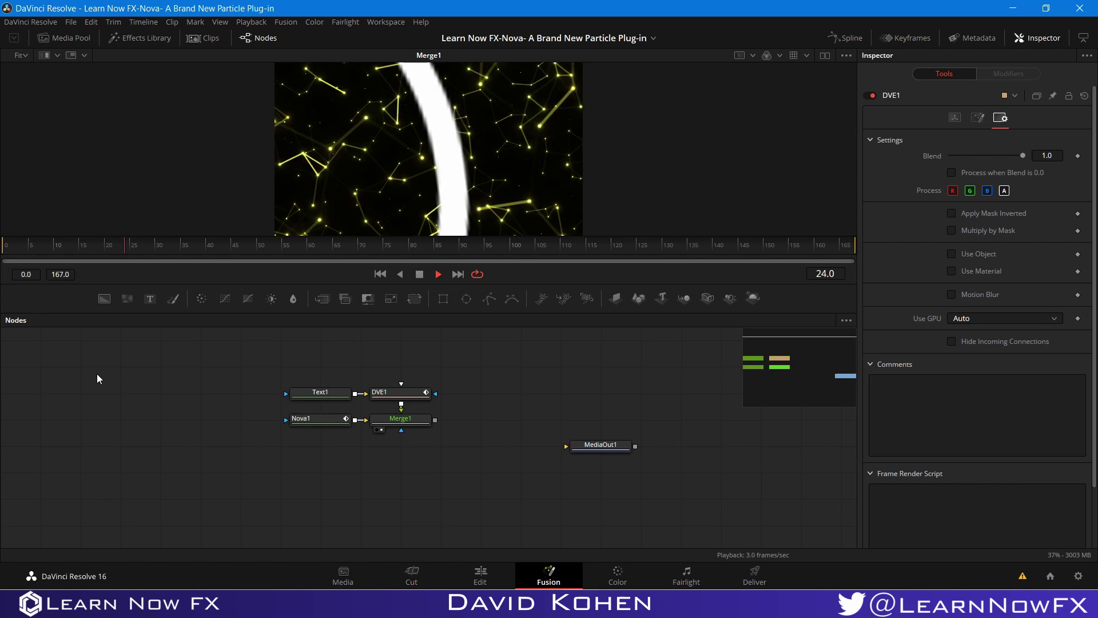
key("space")
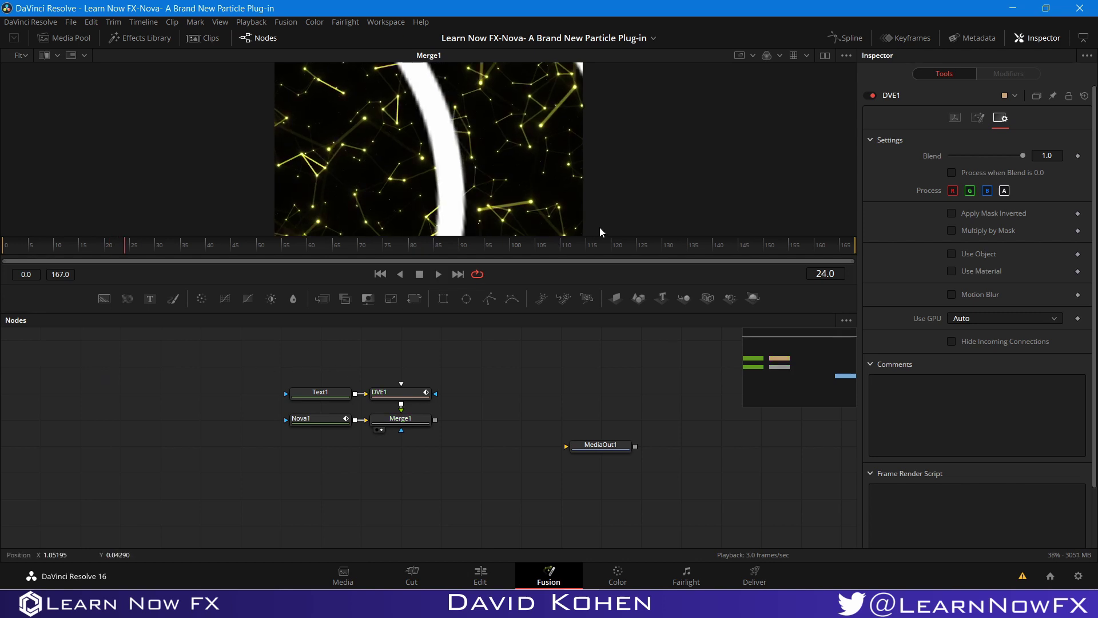
Check frames 119, 130 and 137, then box-select the Text1 and DVE1 nodes
left_click(607, 240)
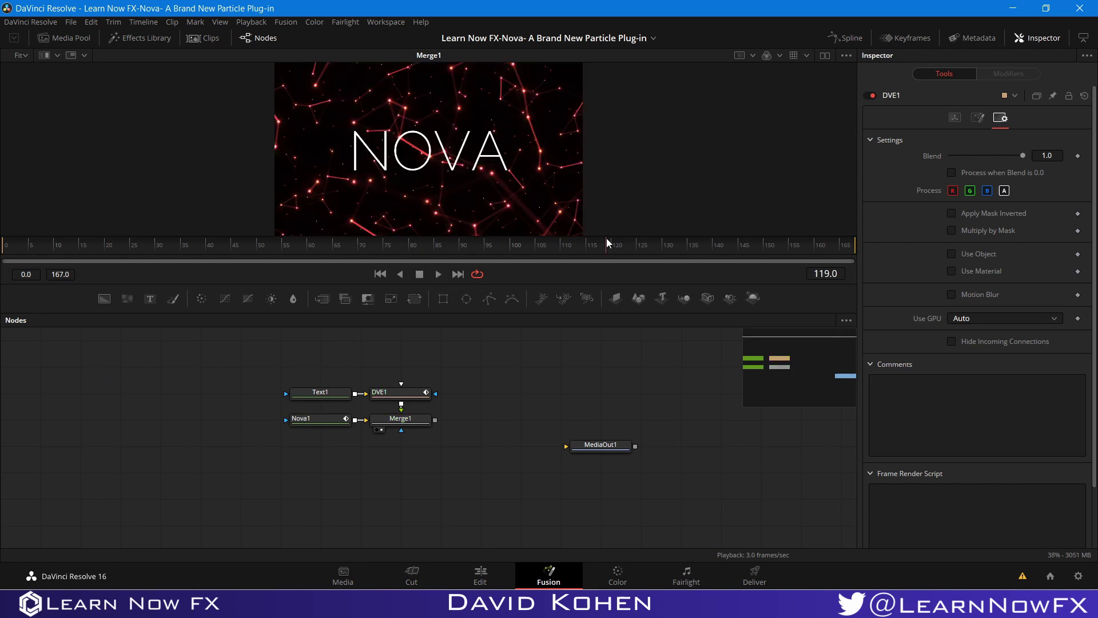
left_click(664, 246)
left_click(702, 245)
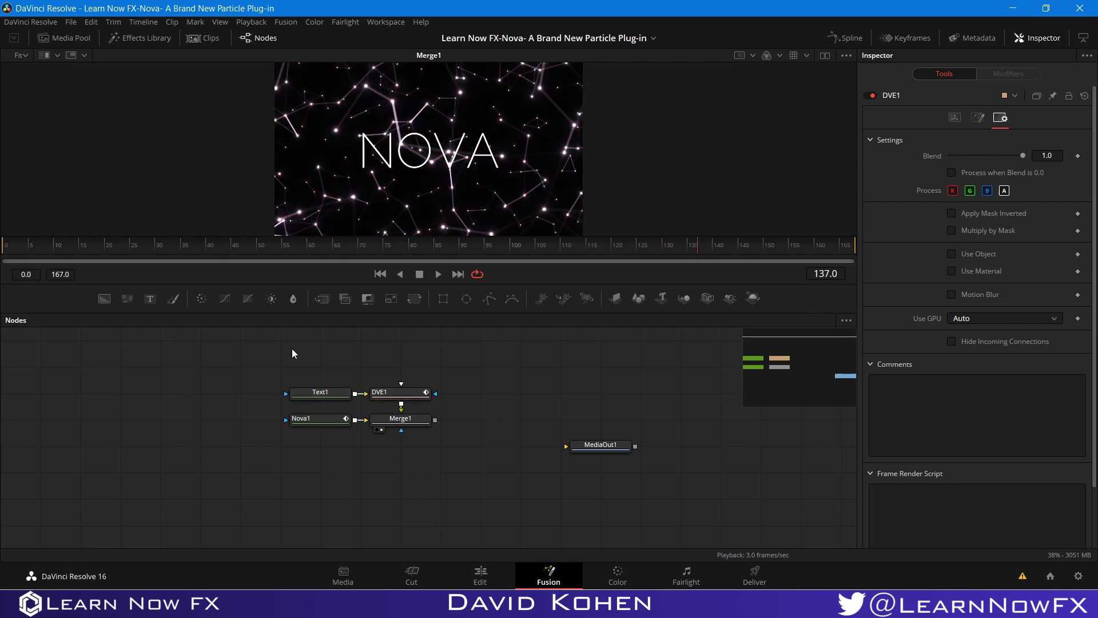
left_click_drag(292, 348, 406, 370)
Raise Text1 and DVE1 in the graph and insert a Shadow node after DVE1
left_click(407, 370)
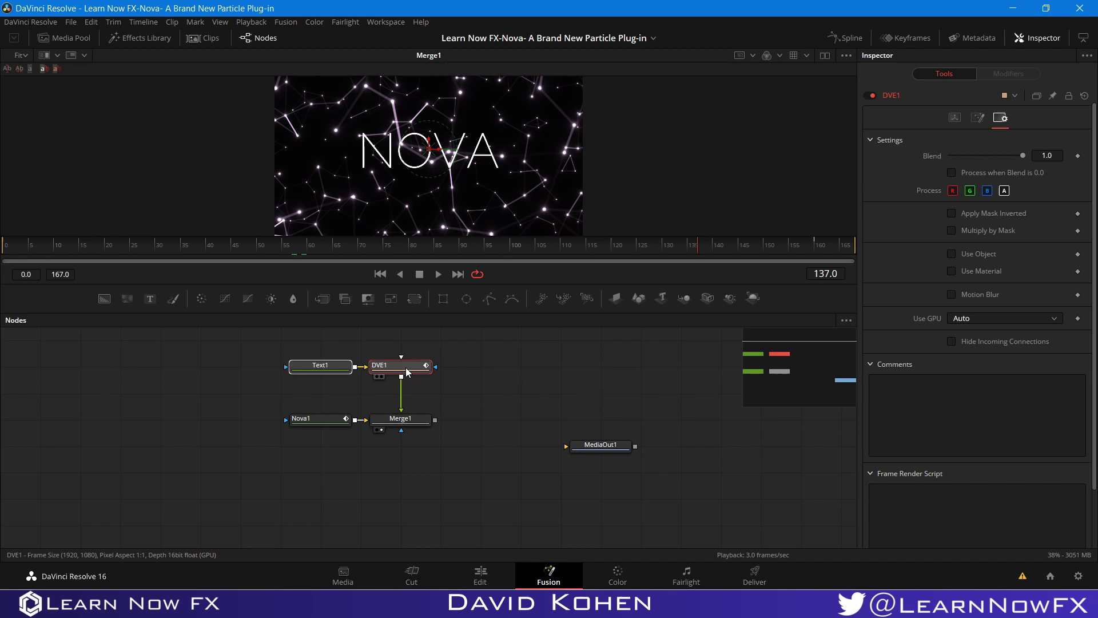
left_click(388, 363)
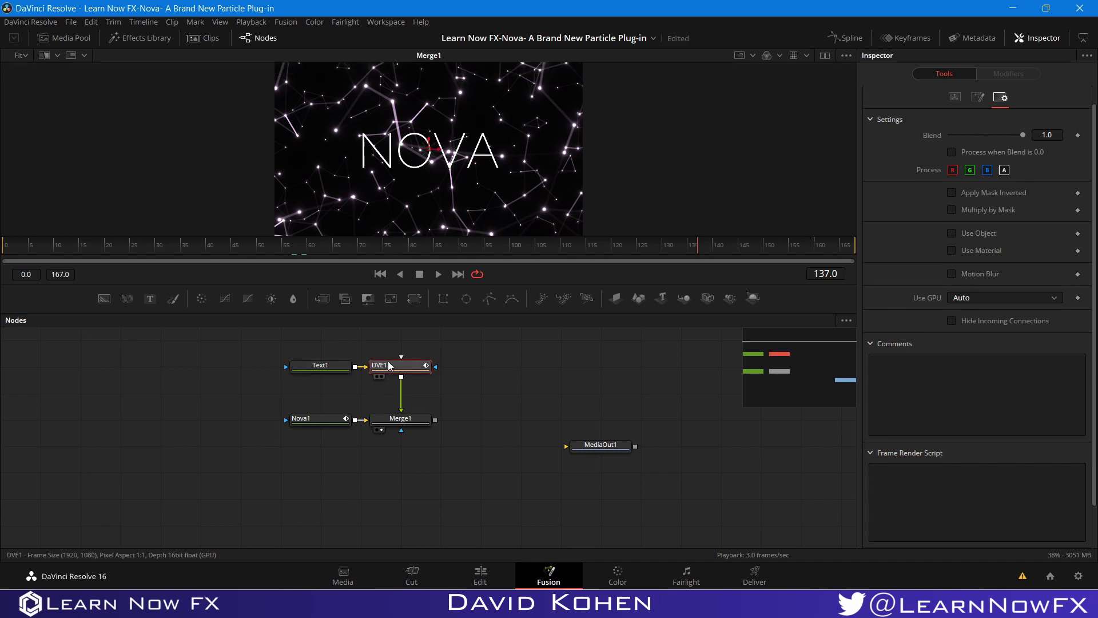
key("shift+space")
type("sh")
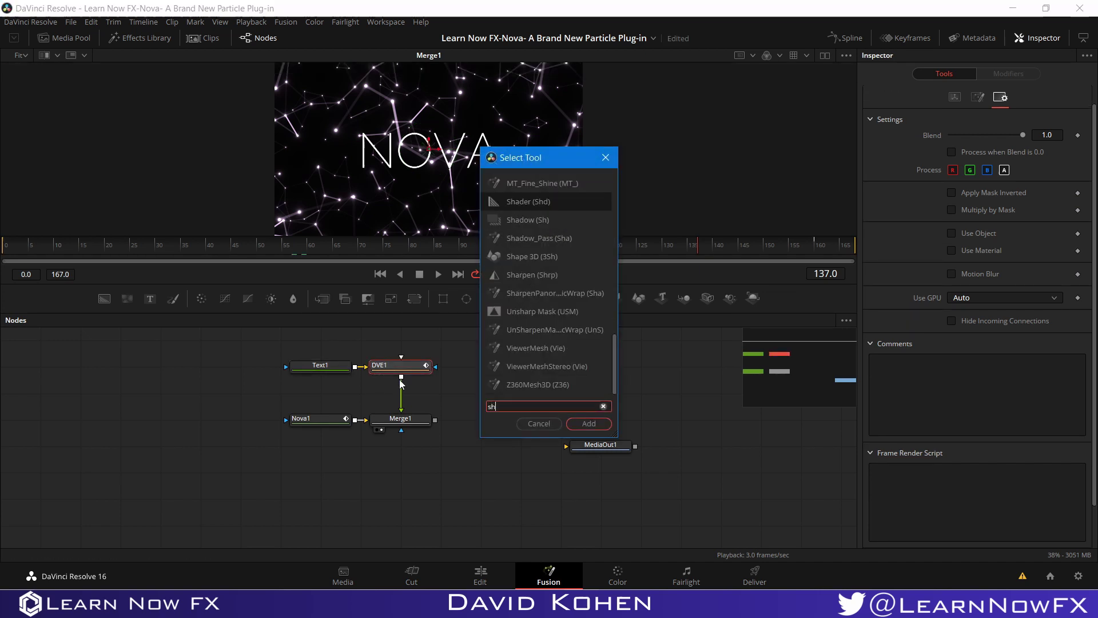
type("ado")
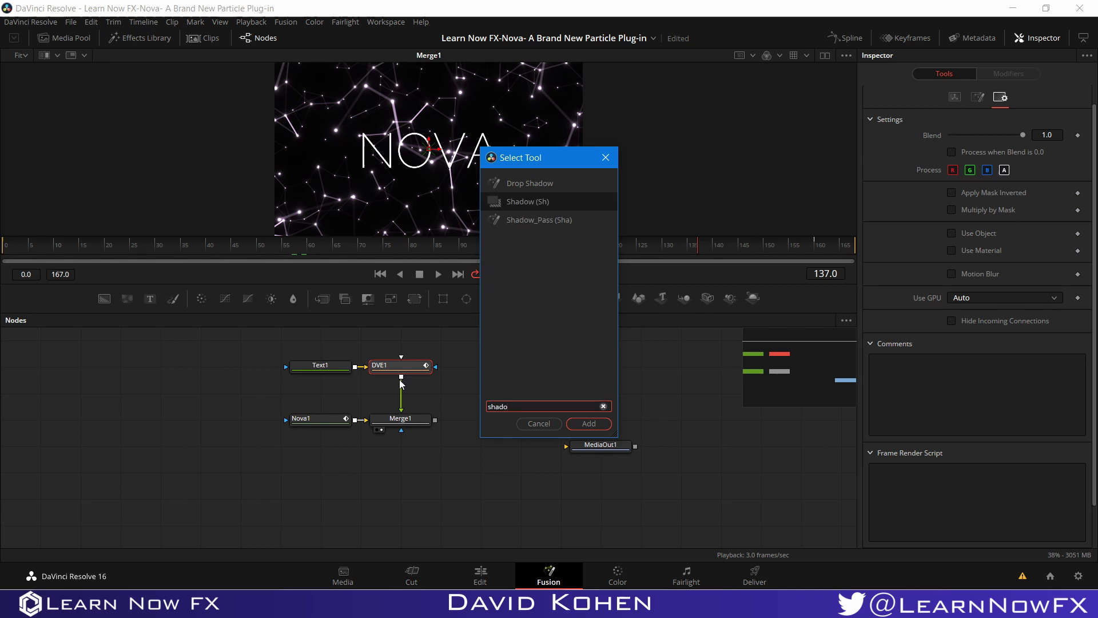
left_click(588, 424)
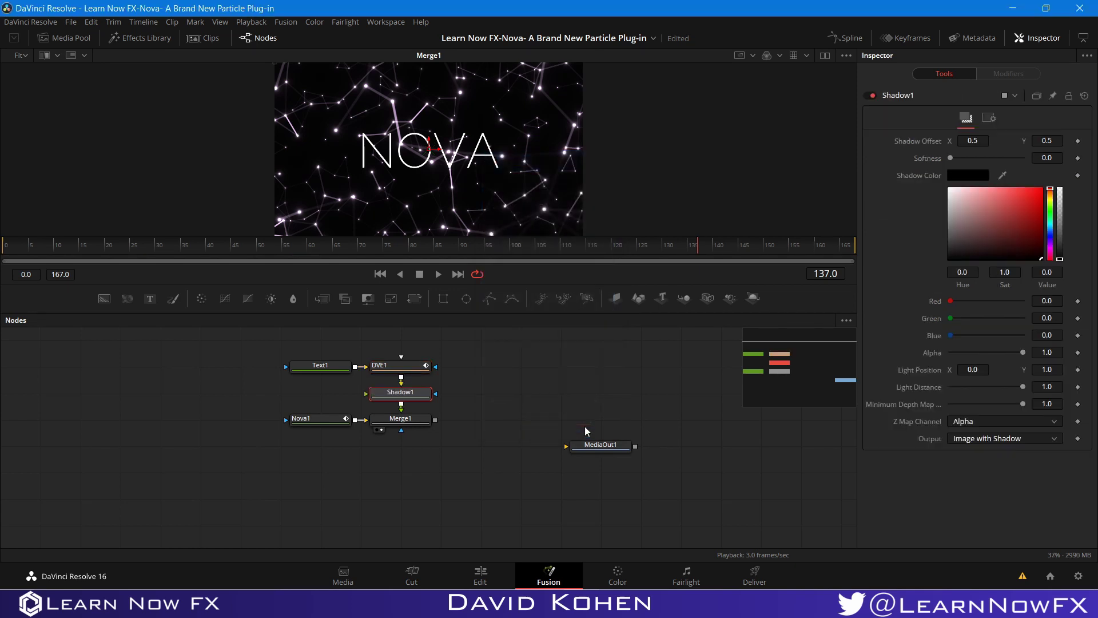
Slightly increase Shadow1's Softness, view Merge1 again, and undo a stray Merge2 node
left_click(381, 403)
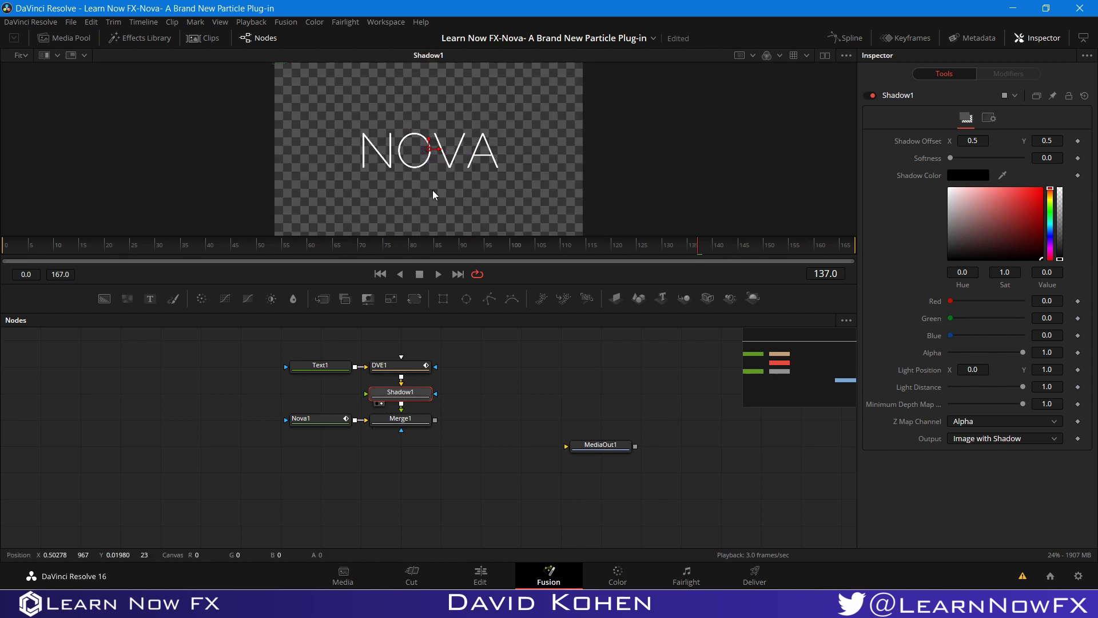
scroll(433, 172, "up", 3)
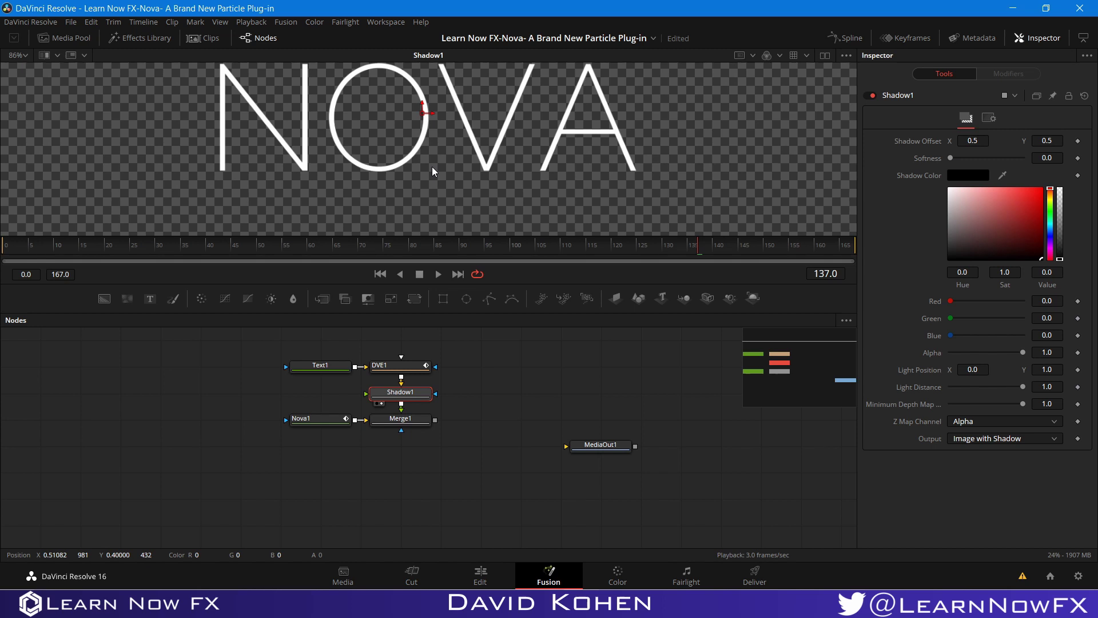
left_click_drag(950, 158, 979, 161)
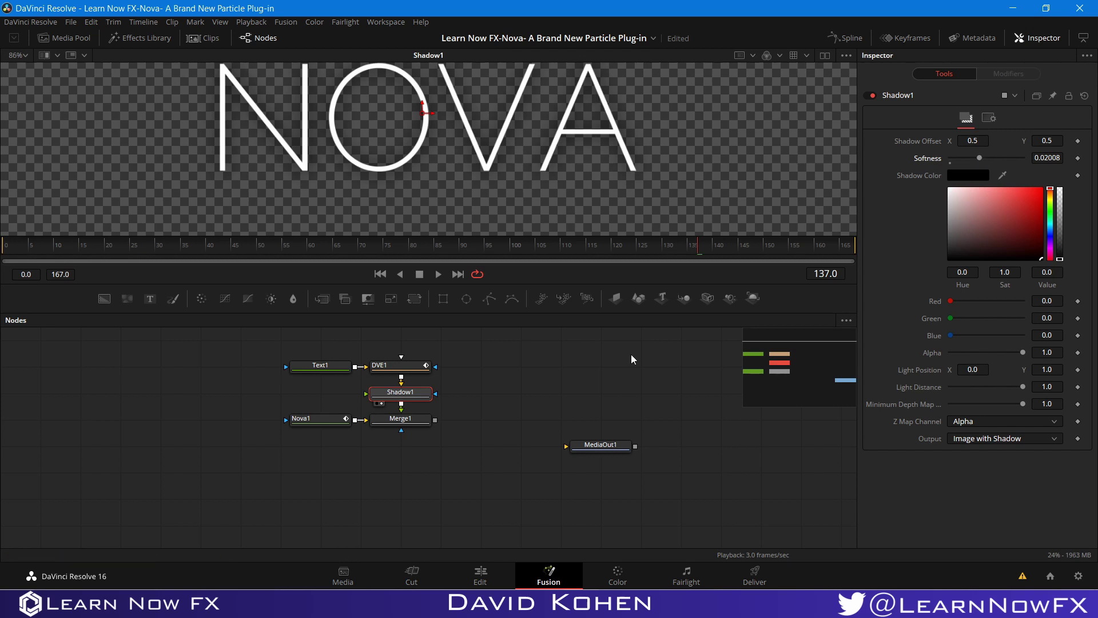
left_click(381, 429)
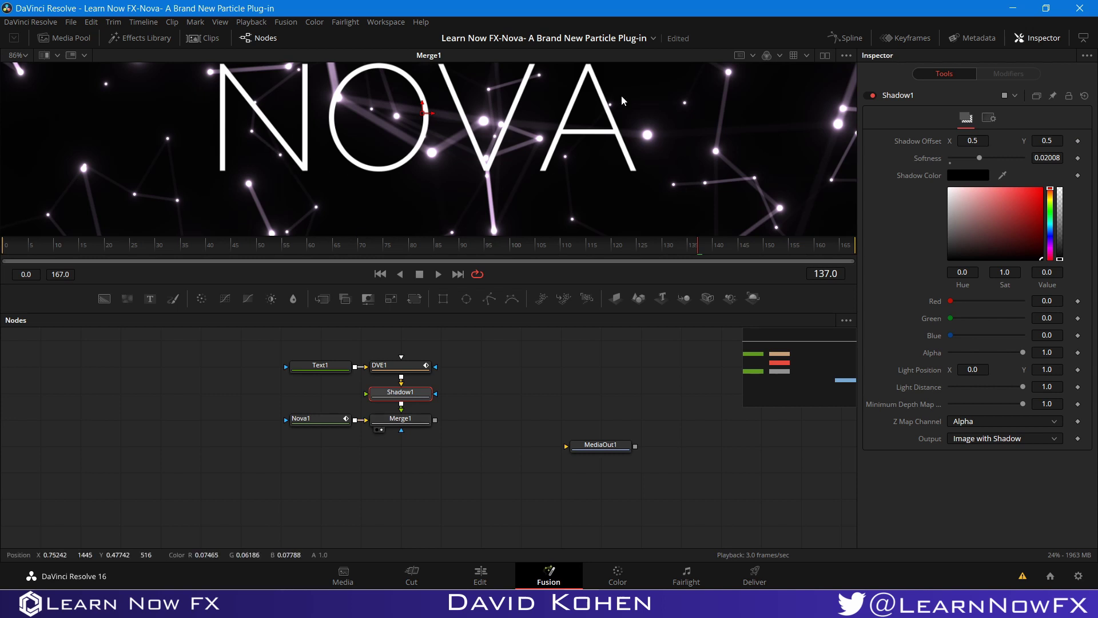
scroll(593, 175, "down", 5)
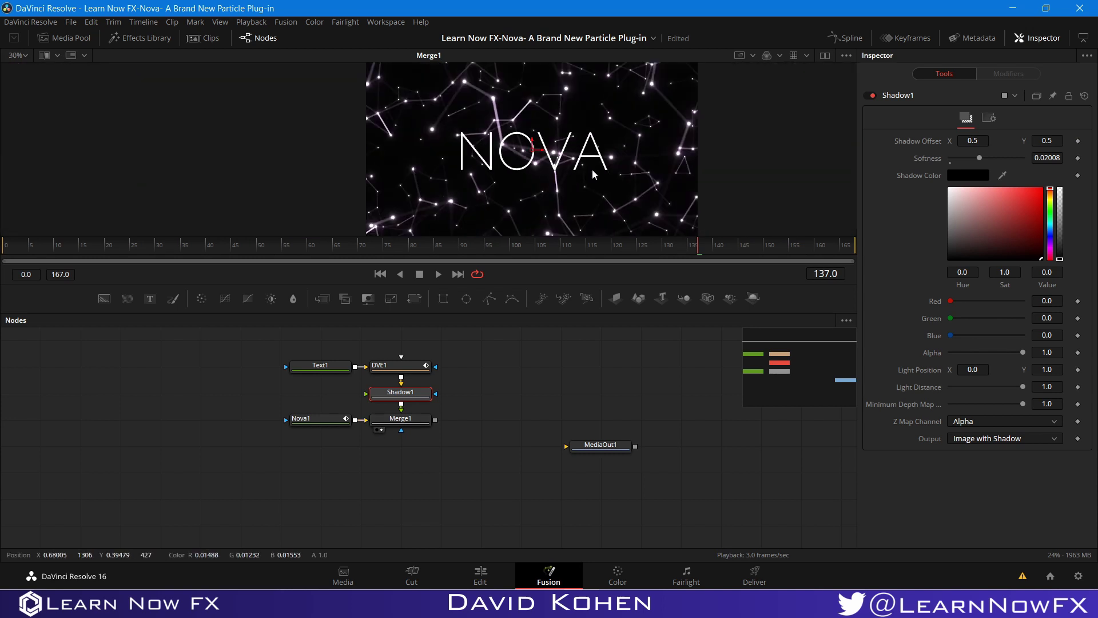
left_click(321, 298)
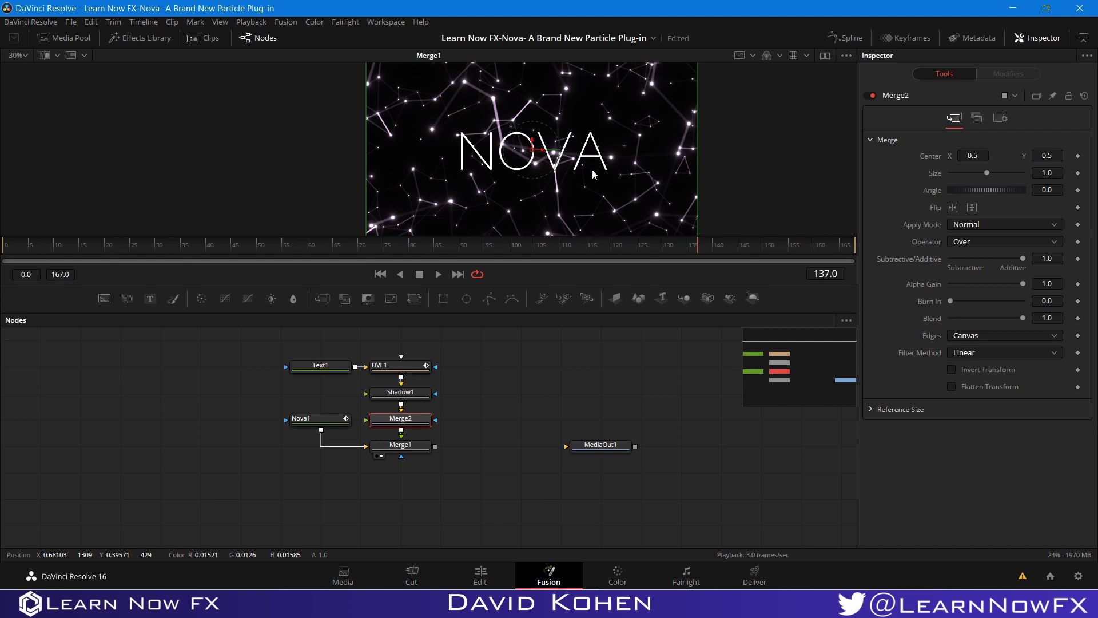
key("ctrl+z")
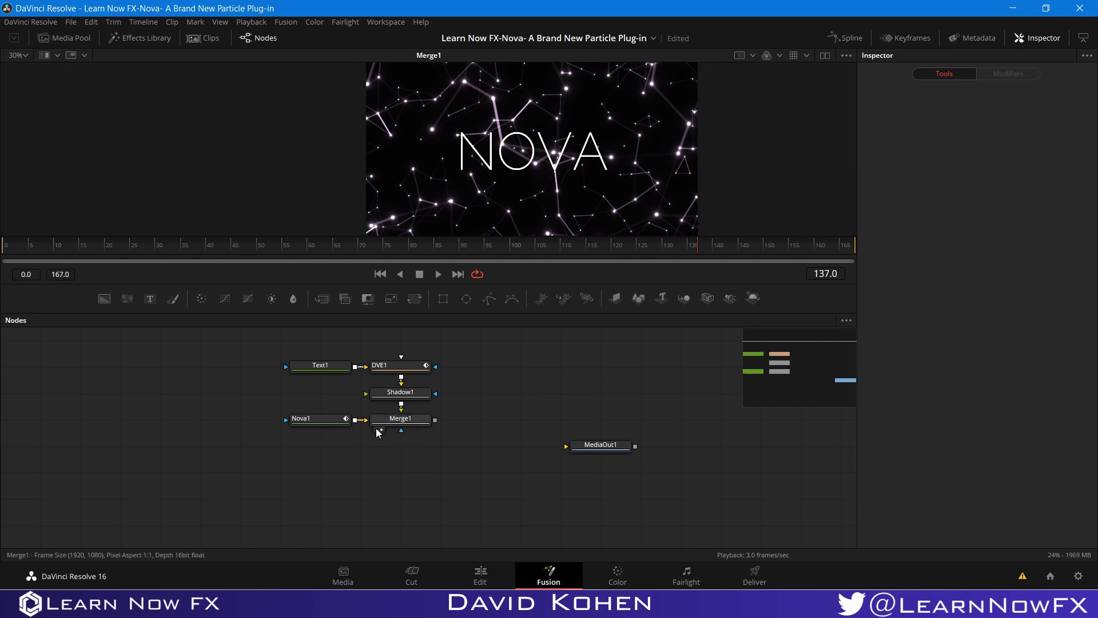
Play from the first frame, stop at frame 69, and wire Merge1's output to MediaOut1
left_click_drag(270, 250, 2, 275)
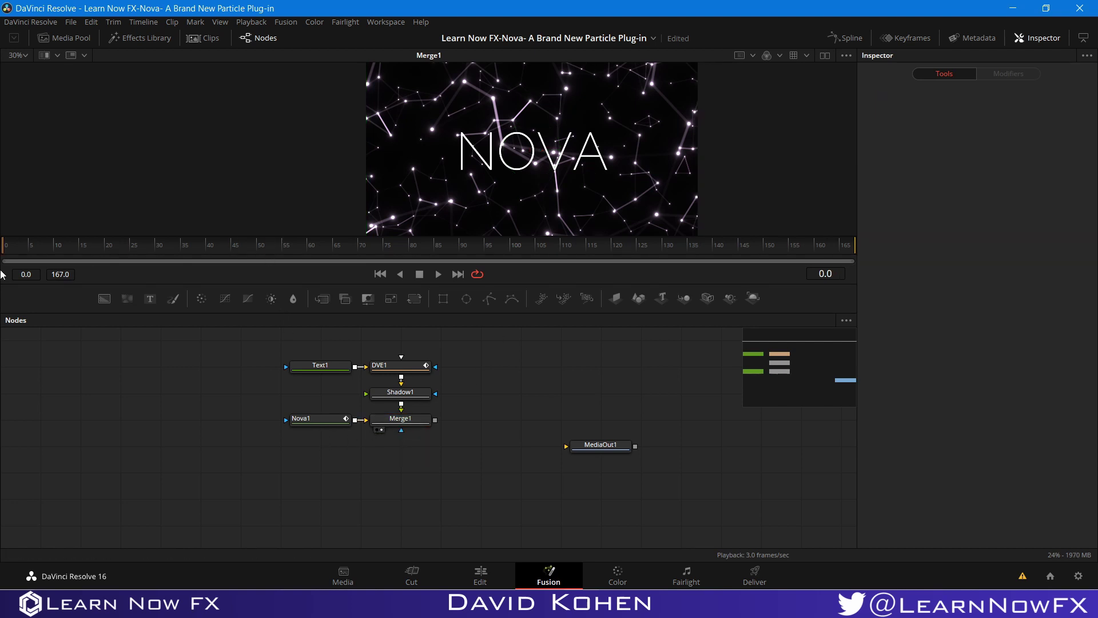
key("space")
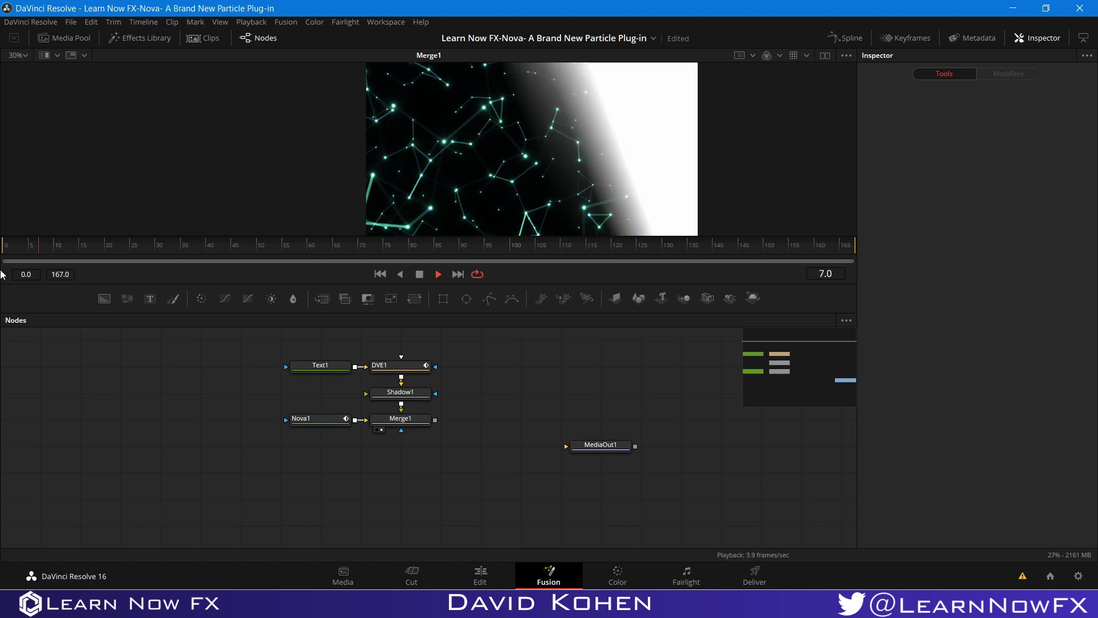
left_click(358, 243)
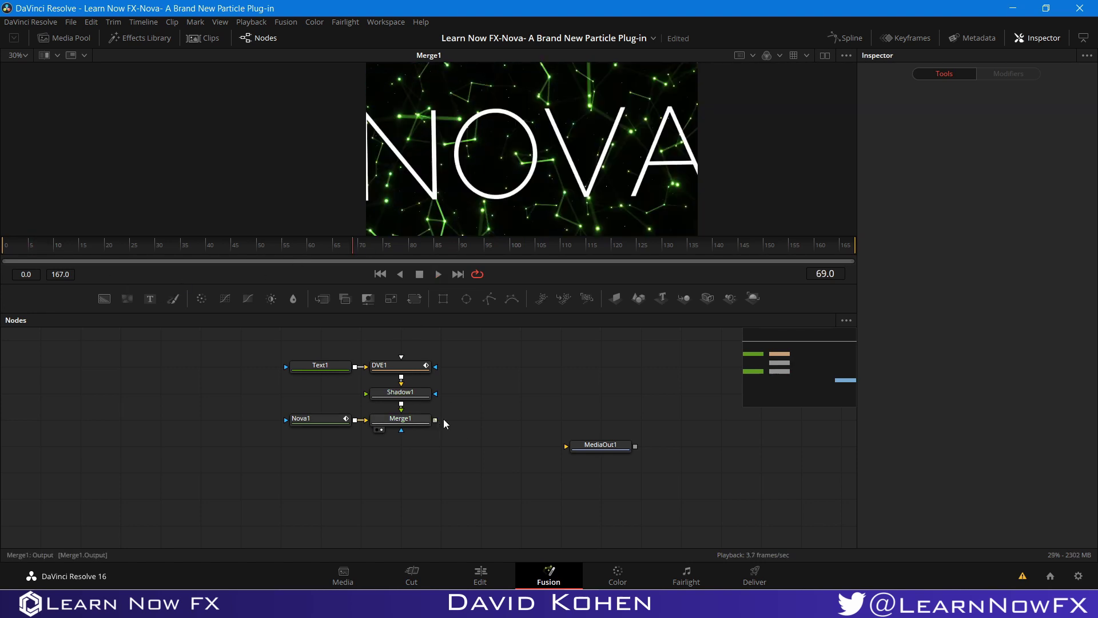
left_click_drag(435, 419, 472, 421)
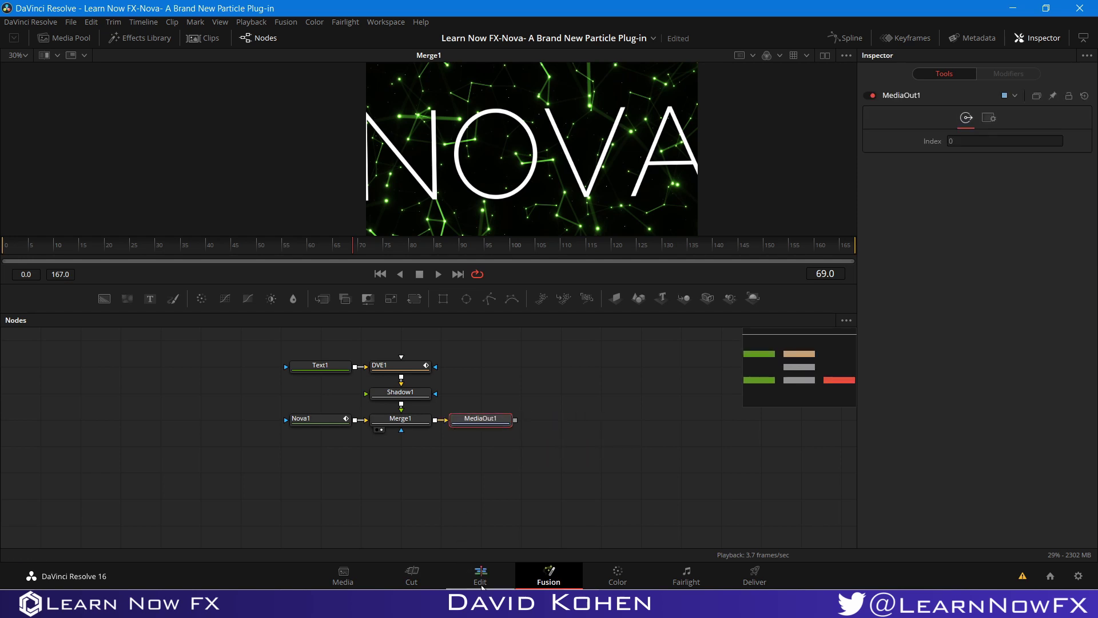
On the Edit page, apply a widescreen Output Blanking ratio and return the playhead to 01:00:00:00
left_click(481, 582)
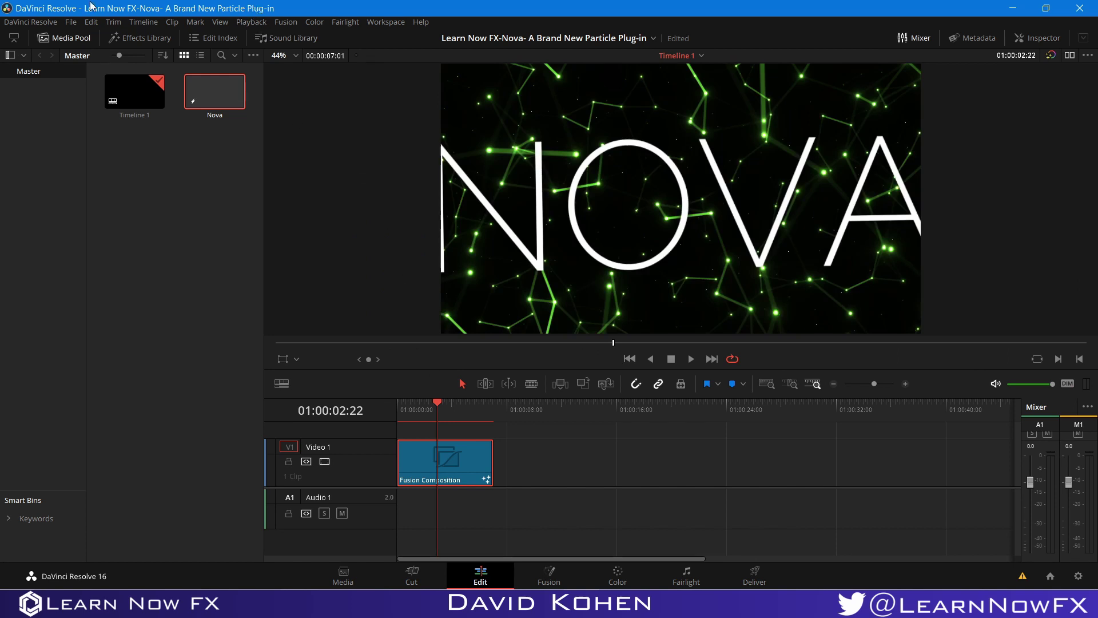
left_click(143, 22)
mouse_move(244, 403)
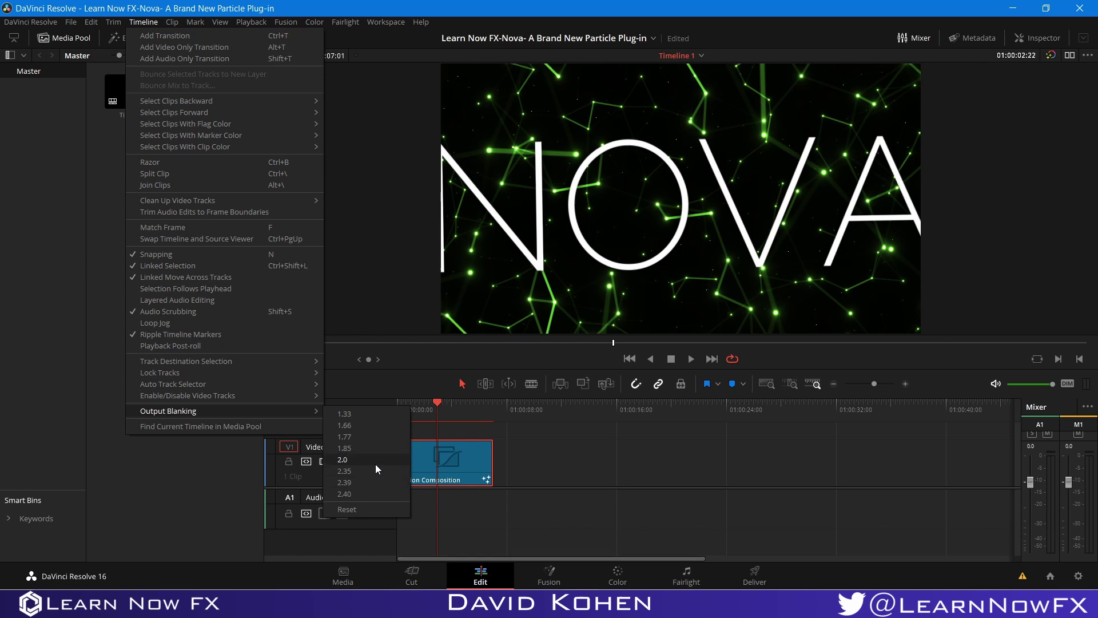
left_click(376, 468)
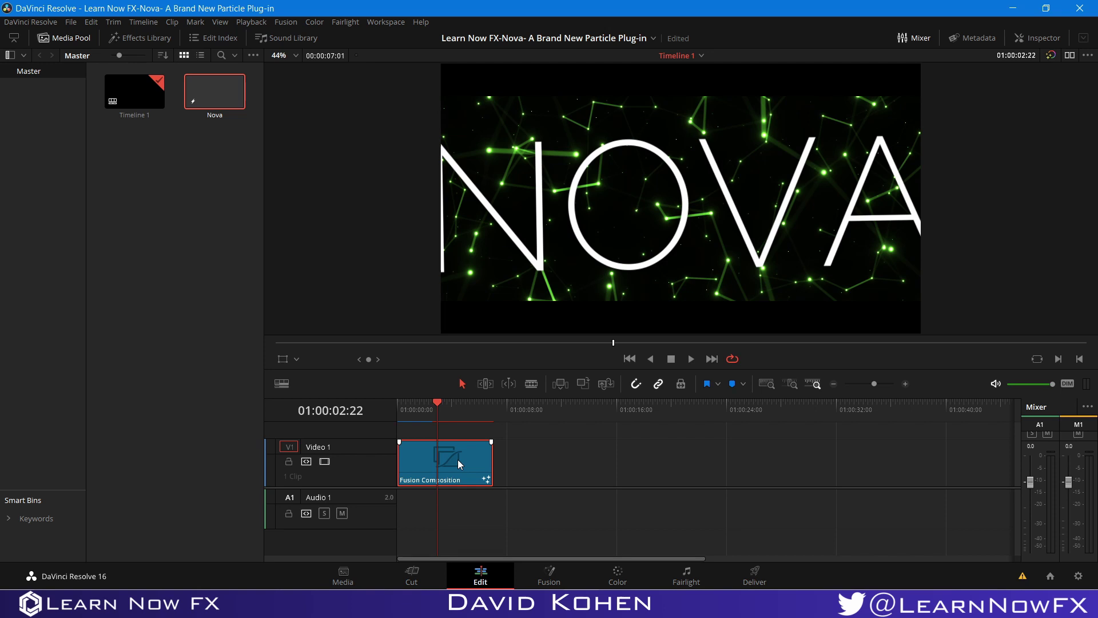
left_click_drag(438, 403, 397, 404)
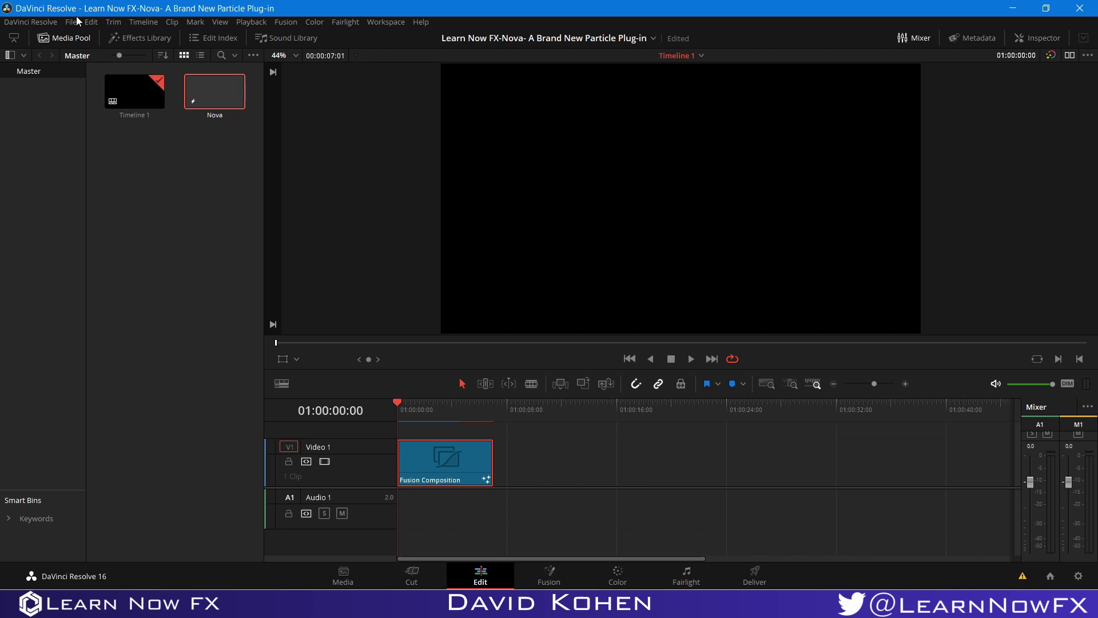
With the Media Pool hidden, play the letterboxed NOVA comp from the timeline start, pausing and resuming
left_click(73, 40)
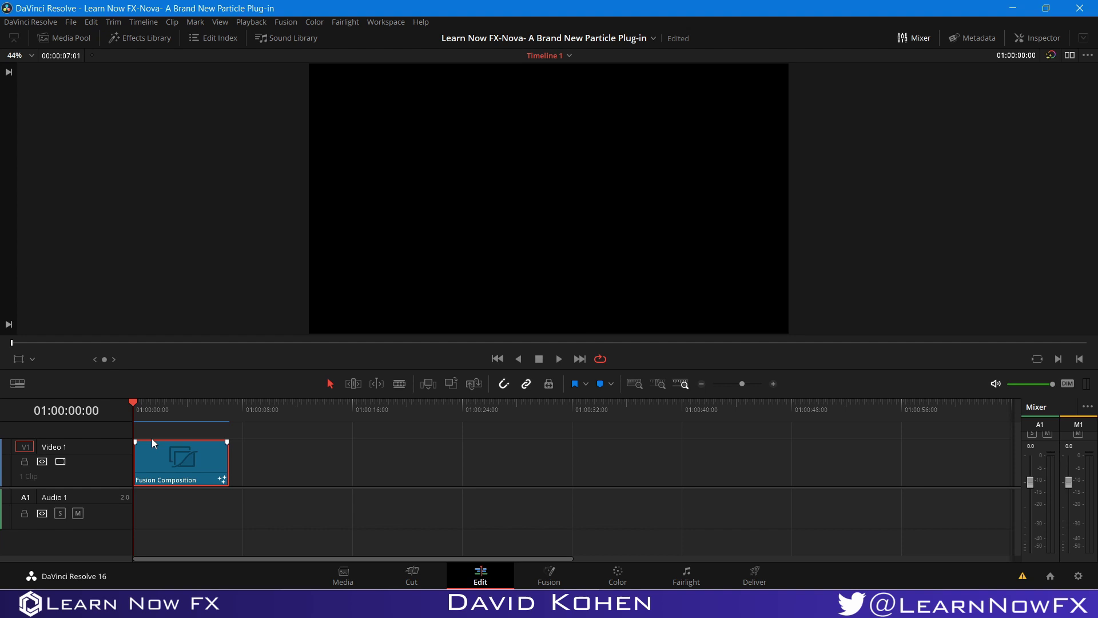
key("space")
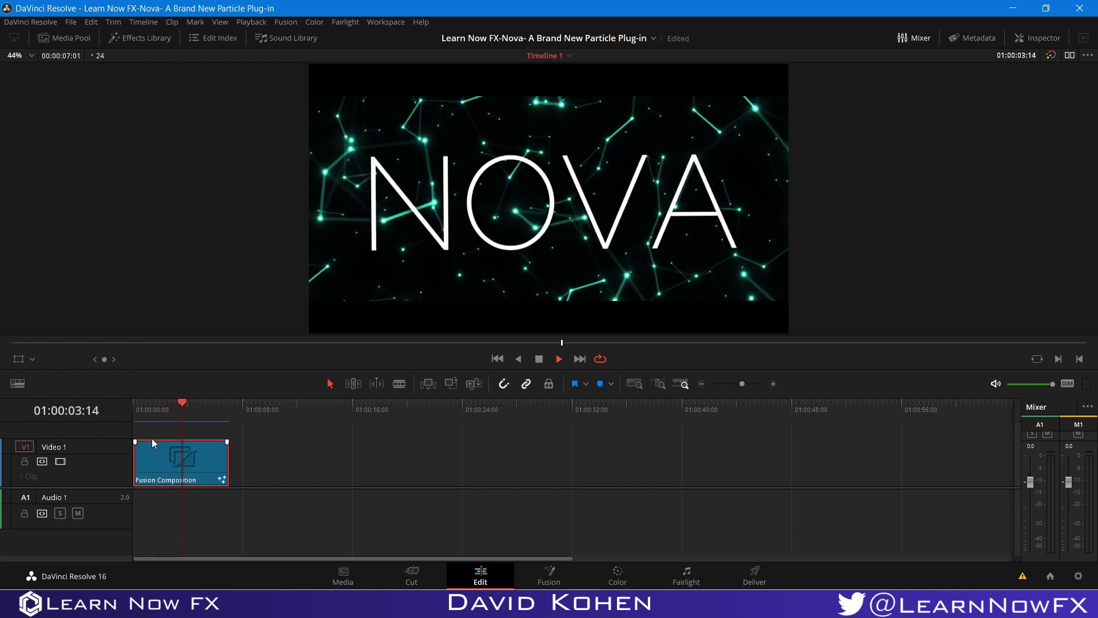
key("space")
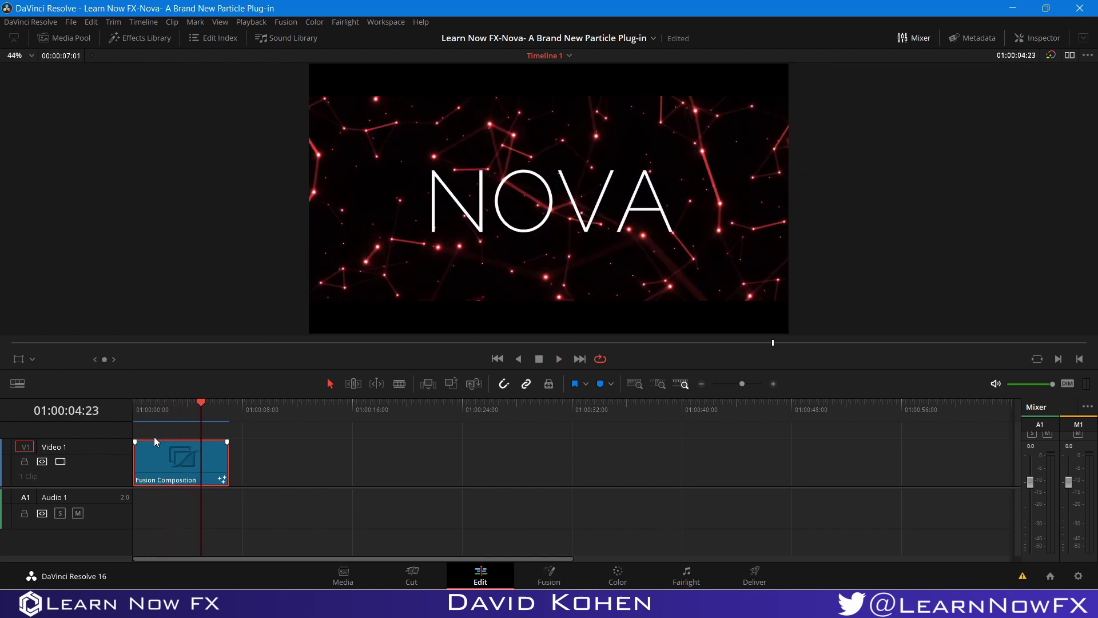
left_click_drag(200, 399, 14, 396)
key("space")
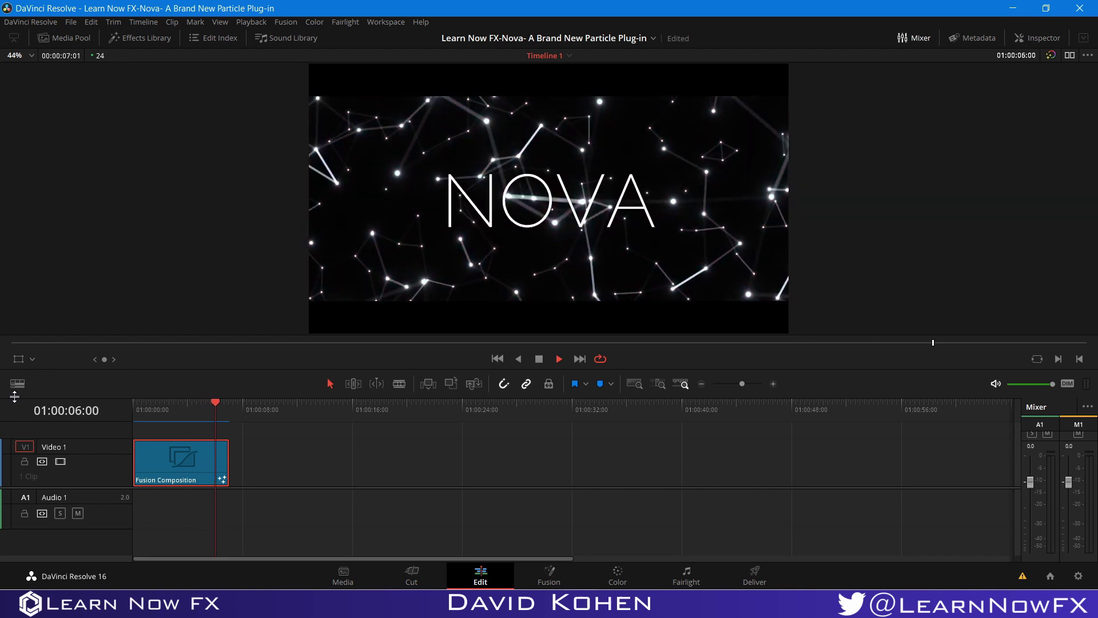
key("space")
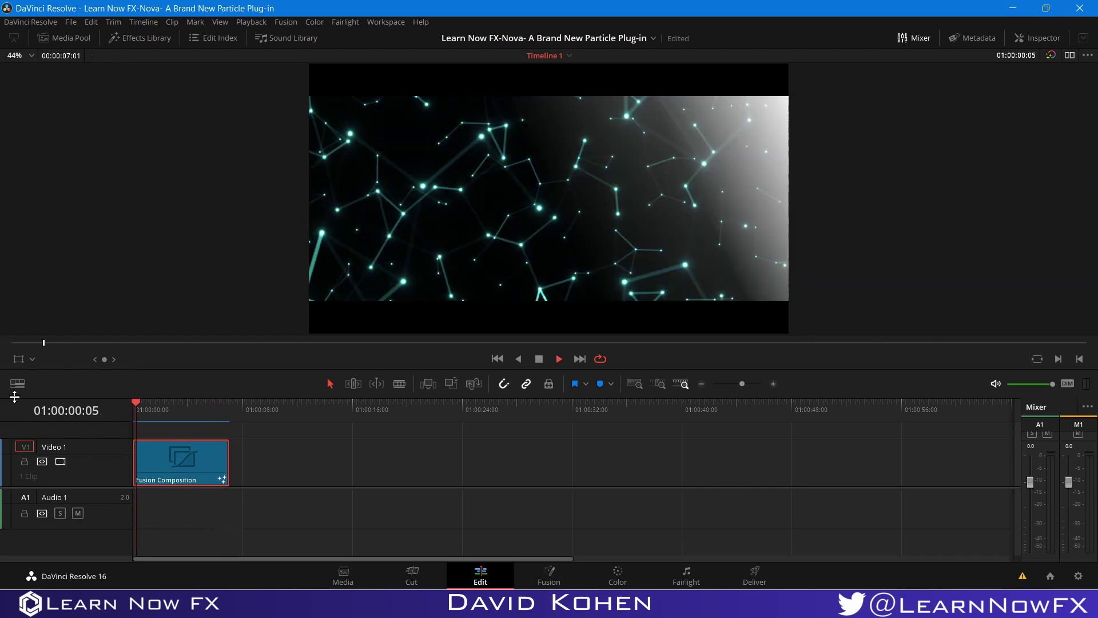
key("space")
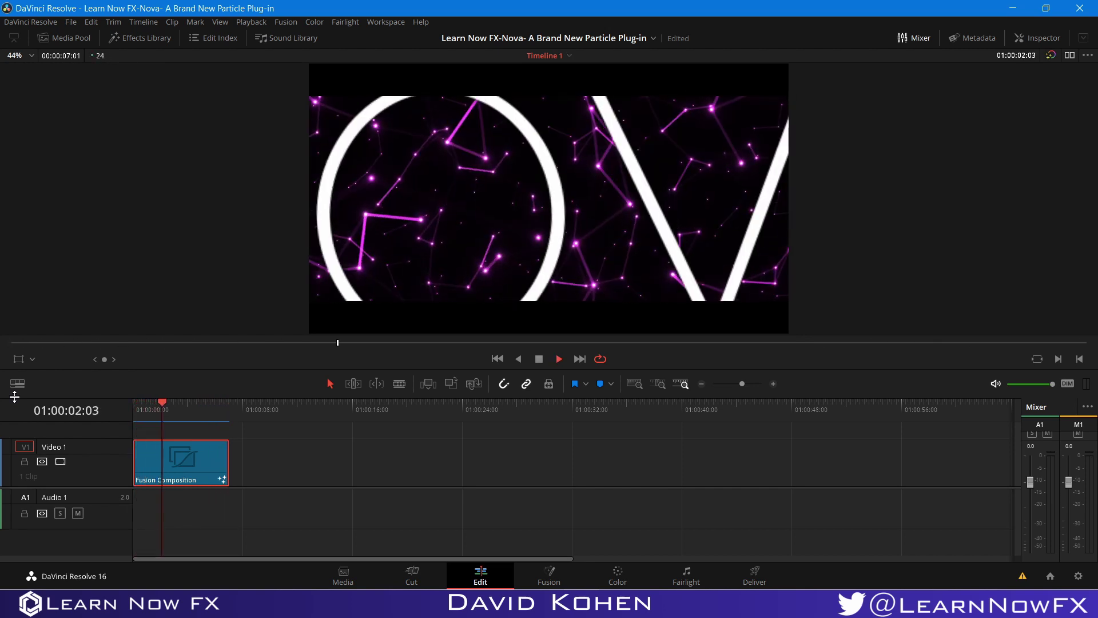